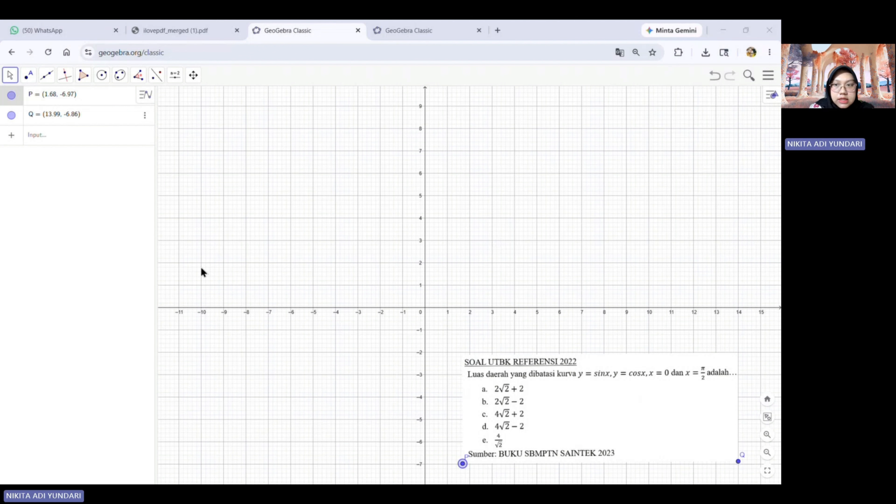
- Plot the function f(x) = sin(x)
left_click(50, 138)
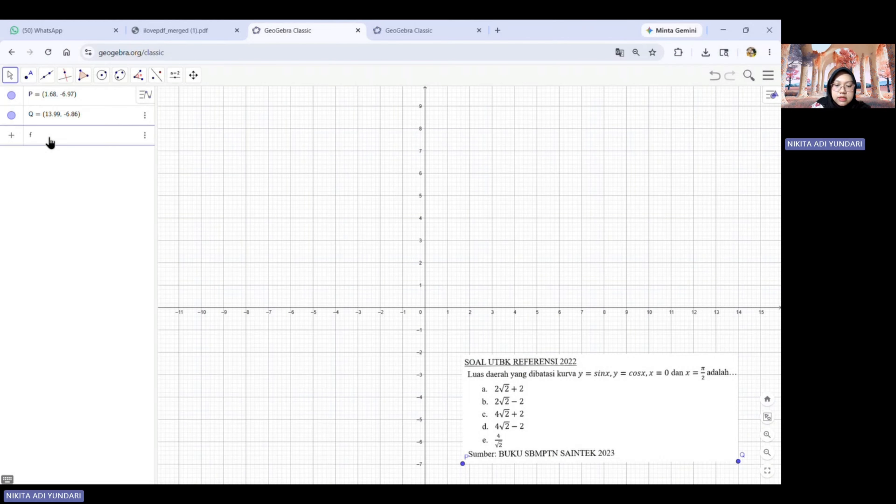
type("f(x) ")
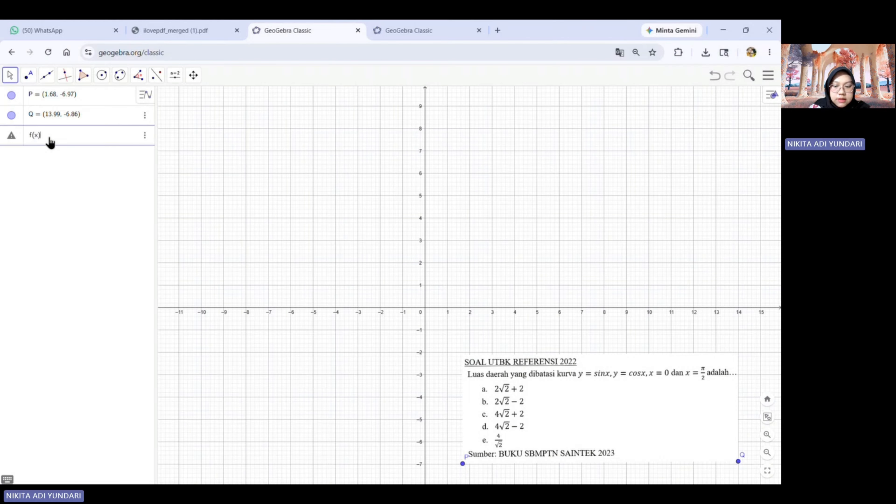
type("= sin")
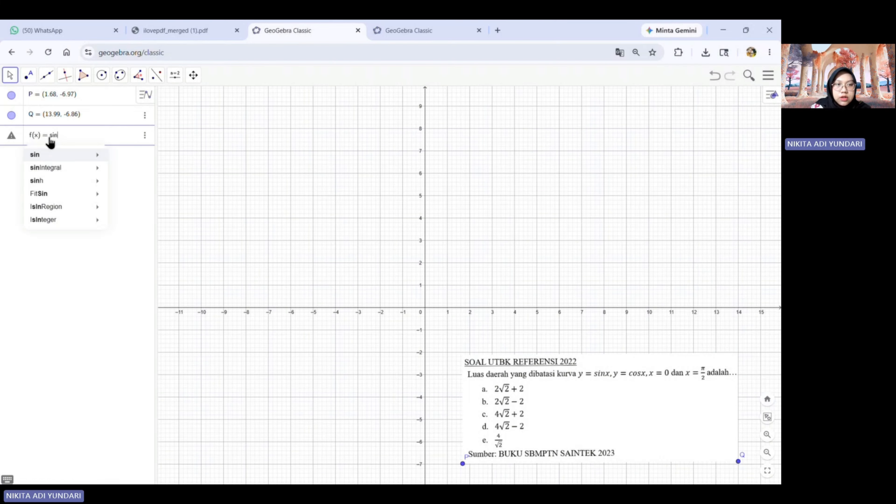
type("x")
key("Return")
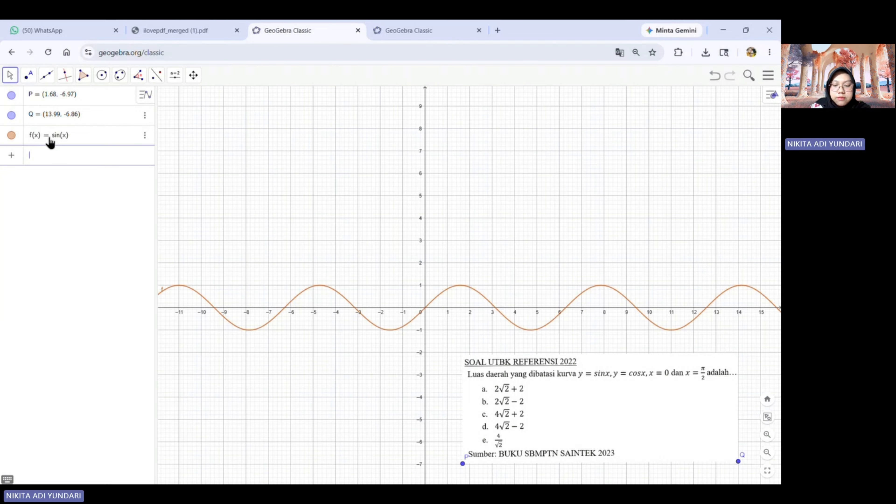
- Plot the second function g(x) = cos(x)
type("g(x) ")
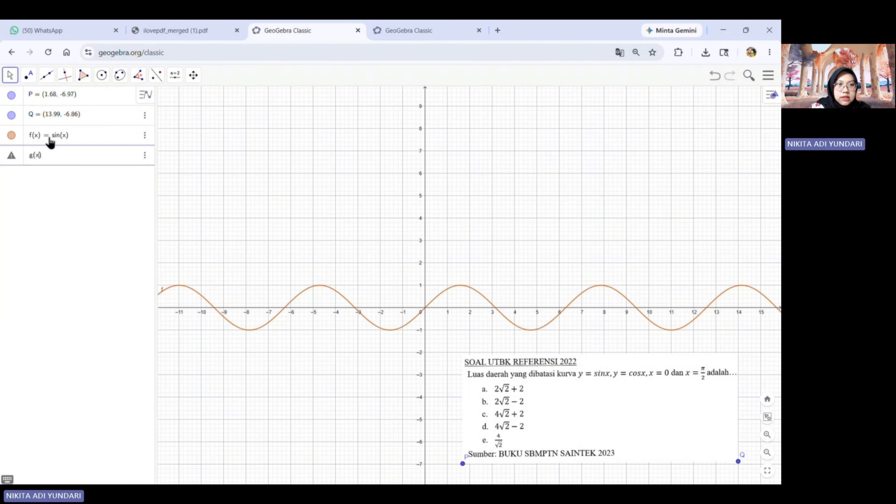
type("= co")
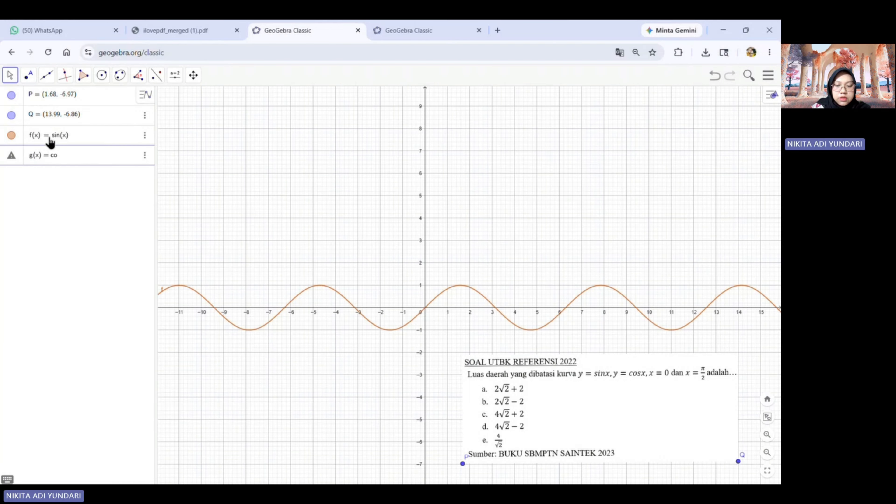
type("s(x")
key("Return")
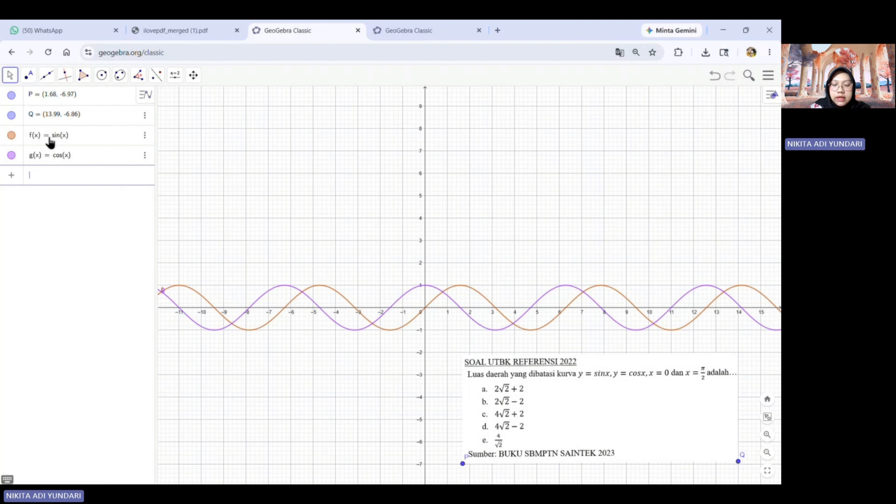
- Add the vertical boundary lines x = 0 and x = pi/2 to the graph
type("x=0")
key("Return")
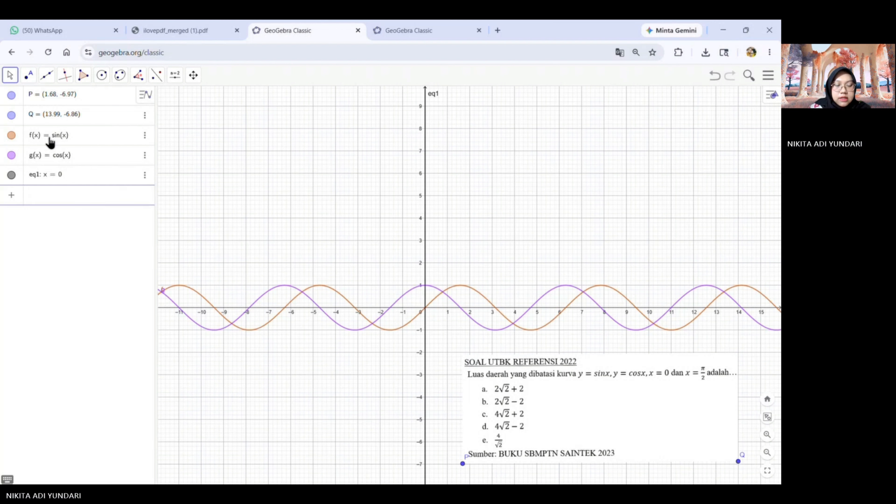
type("x=pi")
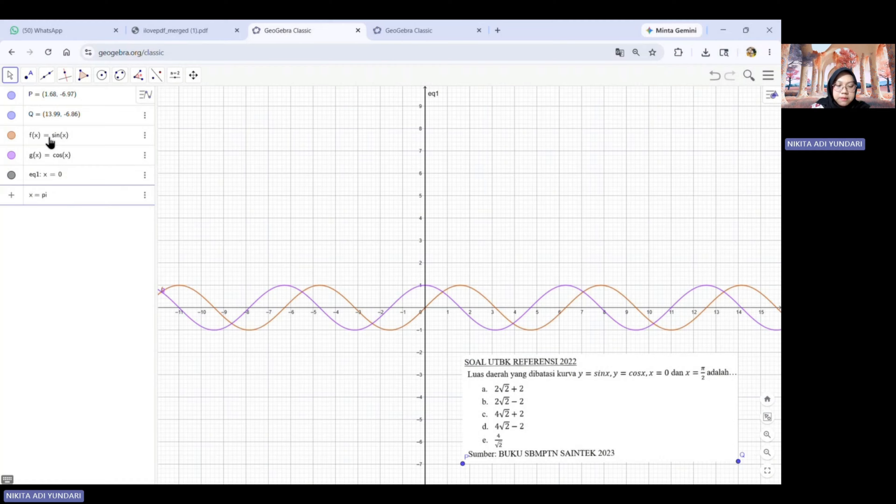
type("/2")
key("Return")
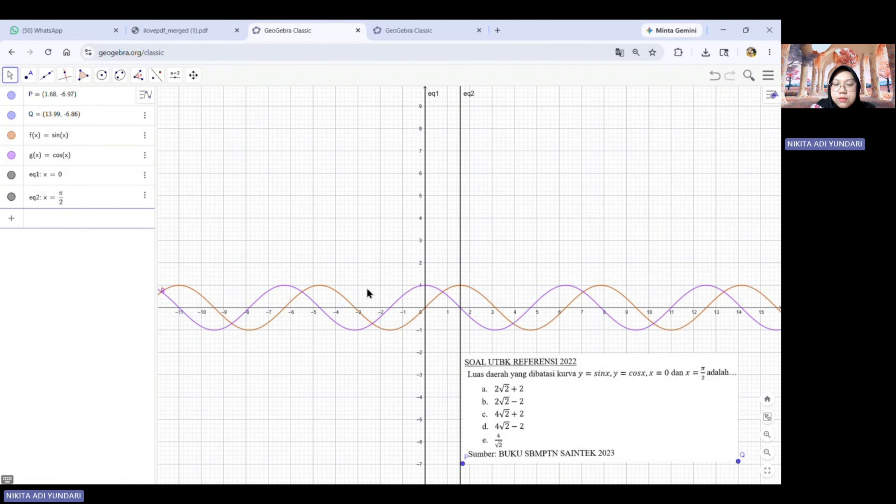
- Set a custom x-axis tick distance of pi/4 in the graphics settings
scroll(391, 300, "up", 1)
scroll(391, 300, "up", 1)
left_click_drag(386, 271, 364, 249)
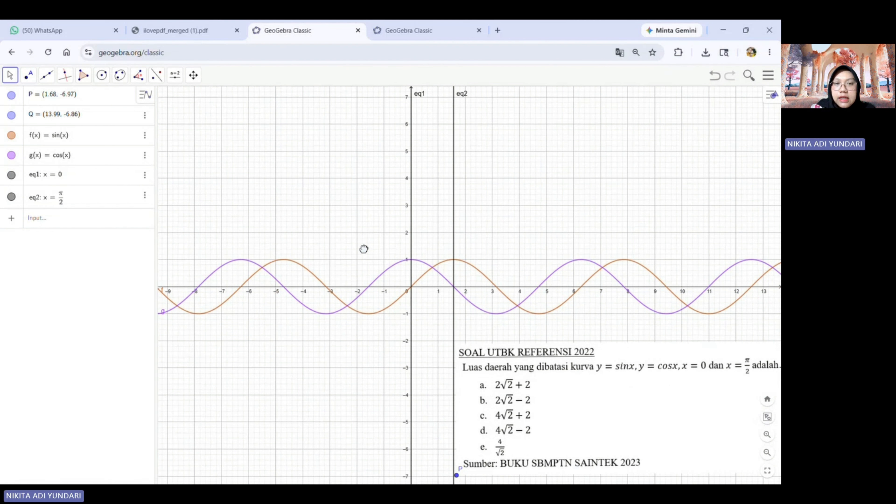
right_click(295, 146)
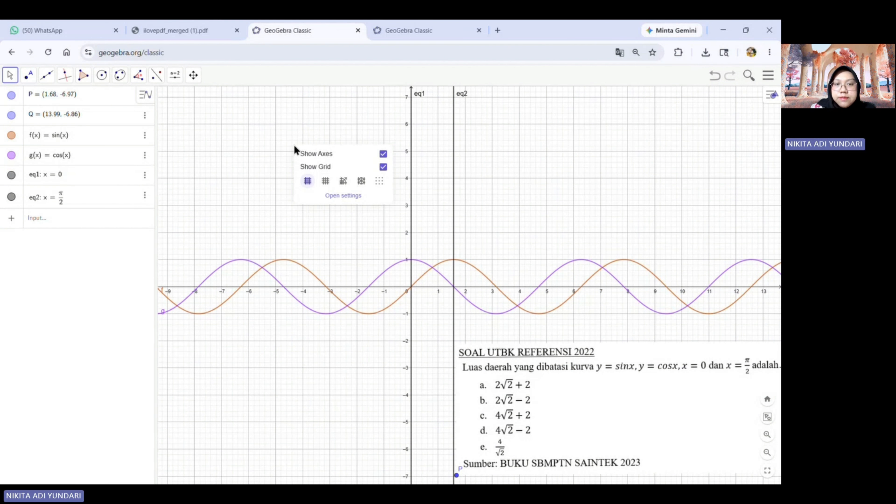
left_click(353, 203)
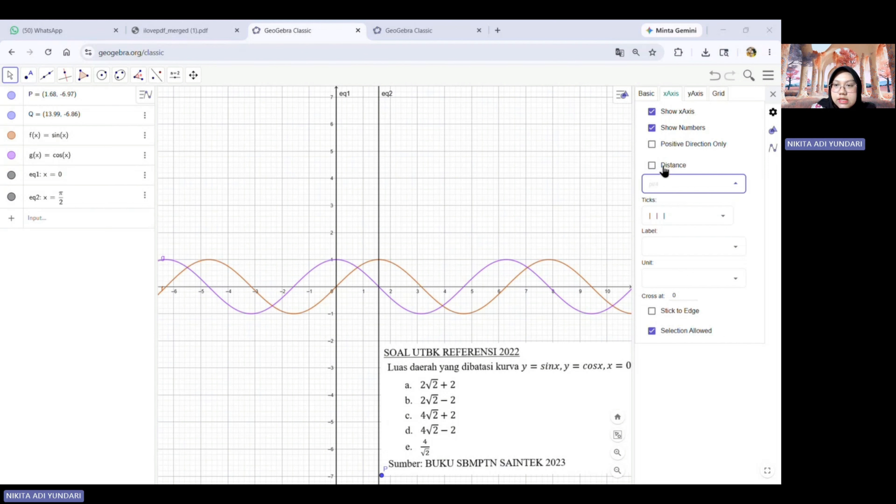
left_click(652, 166)
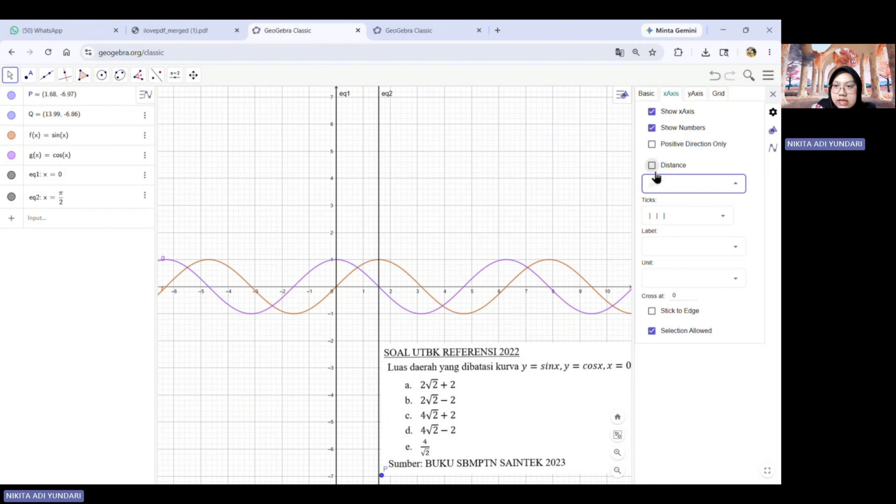
left_click(667, 185)
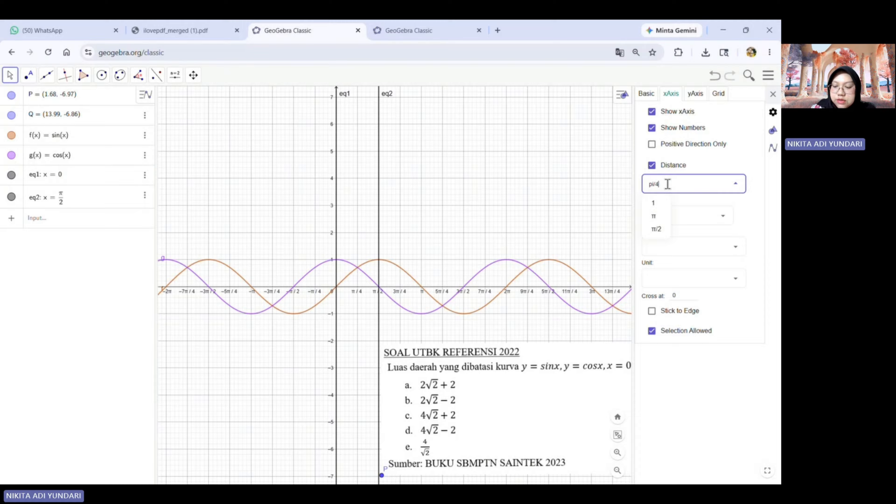
type("pi/4")
key("Return")
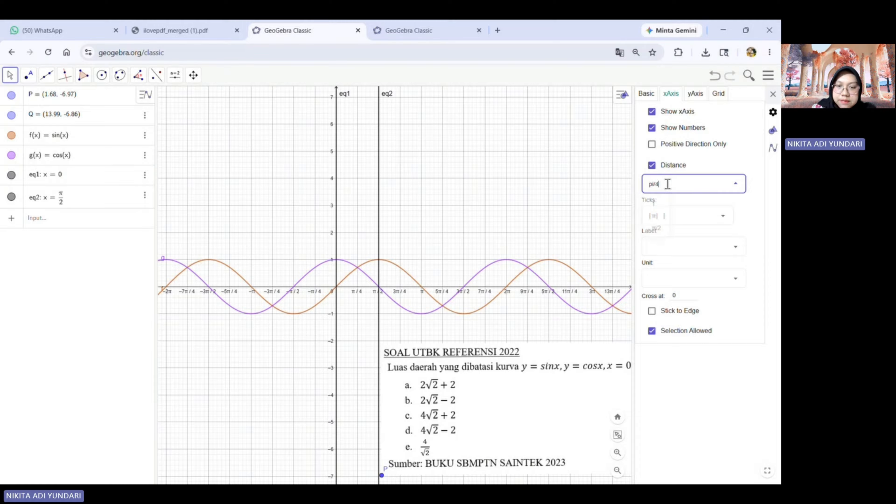
left_click(773, 93)
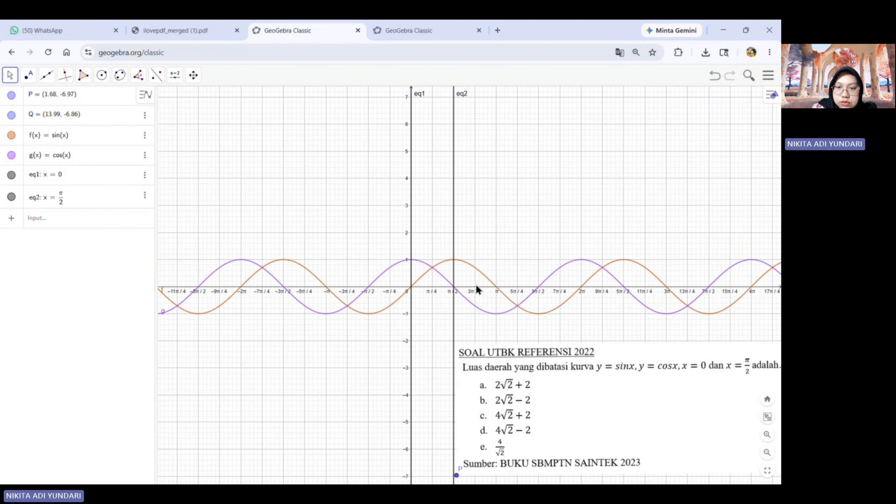
- Define point A as the intersection of the curves with Intersect(f(x), g(x))
scroll(477, 290, "up", 3)
left_click_drag(515, 258, 504, 225)
scroll(521, 245, "up", 1)
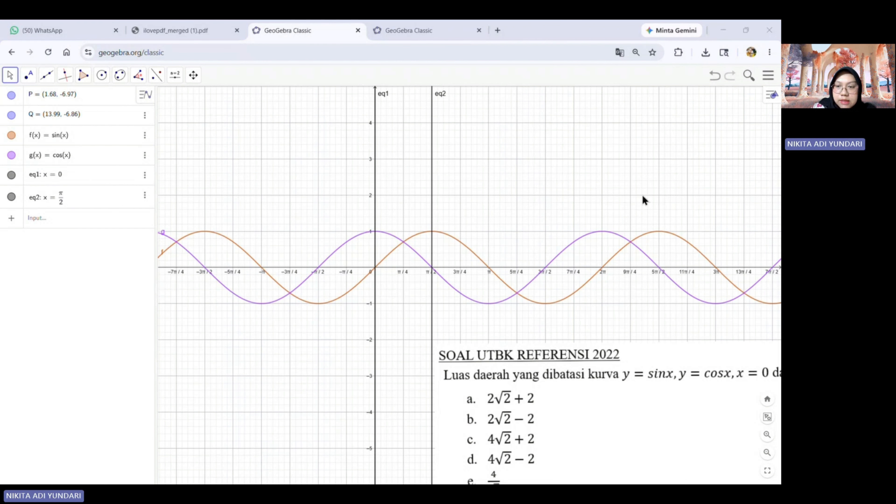
left_click(91, 223)
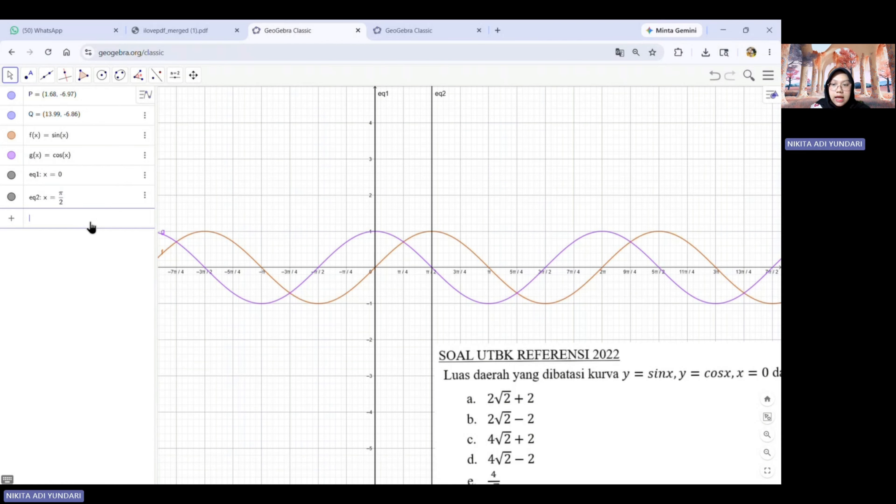
type("A = ")
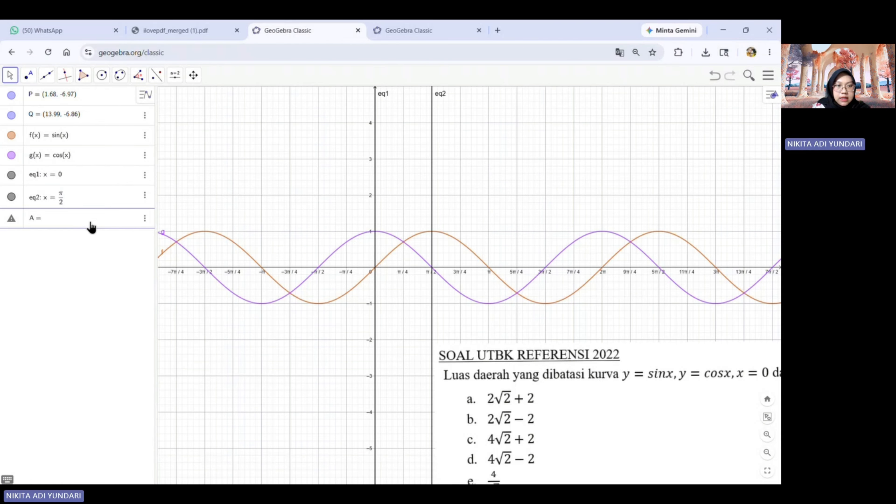
type("inter")
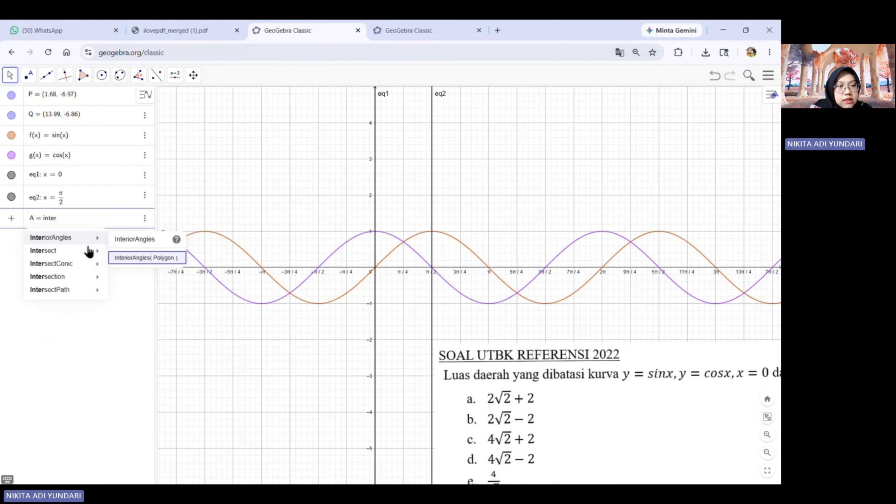
mouse_move(62, 254)
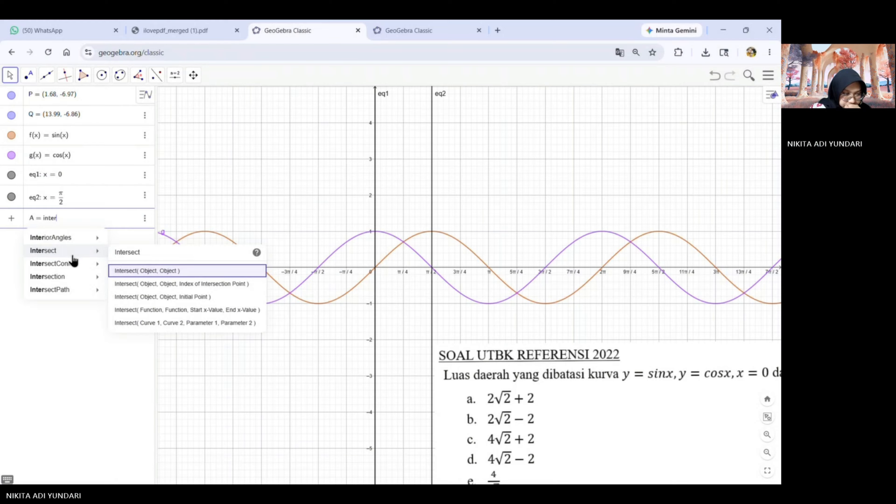
left_click(152, 266)
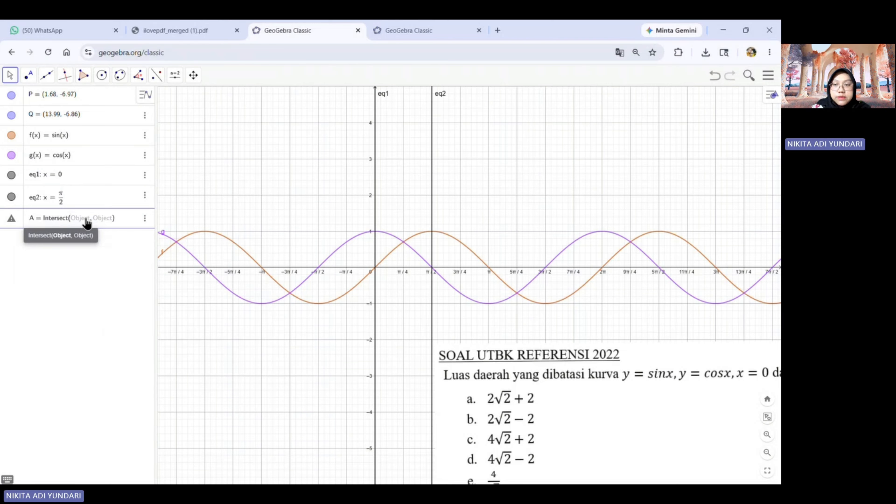
type("f(x)")
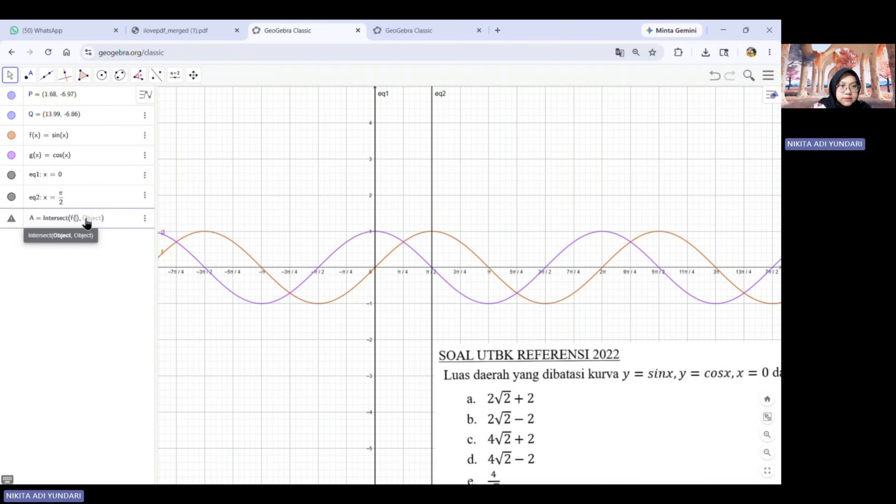
left_click(87, 220)
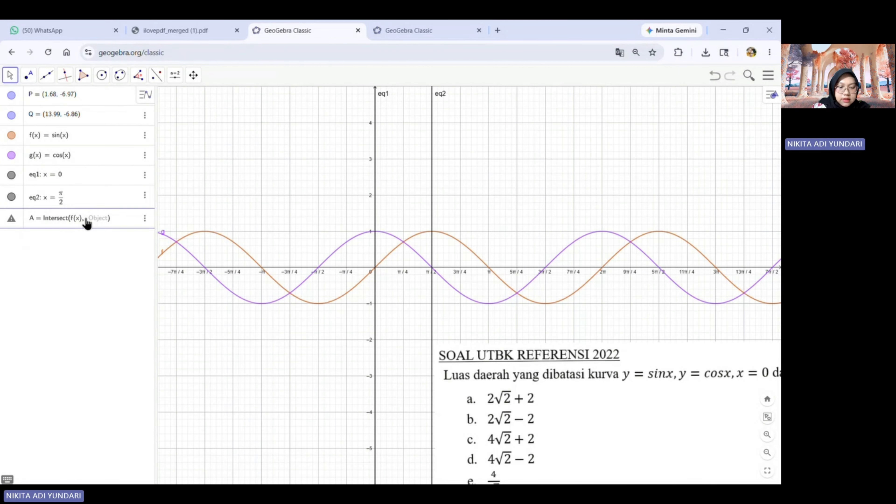
key("BackSpace")
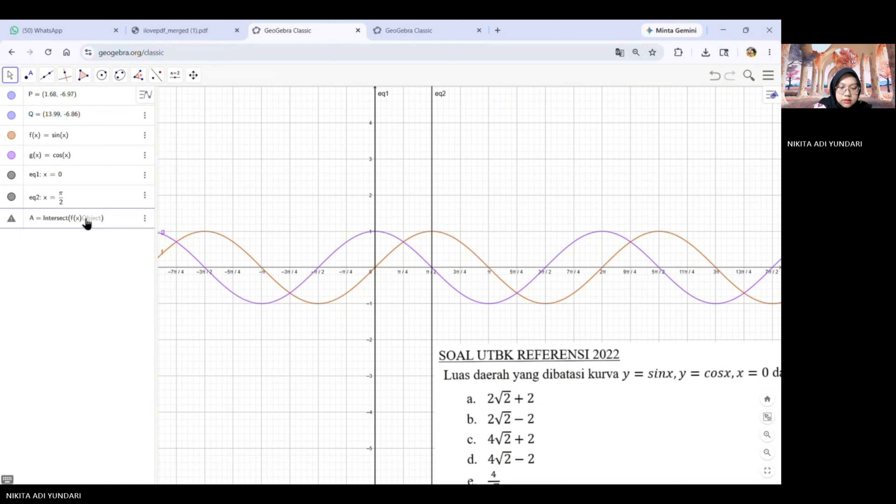
type(", g(x")
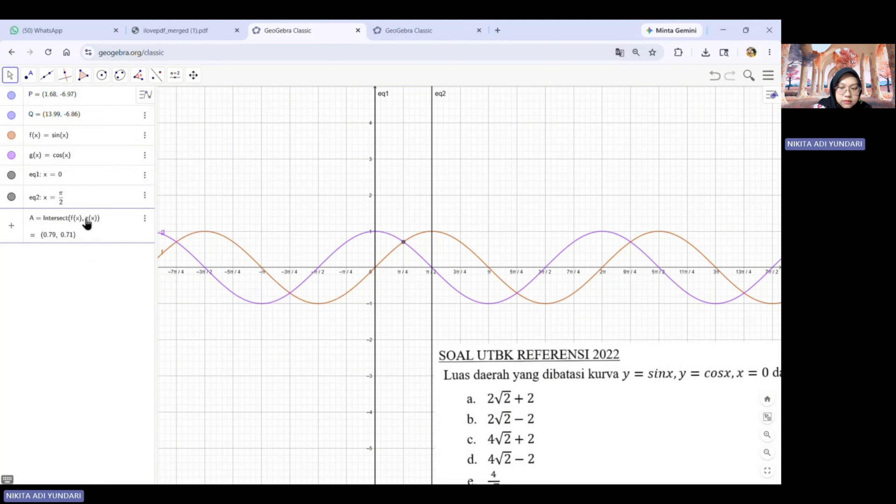
key("Return")
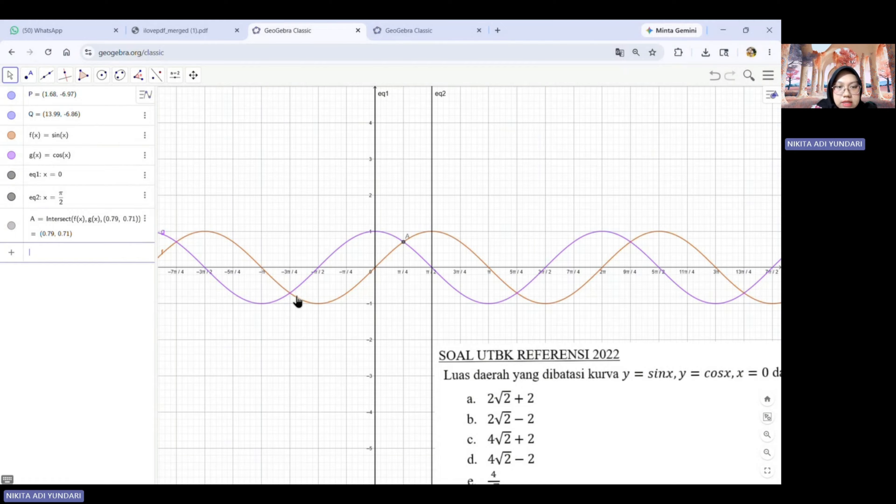
- Change the labels of the sine curve f and the cosine curve g to show Name & Value
right_click(124, 143)
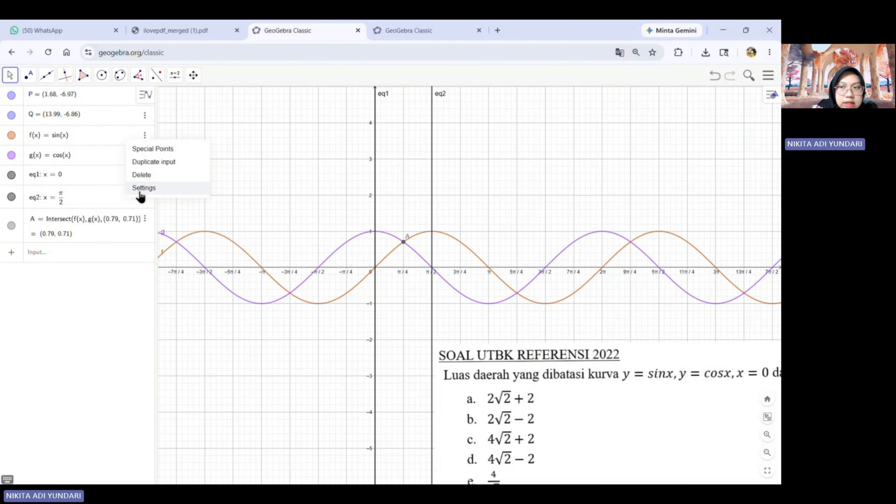
left_click(152, 190)
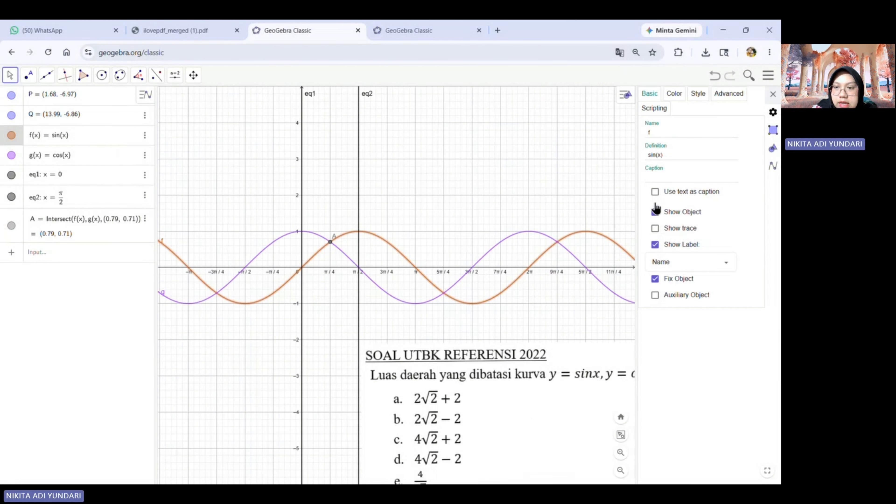
left_click(681, 262)
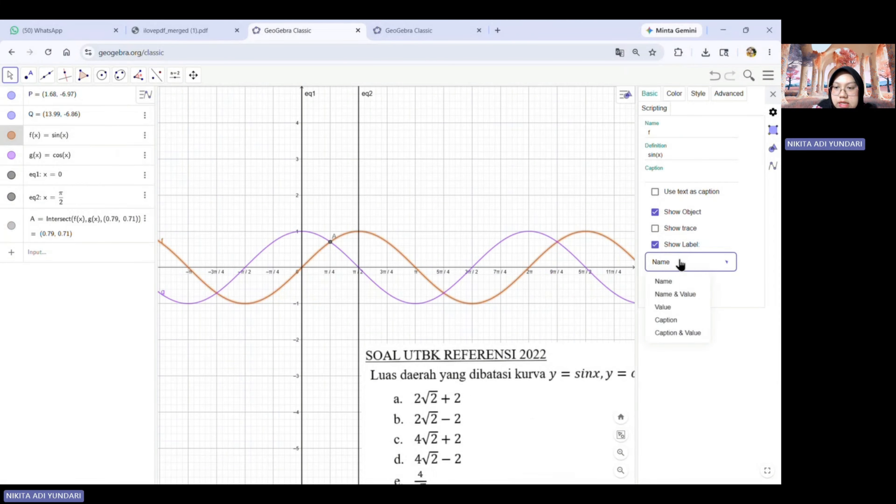
left_click(675, 295)
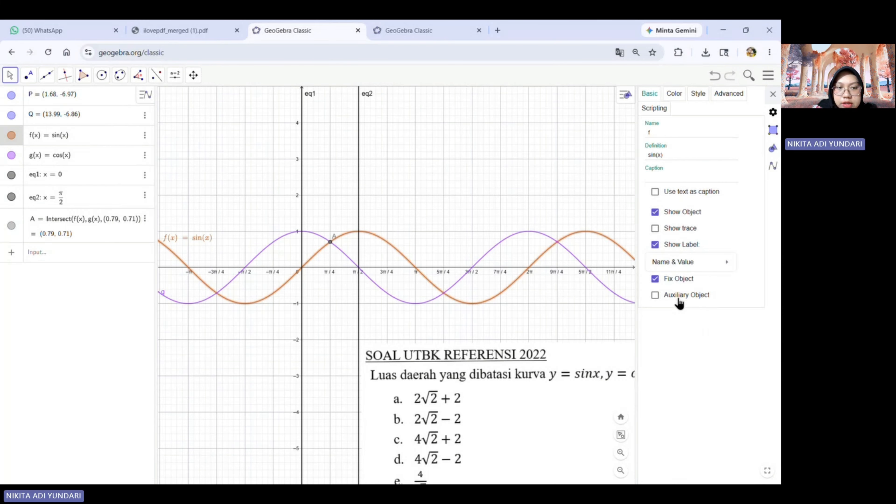
left_click(89, 159)
left_click(700, 261)
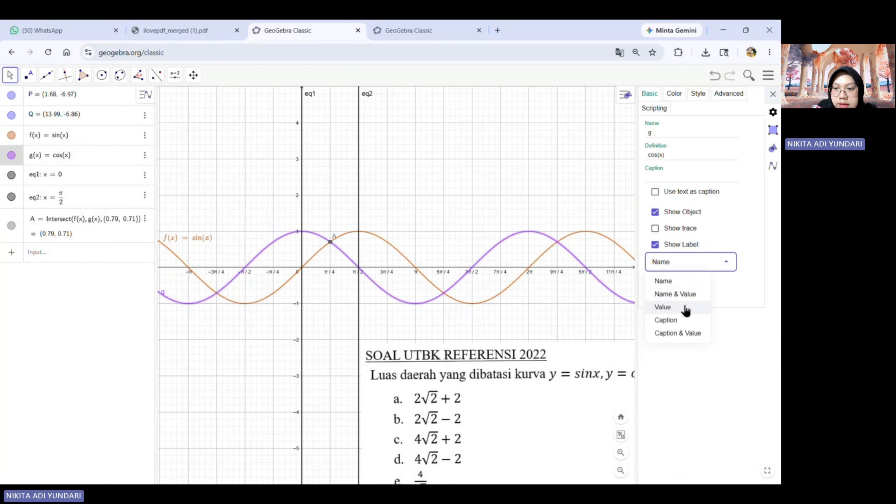
left_click(683, 296)
- Set the label of the line x = 0 to Name & Value
left_click(106, 180)
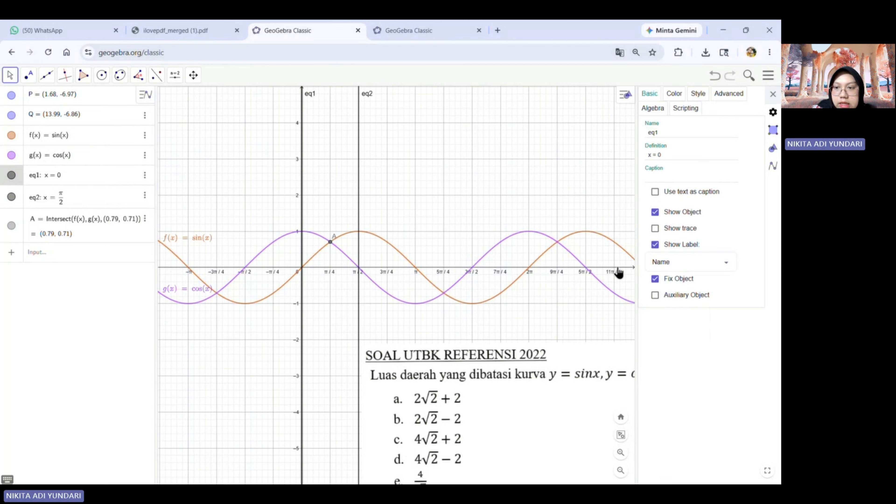
left_click(680, 263)
left_click(675, 292)
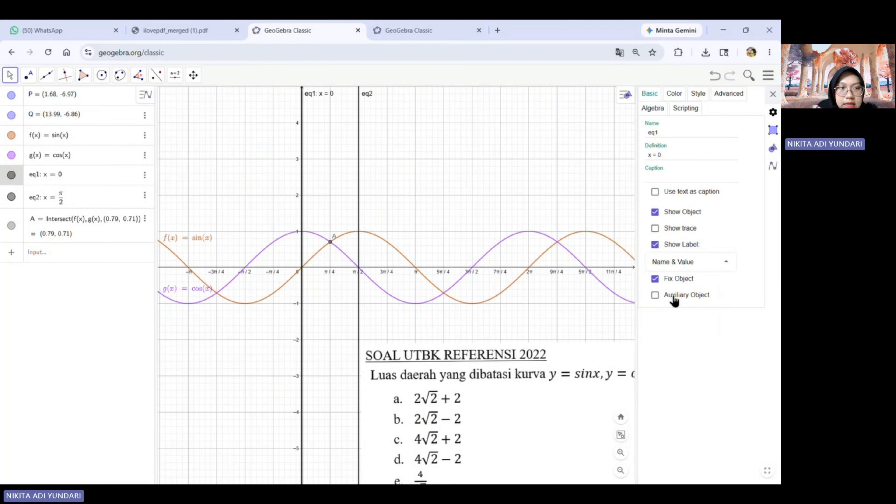
- Set the label of the line x = π/2 to Name & Value and close the settings
left_click(89, 196)
left_click(679, 266)
left_click(677, 296)
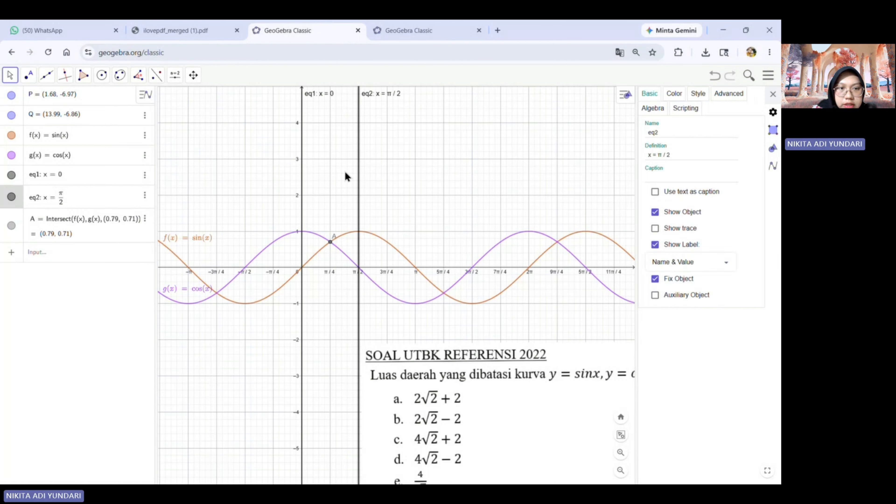
left_click(773, 94)
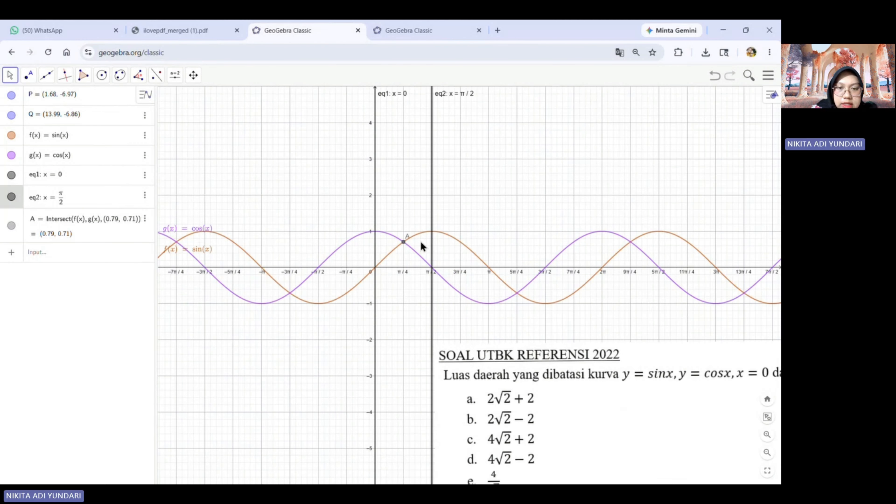
scroll(421, 242, "up", 2)
scroll(423, 264, "down", 2)
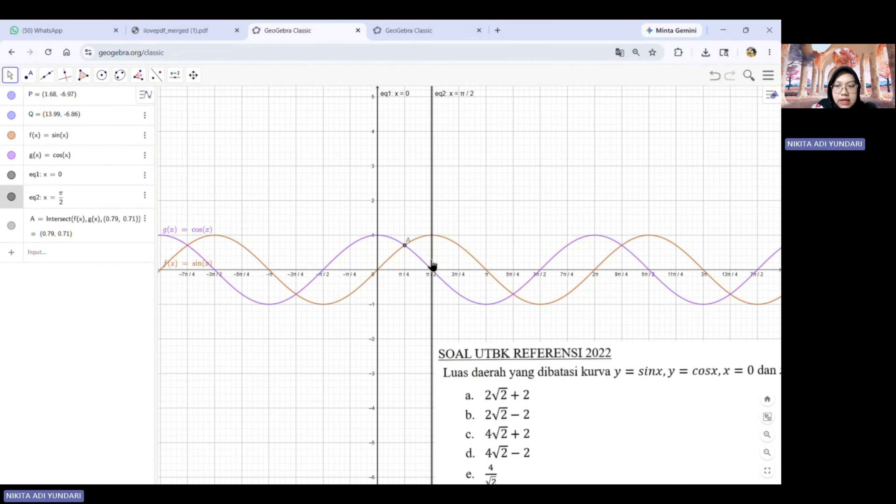
scroll(432, 264, "down", 1)
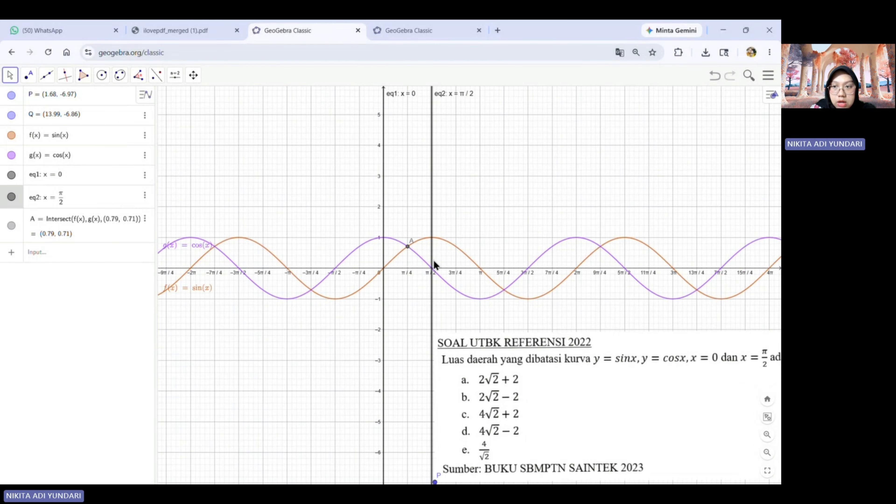
scroll(434, 261, "up", 3)
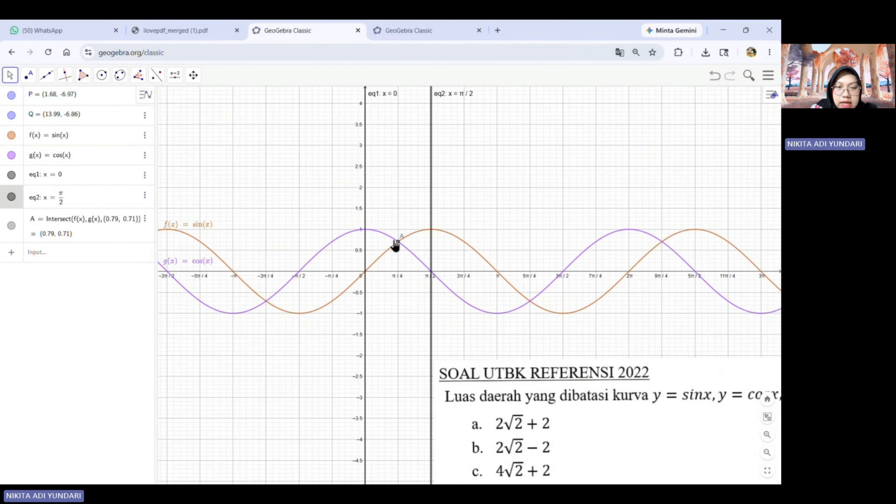
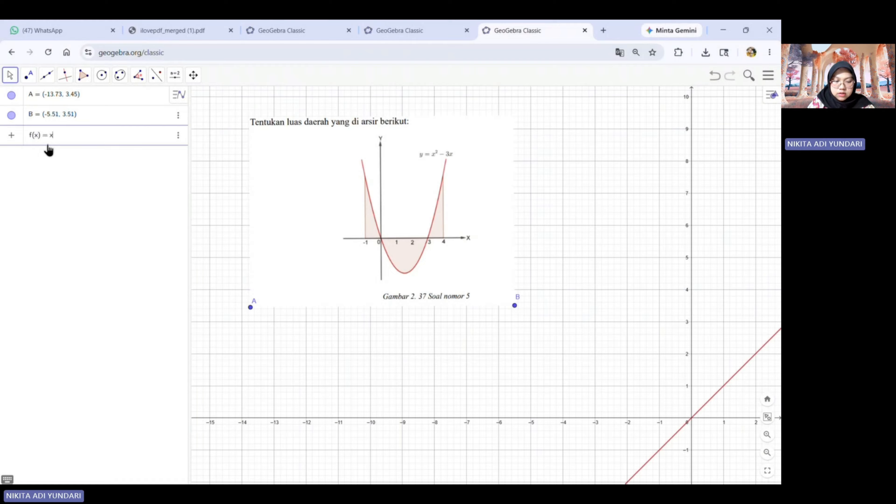
- Complete the function definition as f(x) = x^2 - 3x to plot the parabola
type("^2")
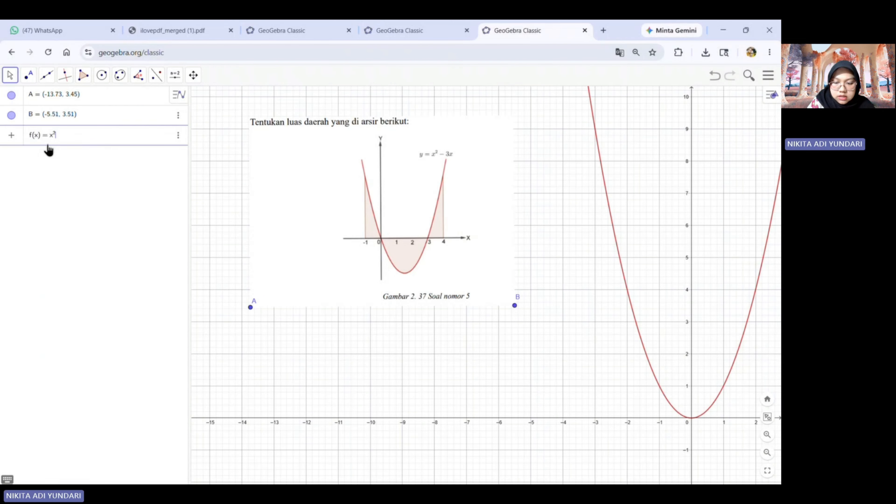
type("-3")
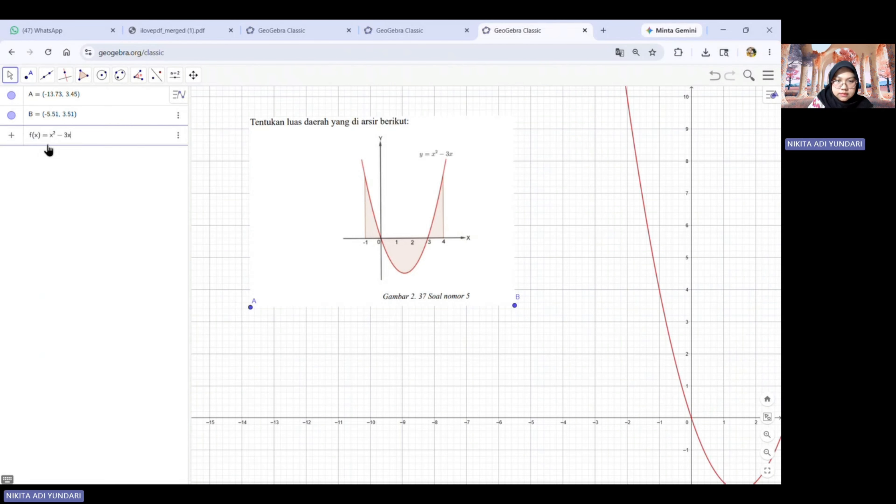
key("Return")
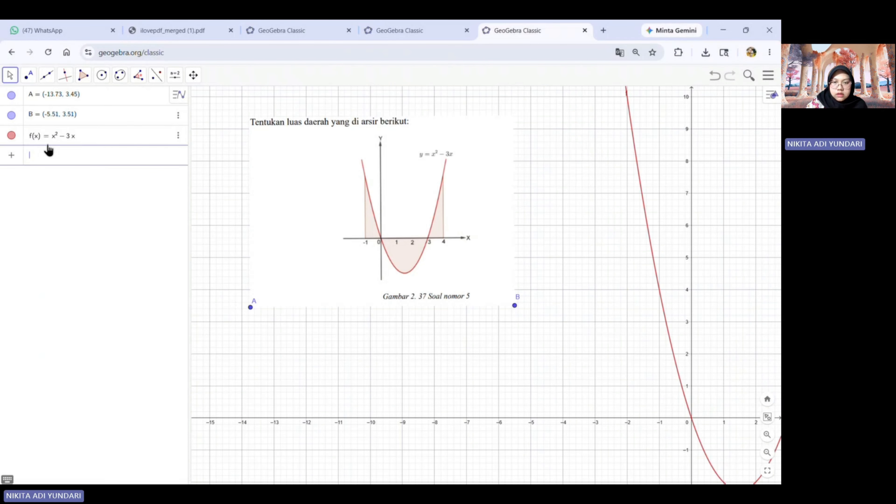
- Move the problem picture up beside the parabola and enlarge it, with corner A at about (-16.21, 7.77) and corner B at about (-5.61, 7.78)
scroll(368, 286, "down", 5)
left_click_drag(454, 365, 433, 360)
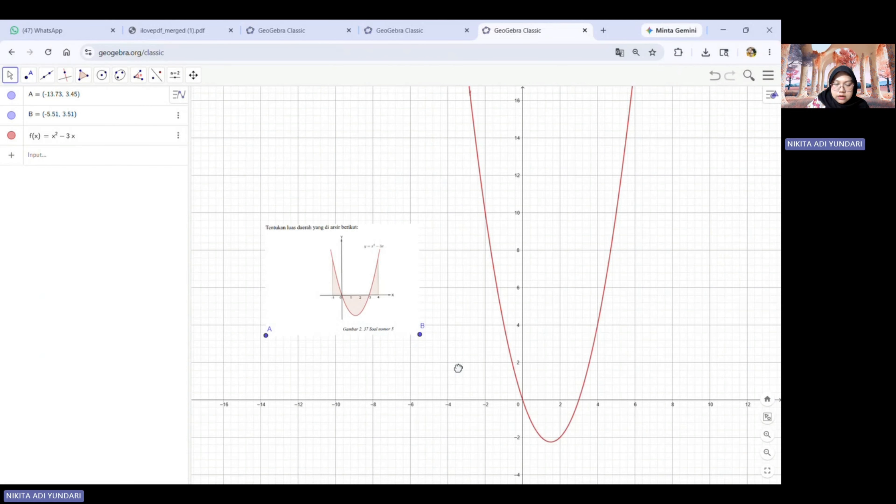
left_click_drag(369, 307, 334, 212)
scroll(552, 357, "up", 1)
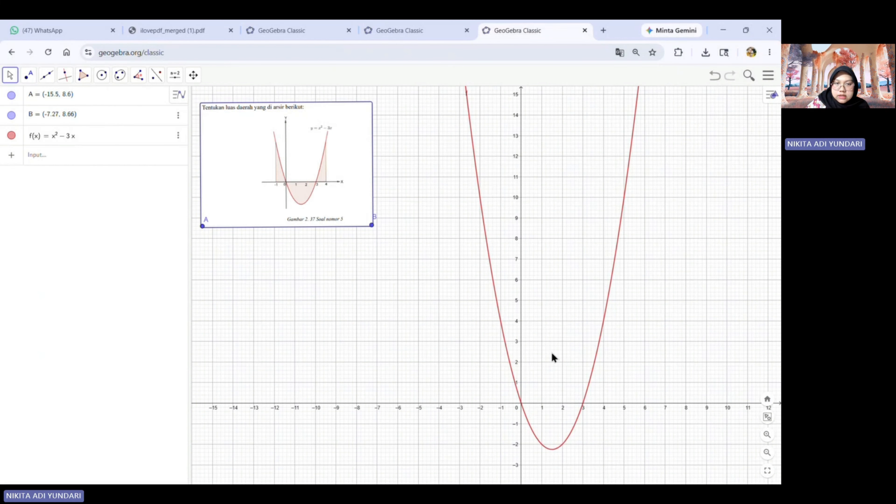
left_click_drag(369, 292, 396, 302)
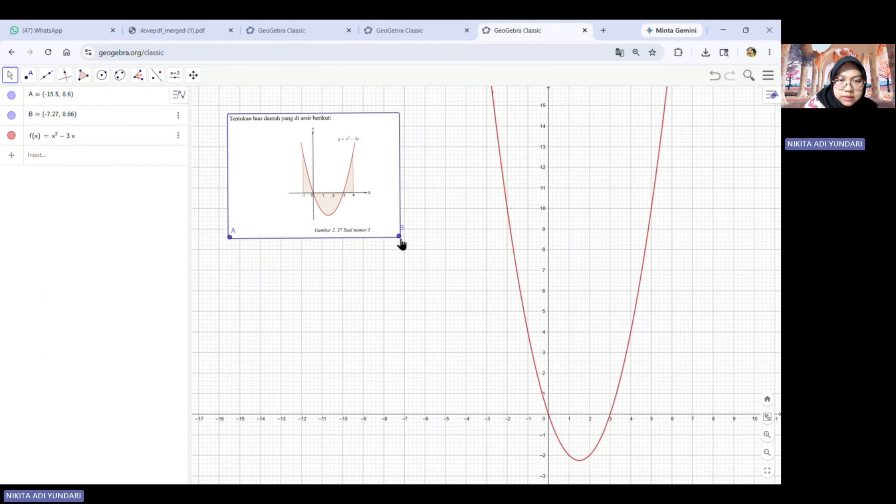
left_click_drag(398, 237, 448, 242)
left_click_drag(399, 195, 384, 212)
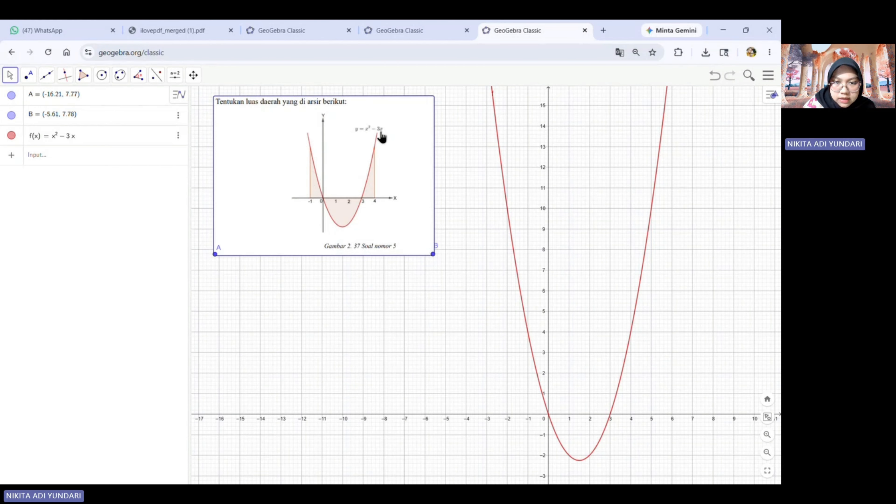
- Add the vertical boundary lines x = -1 and x = 4
left_click(80, 156)
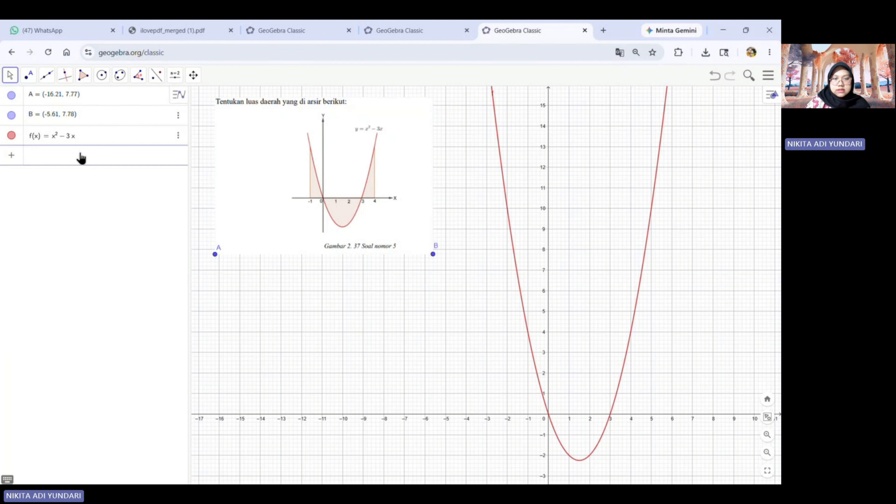
type("x=")
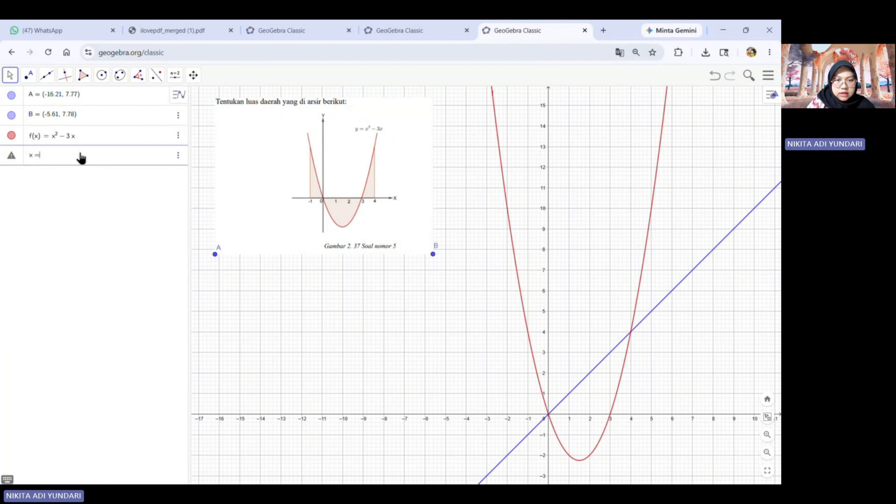
type("-1")
key("Return")
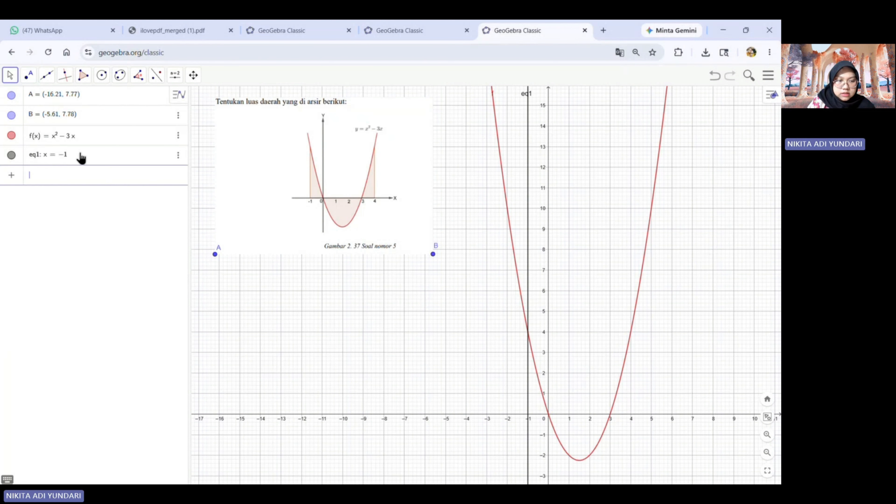
type("x = ")
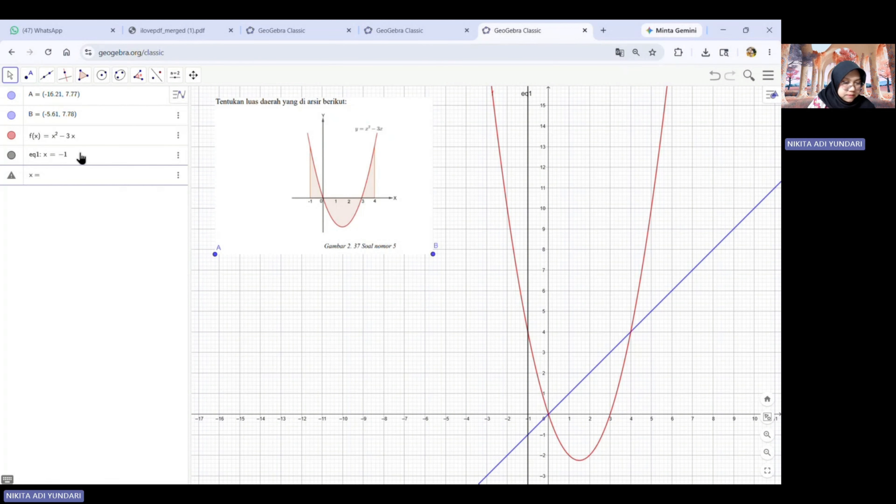
type("4")
key("Return")
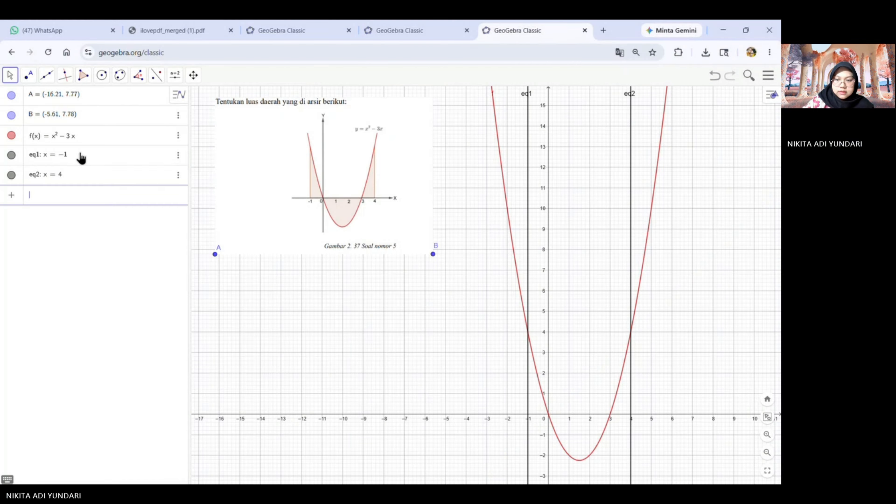
- Set the label of the parabola f to Name & Value
left_click_drag(441, 358, 380, 317)
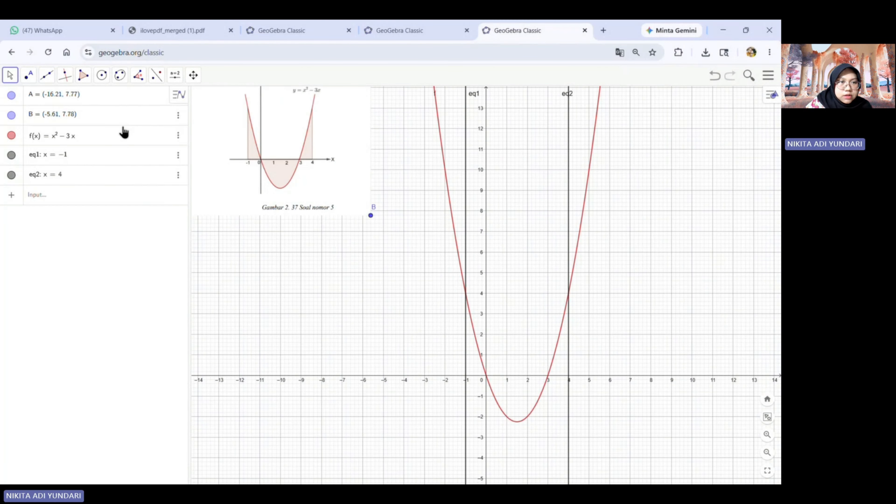
right_click(136, 140)
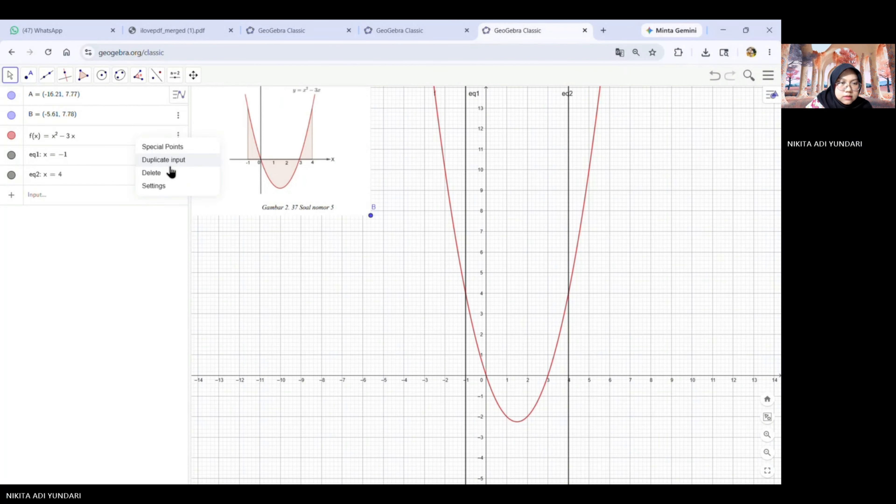
left_click(168, 187)
left_click(697, 269)
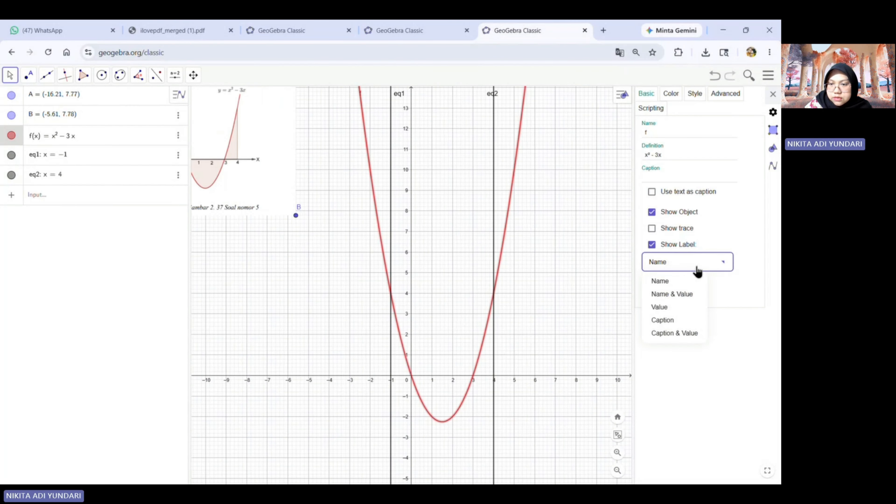
left_click(672, 295)
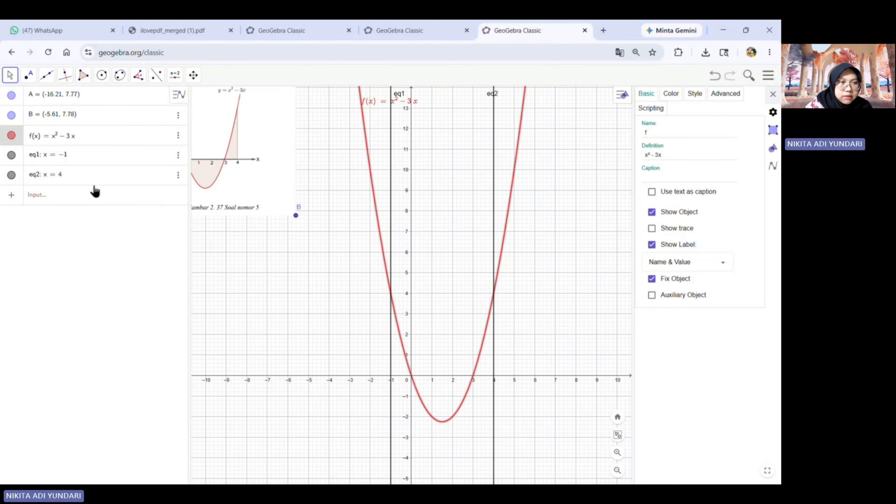
- Set the labels of the lines x = 4 and x = -1 to Name & Value and close the settings
left_click(118, 178)
left_click(682, 262)
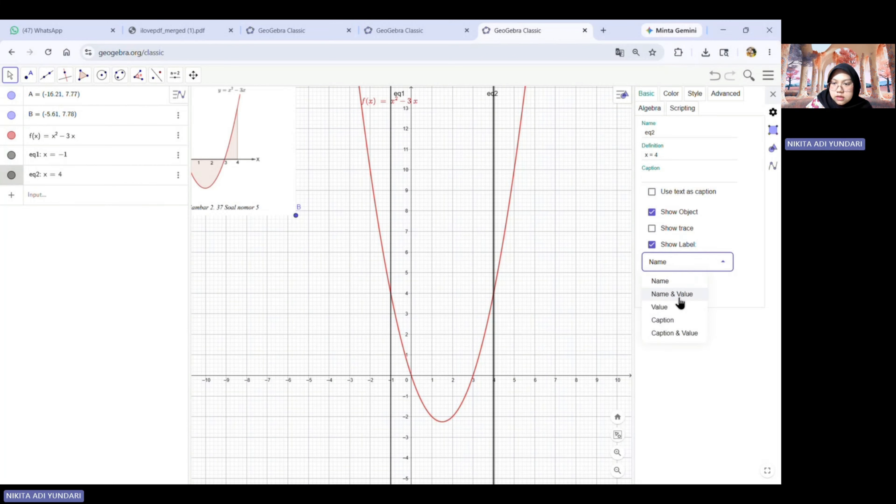
left_click(674, 295)
left_click(129, 158)
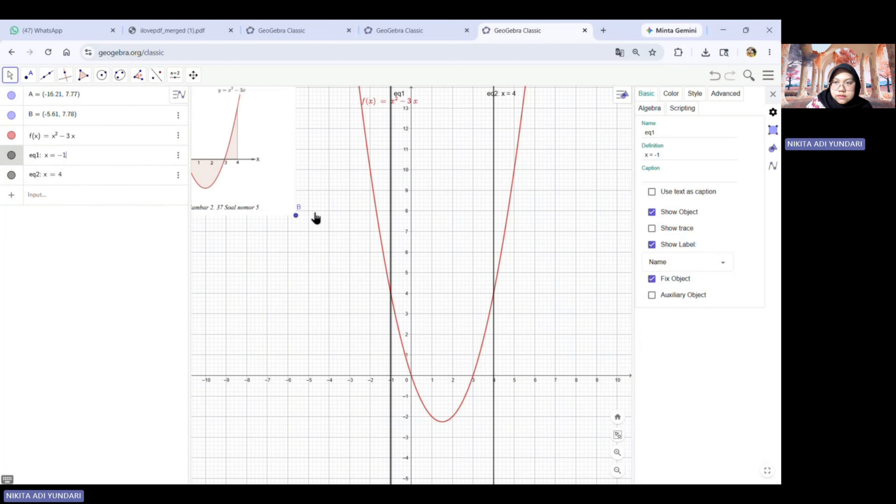
left_click(142, 138)
left_click(138, 156)
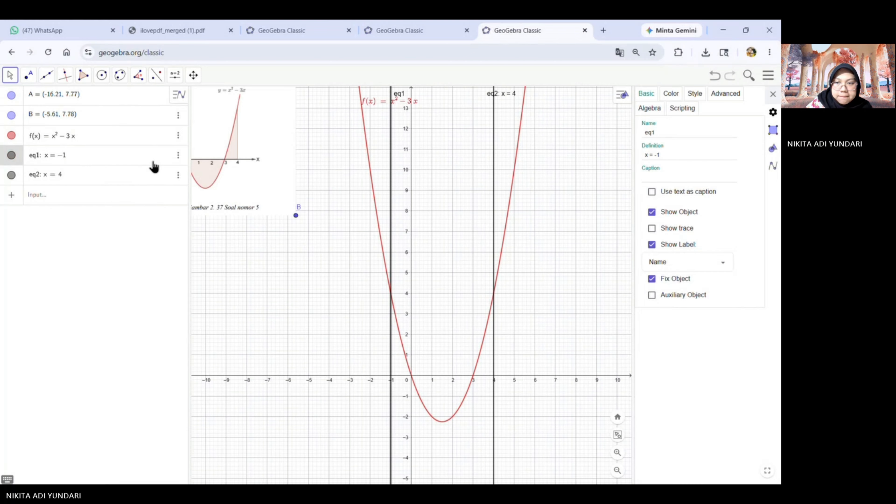
left_click(659, 267)
left_click(672, 293)
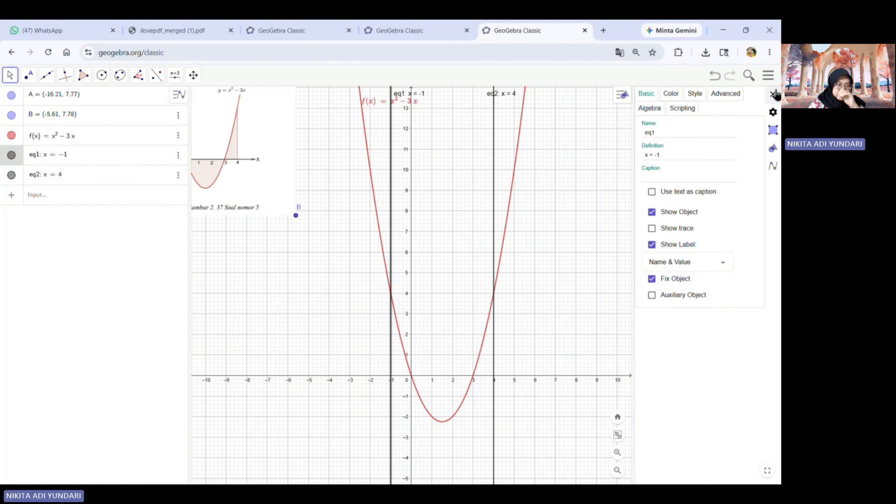
left_click(774, 94)
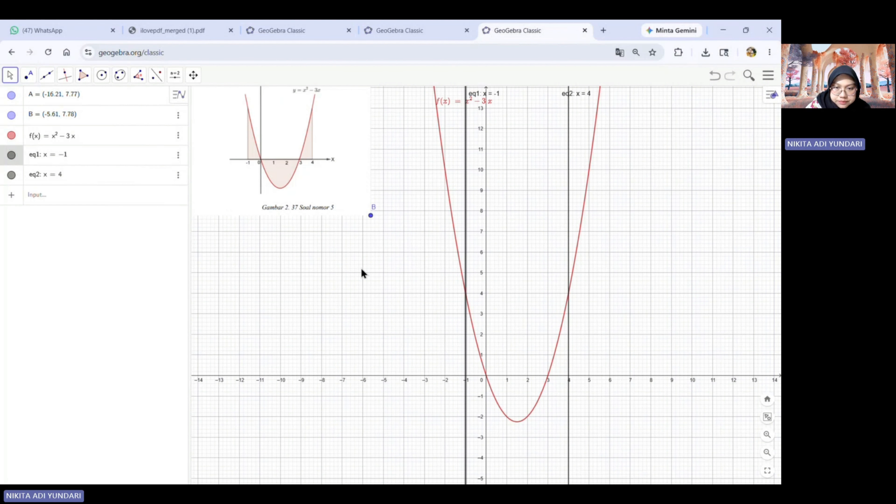
- Examine the regions between the parabola, the x-axis and the lines x = -1 and x = 4, comparing them with the problem picture
scroll(364, 274, "up", 4)
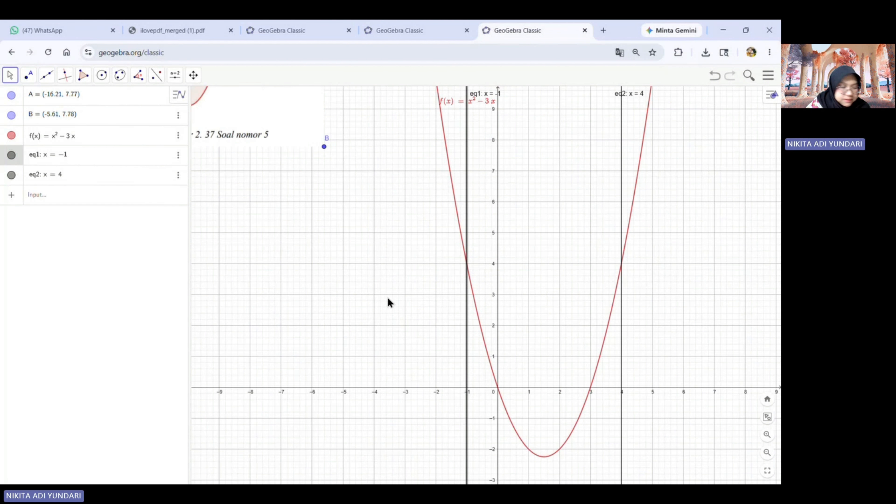
scroll(388, 298, "down", 1)
scroll(394, 299, "up", 2)
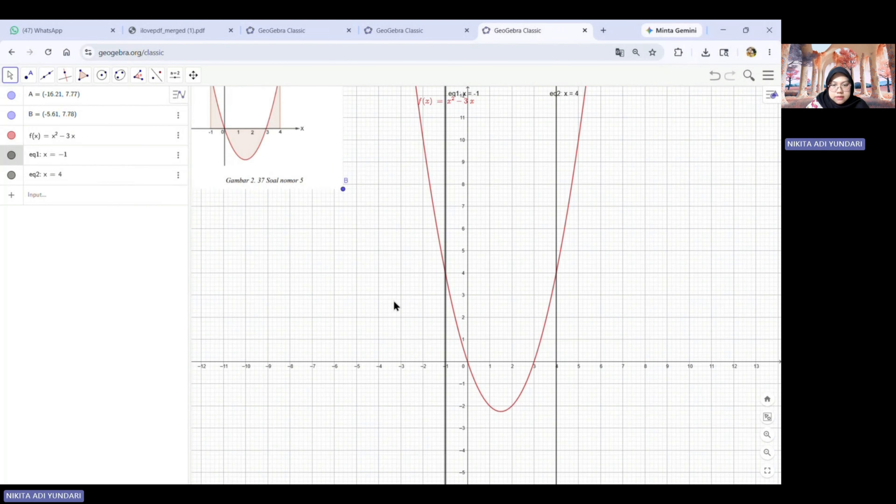
scroll(416, 342, "up", 3)
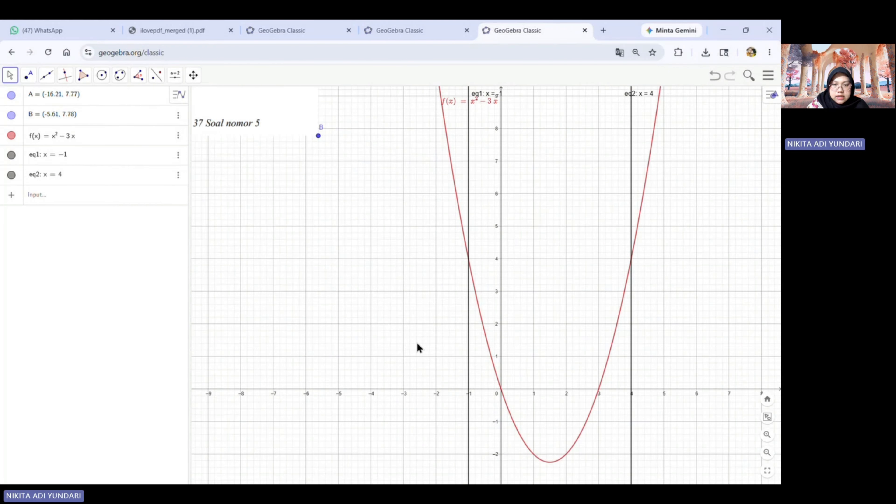
scroll(408, 313, "down", 2)
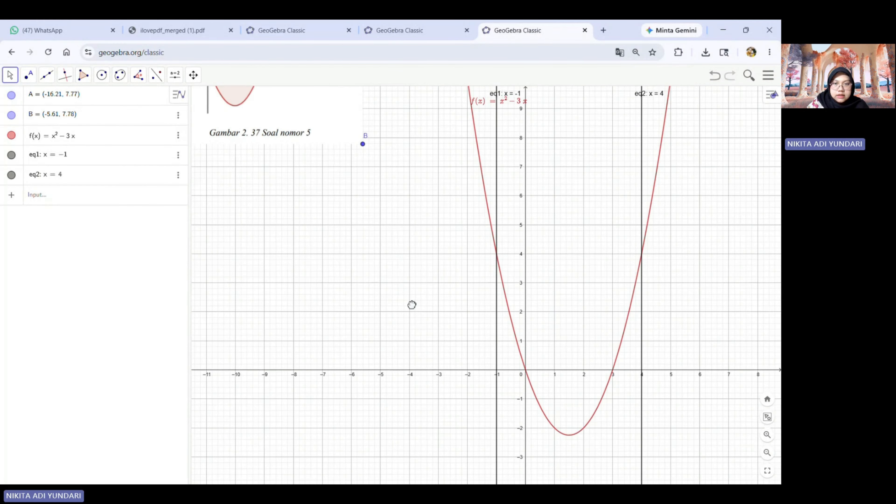
scroll(366, 317, "down", 1)
left_click_drag(319, 284, 401, 370)
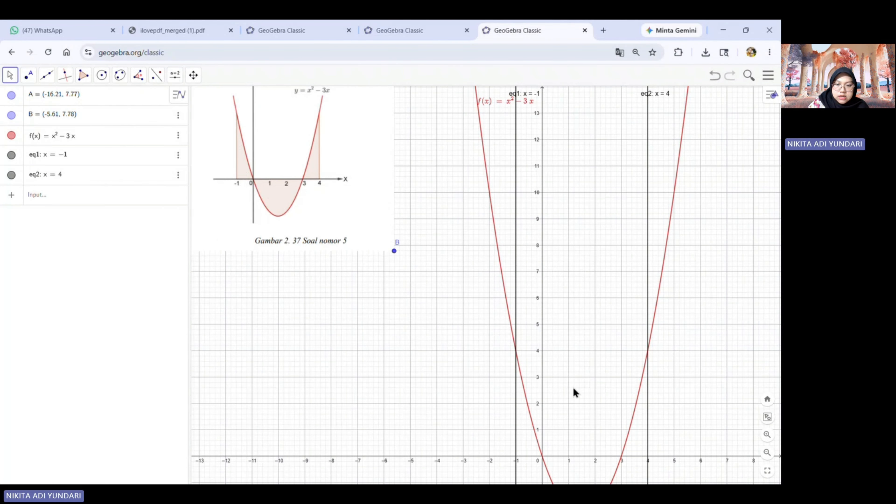
scroll(574, 390, "up", 2)
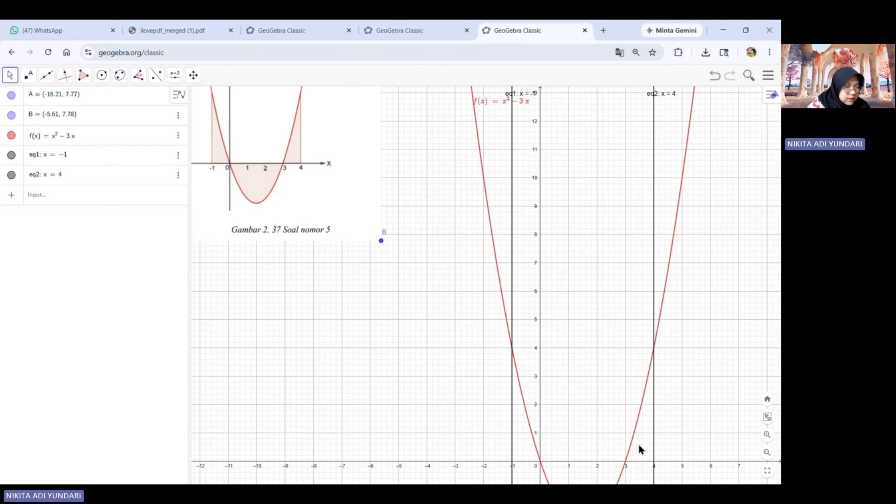
left_click_drag(513, 346, 558, 302)
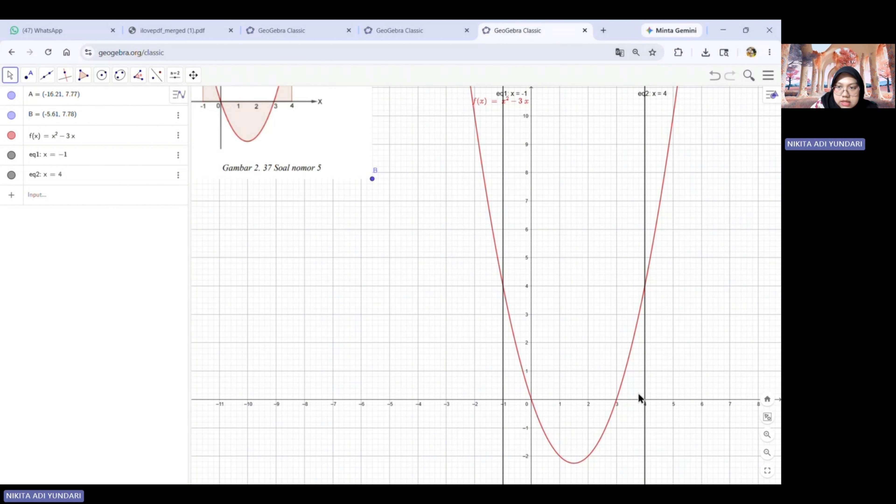
left_click_drag(406, 306, 336, 278)
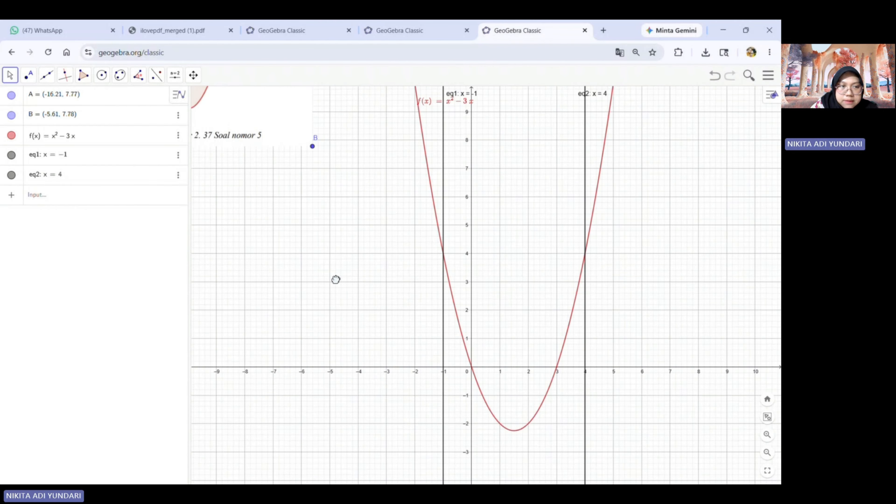
- Define L1 as the integral of f(x) from -1 to 0 and shift its label into the shaded region
left_click(81, 203)
type("L1 =")
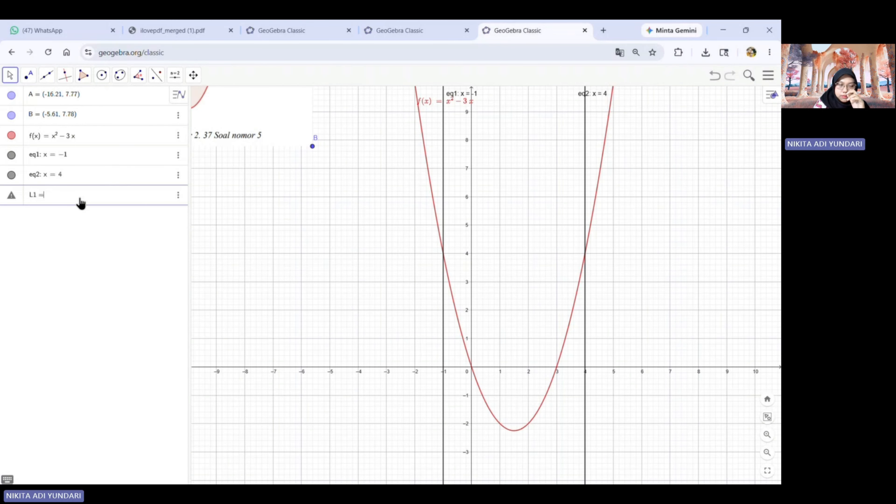
type("integ")
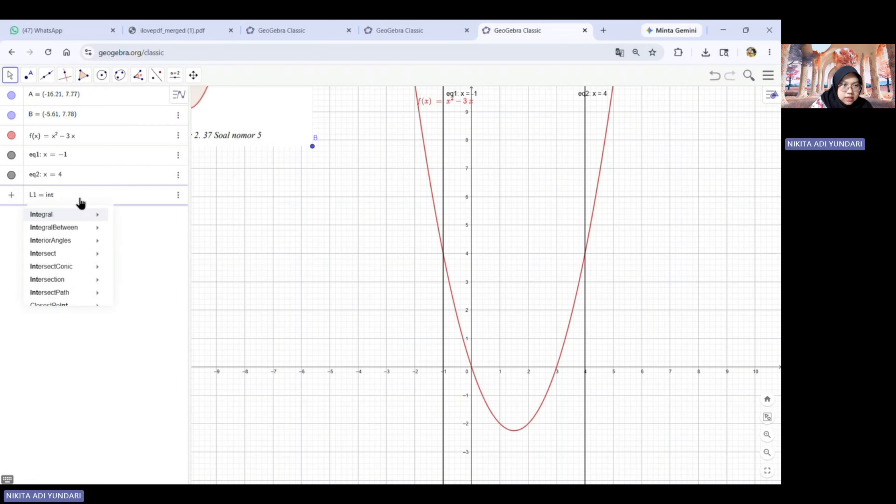
mouse_move(84, 219)
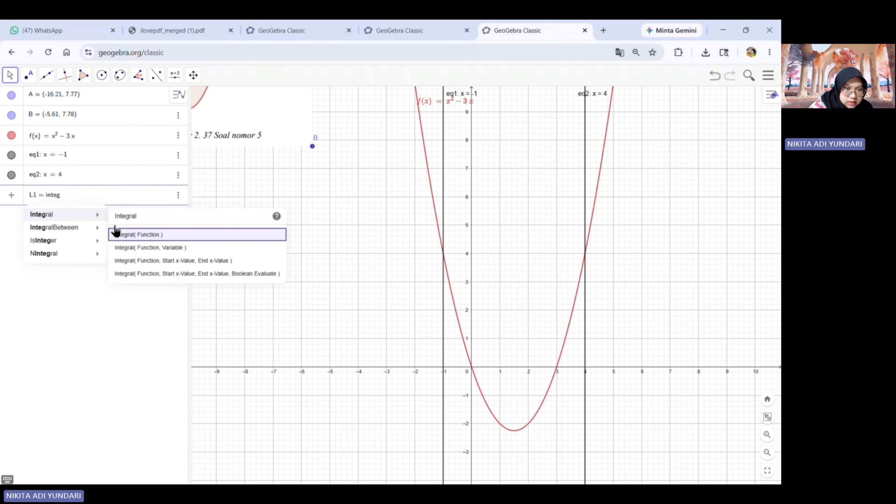
left_click(168, 262)
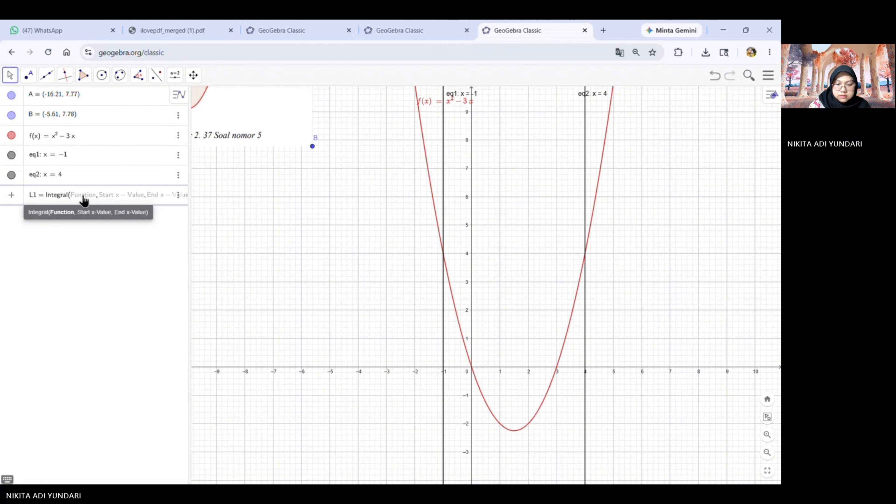
type("f(x), ,")
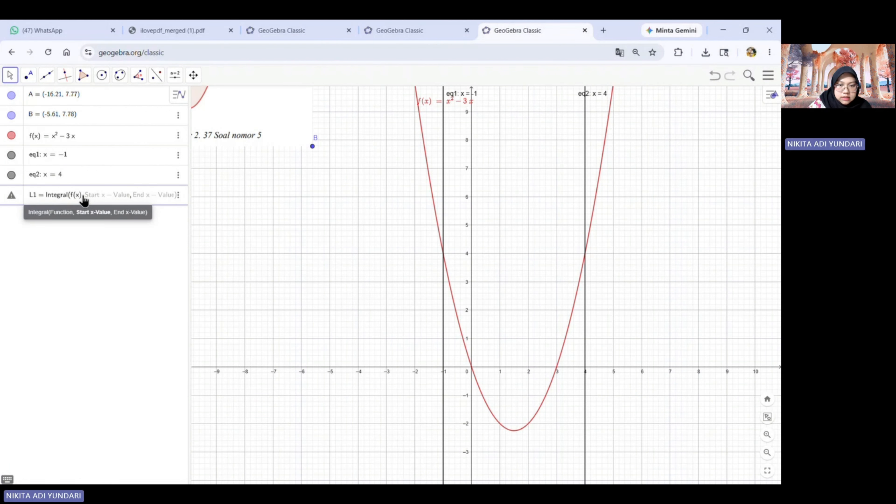
type("-1,")
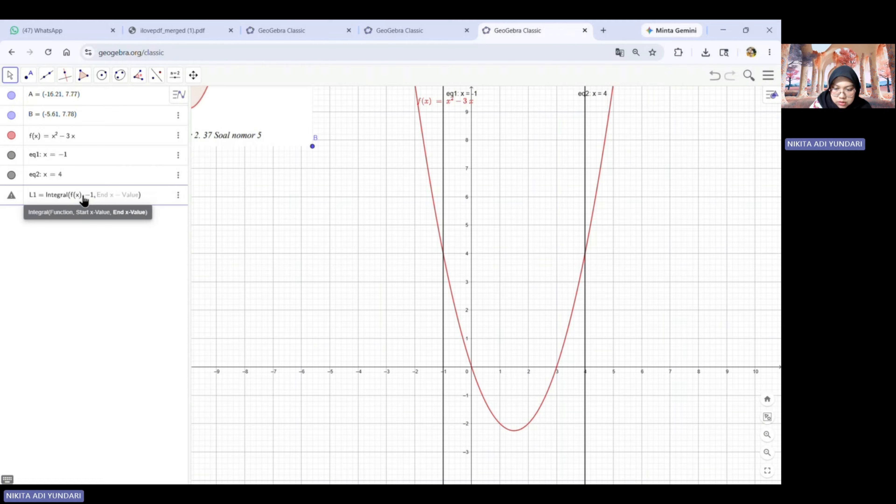
type("0")
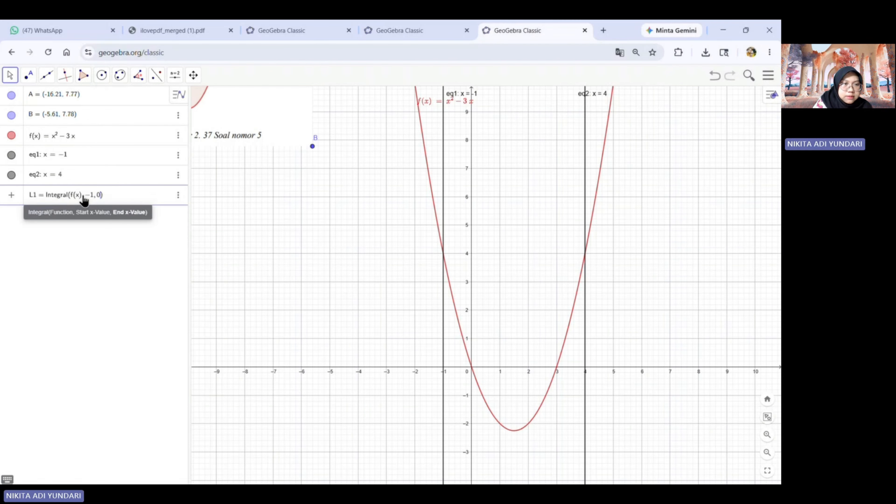
key("Return")
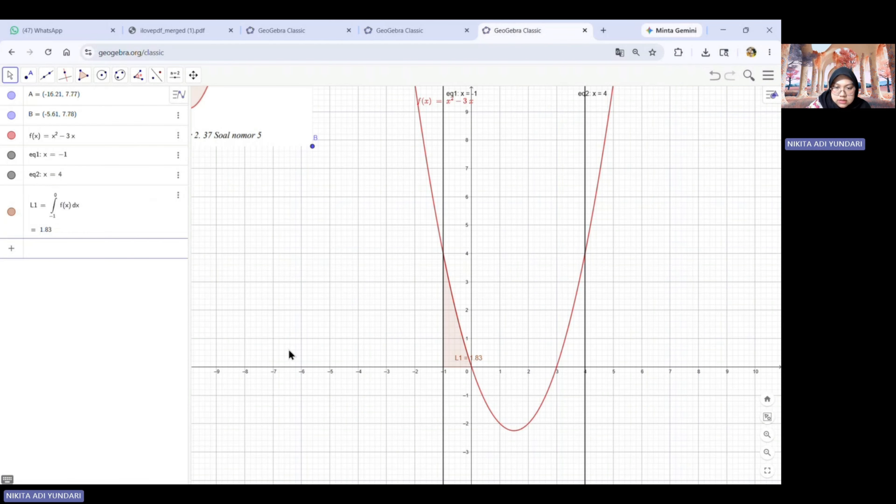
left_click_drag(456, 360, 449, 356)
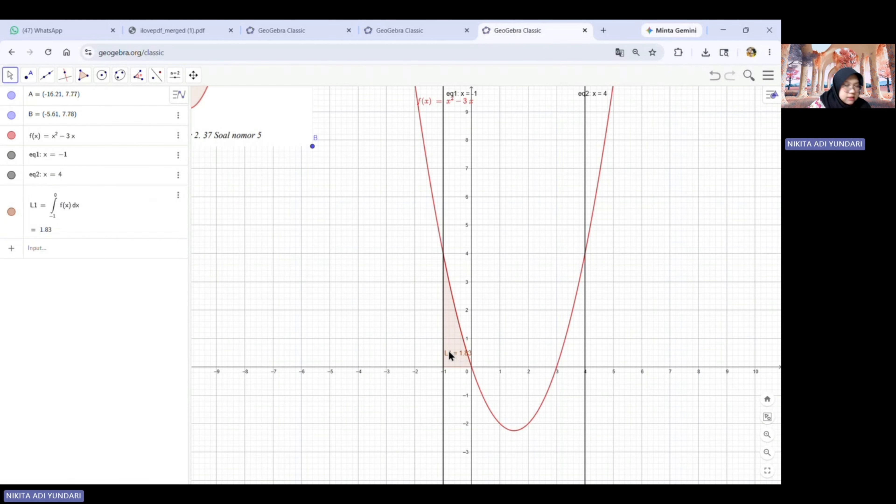
- Define L2 as the integral of f(x) from 0 to 3 and move its label inside the region below the x-axis
left_click(108, 254)
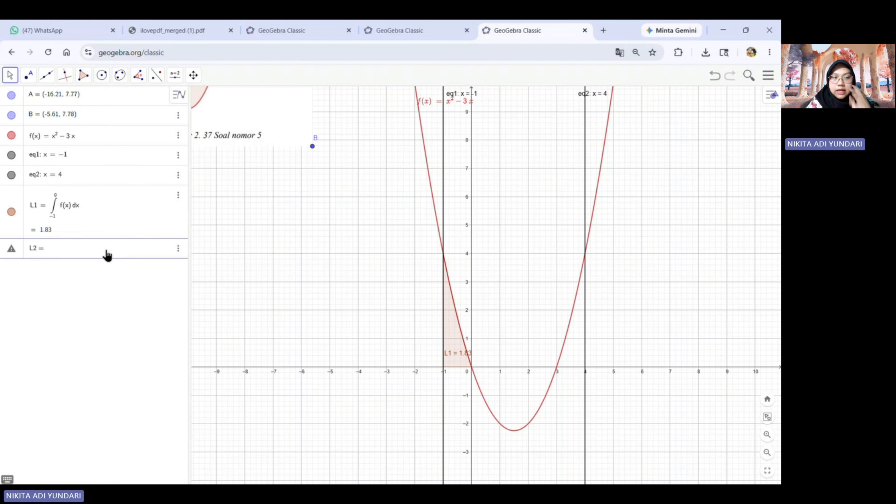
type("in")
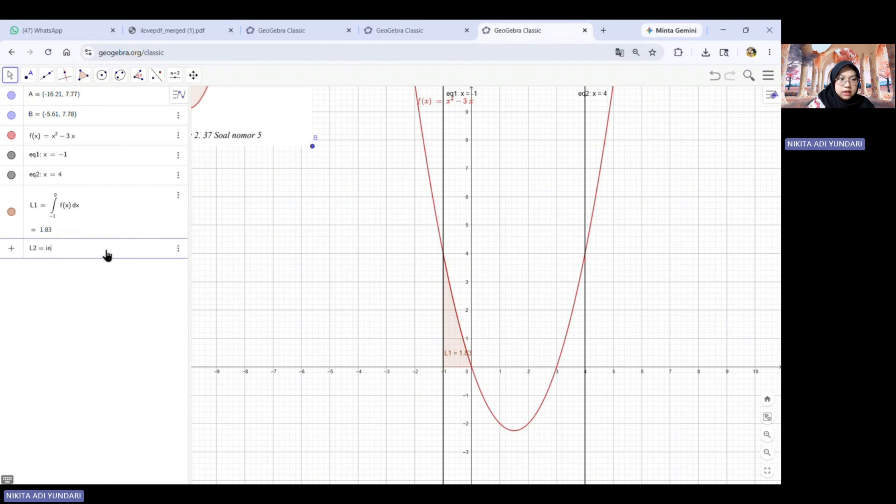
type("teg")
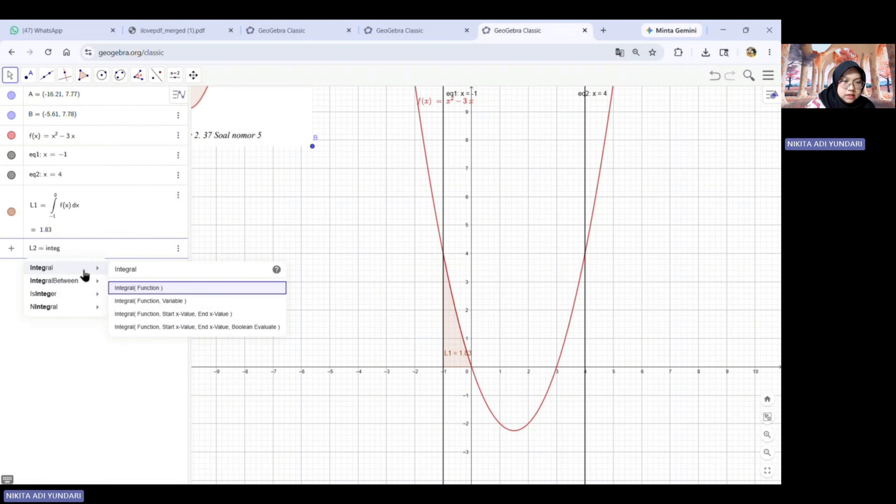
mouse_move(97, 271)
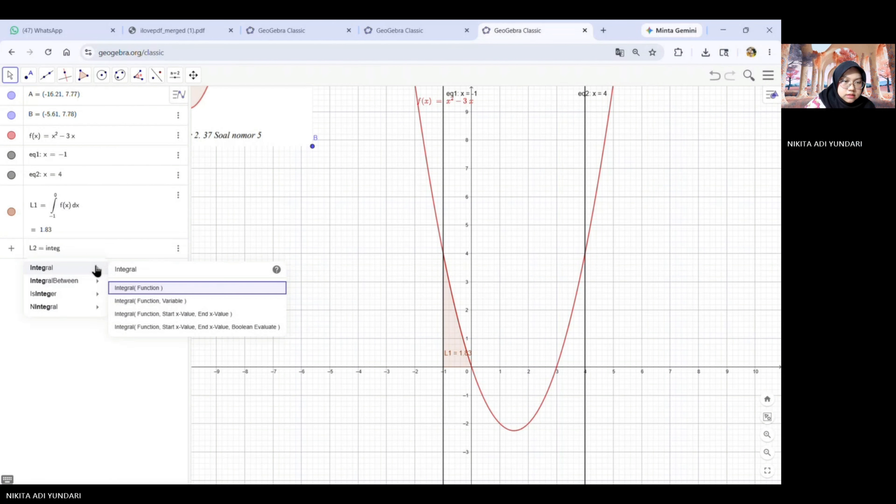
left_click(155, 314)
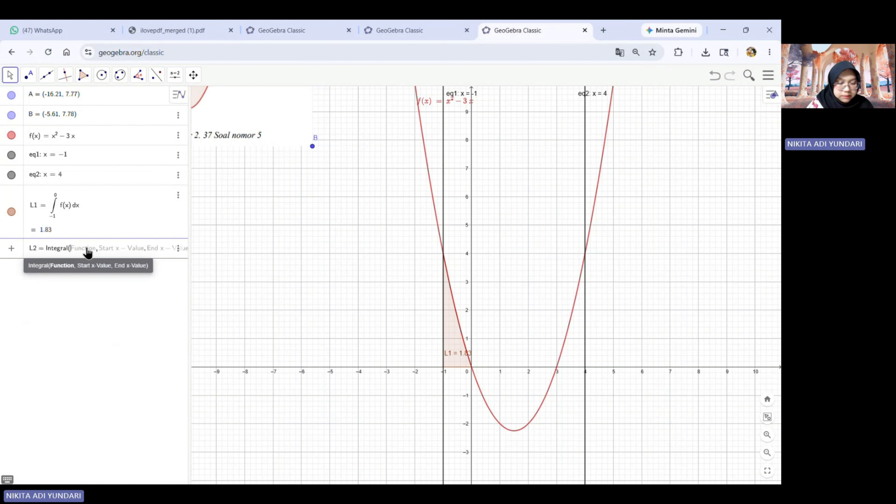
type("f,(x),")
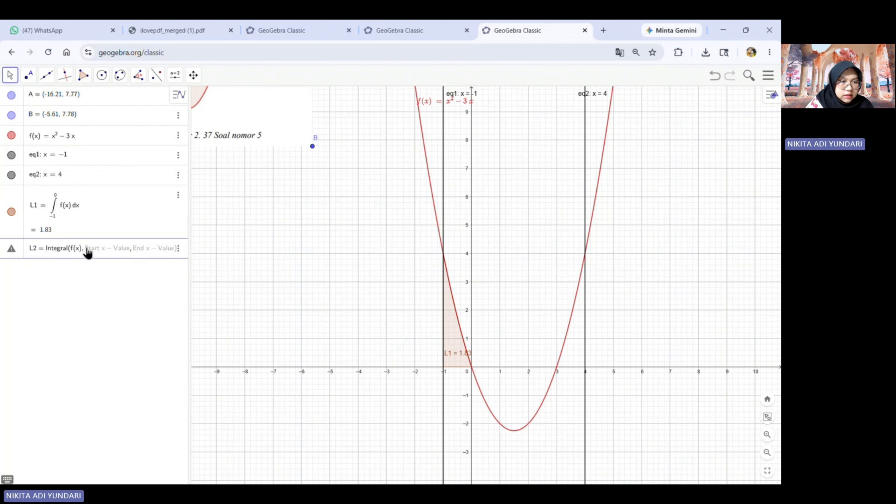
left_click(88, 249)
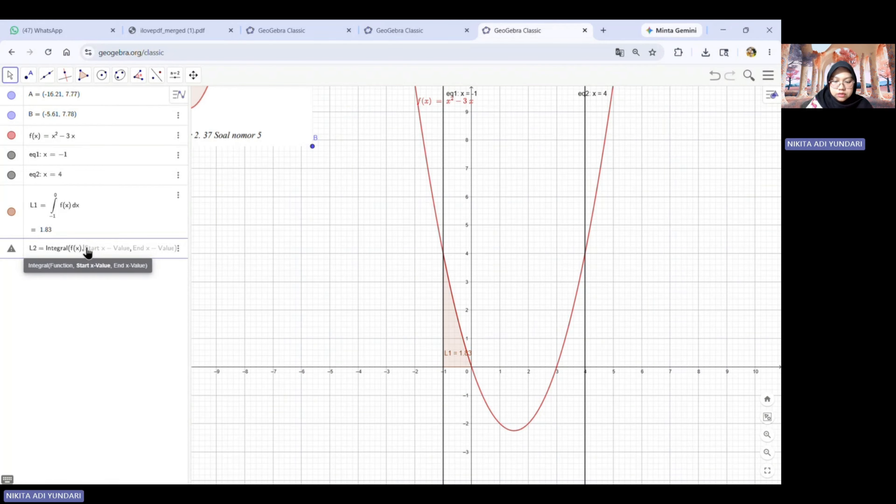
type("0, ")
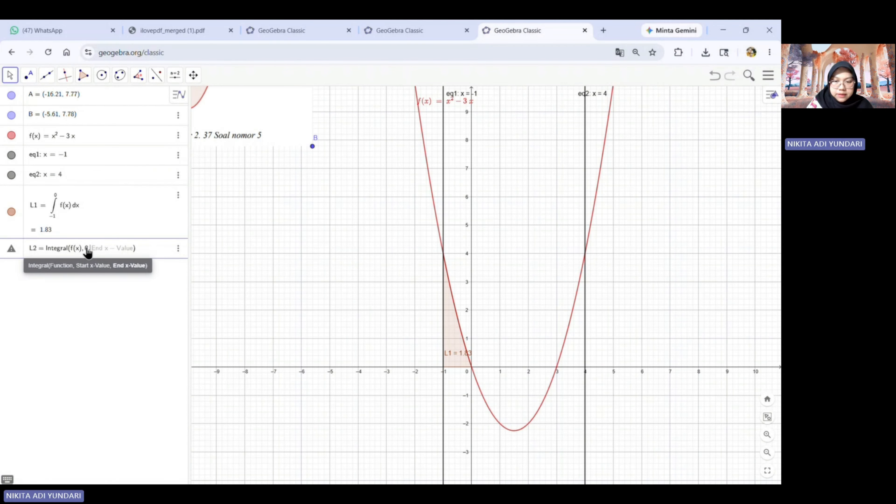
type("3")
key("Return")
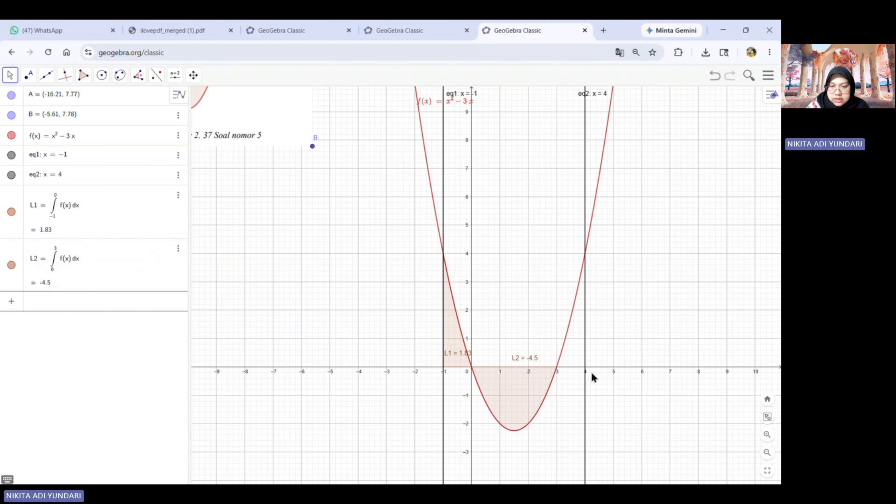
mouse_move(525, 362)
left_mouse_down()
mouse_move(507, 364)
mouse_move(509, 406)
left_mouse_up()
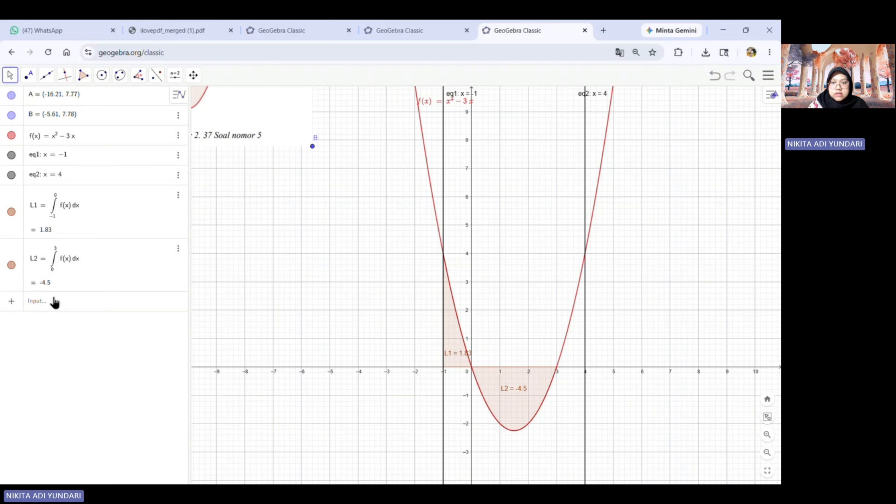
- Define L2' as the absolute value of L2, |L2|
left_click(62, 306)
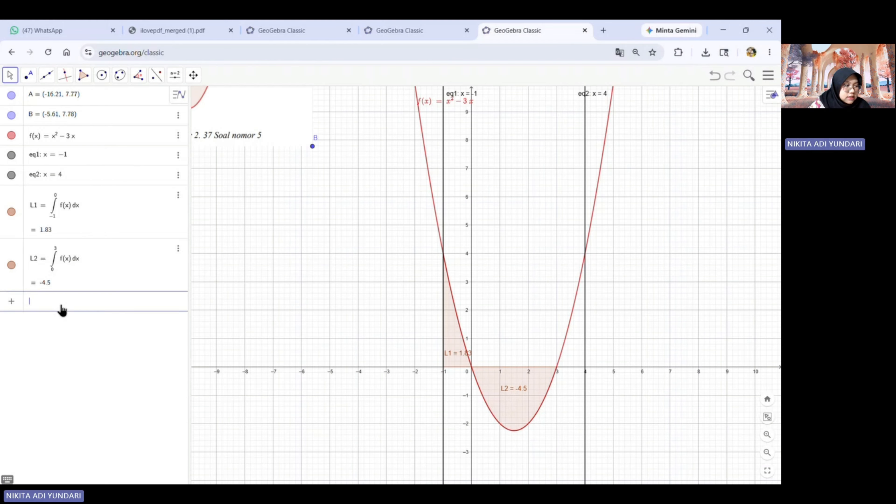
type("L")
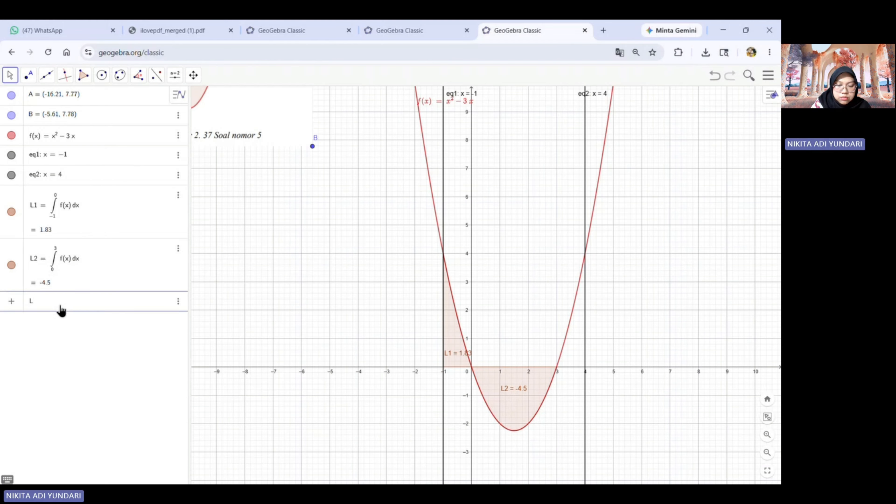
type("2")
type("^")
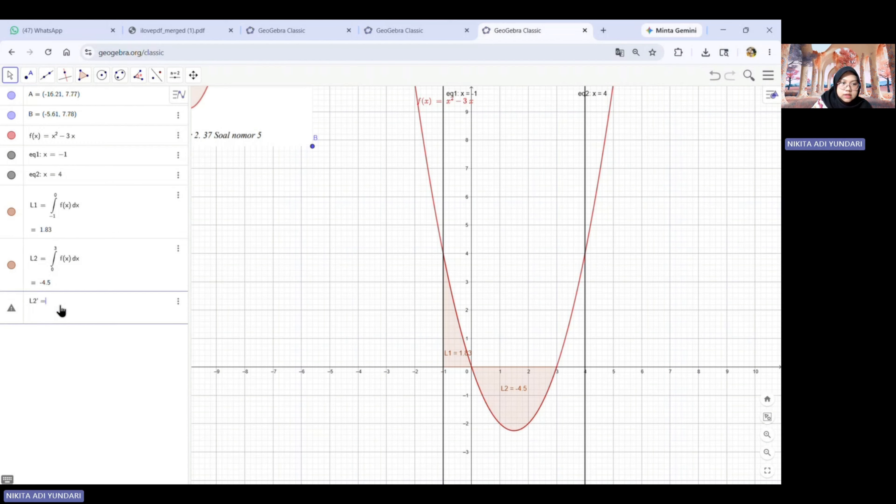
type("=|")
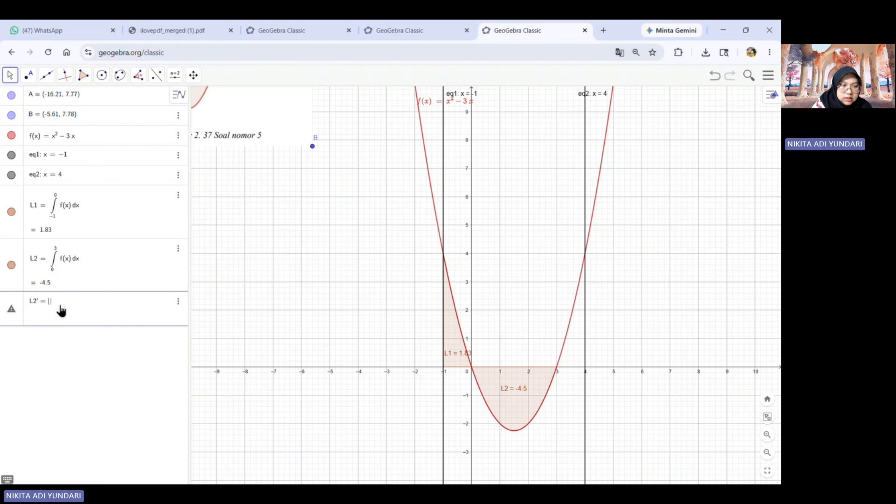
type("L2")
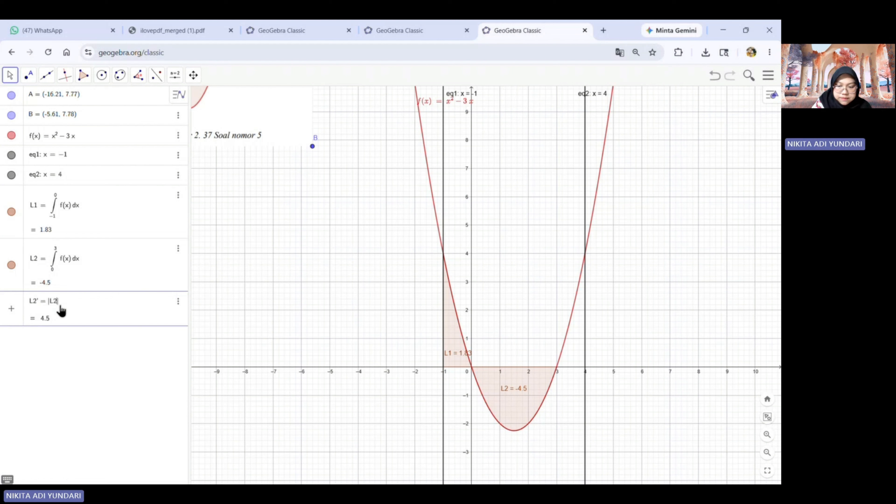
key("Return")
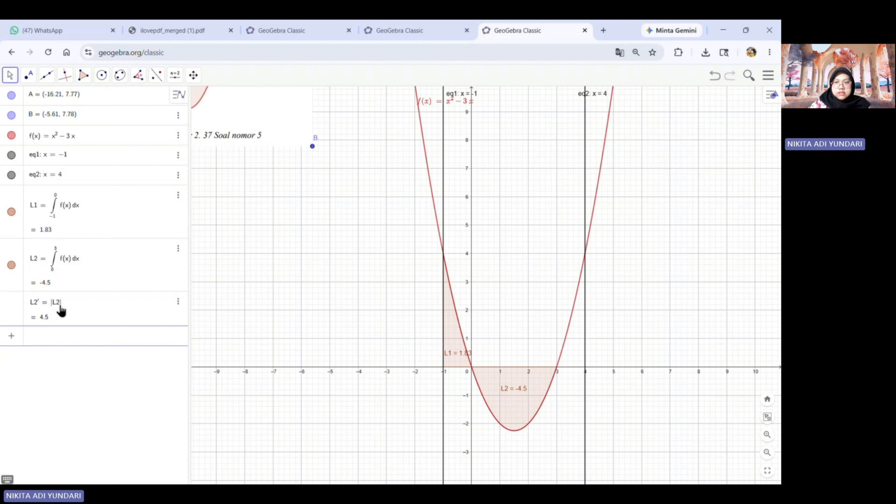
left_click(520, 394)
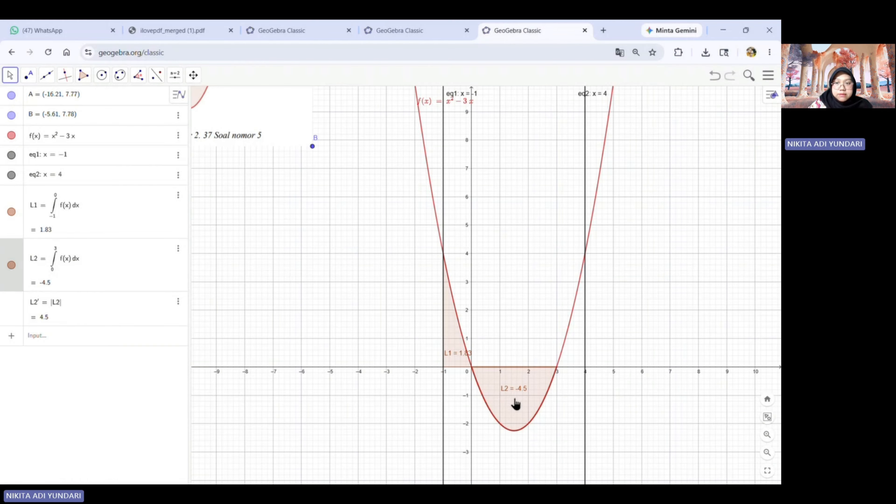
- Define L3 as the integral of f(x) from 3 to 4
left_click(78, 344)
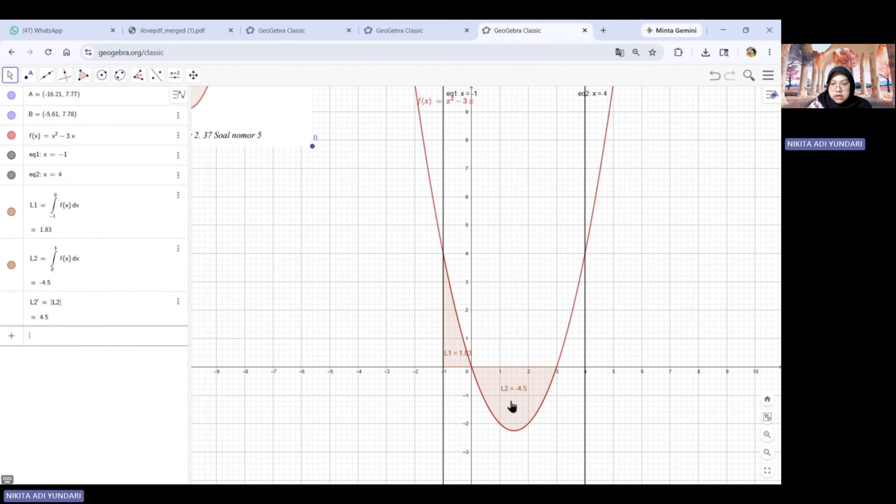
left_click_drag(525, 317, 442, 330)
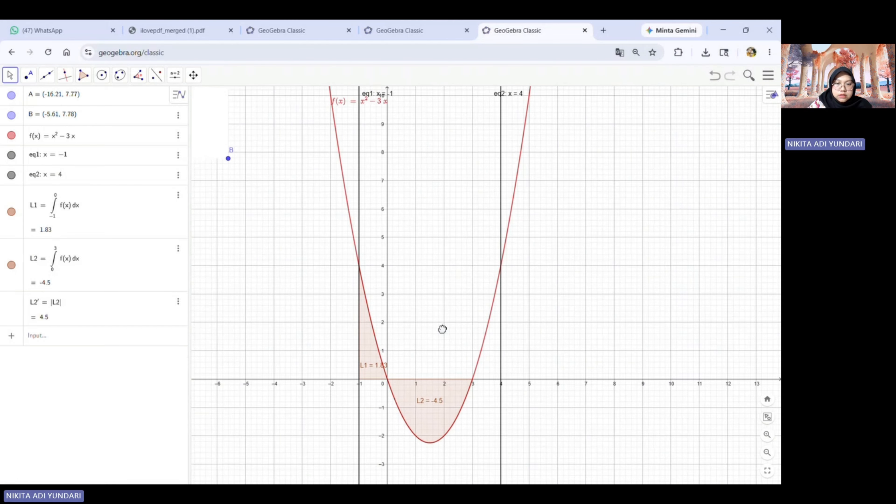
left_click(62, 341)
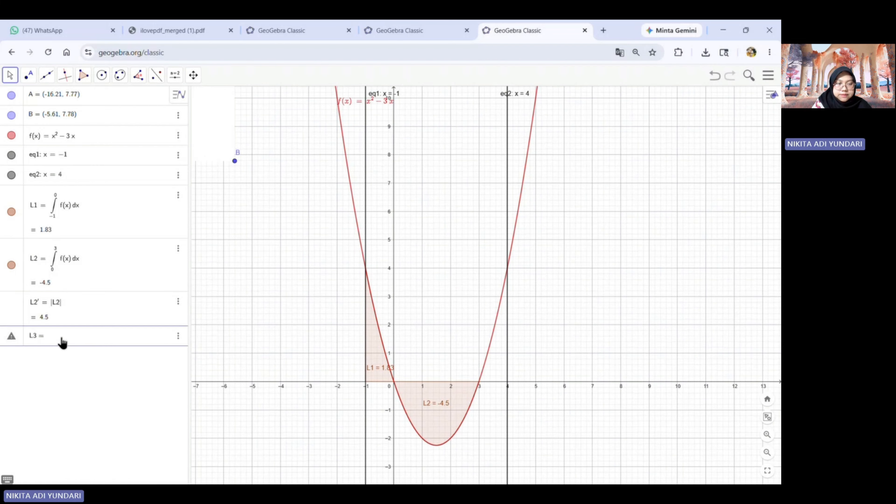
type("L3 = integ")
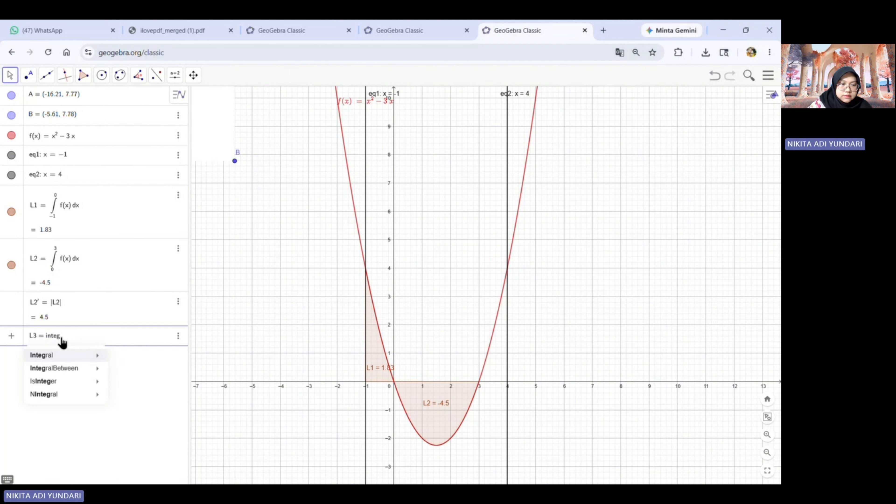
mouse_move(93, 355)
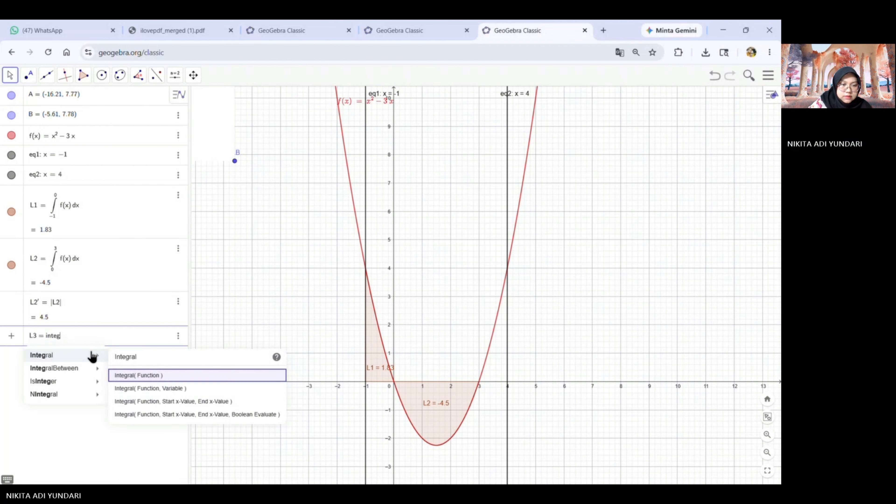
left_click(184, 405)
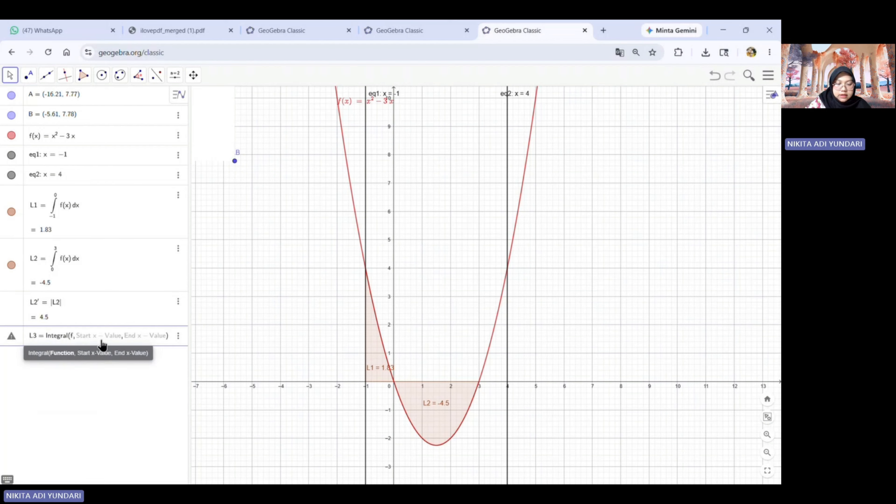
type("(x),")
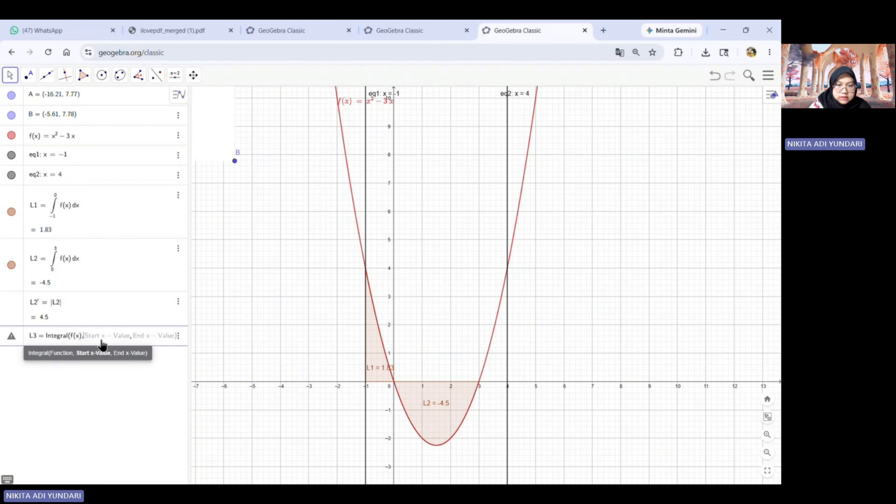
type("3, ")
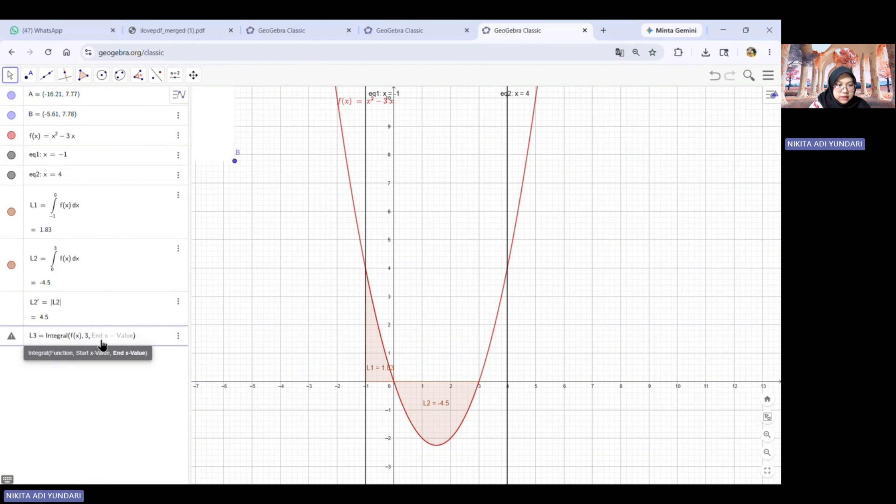
type("4")
key("Return")
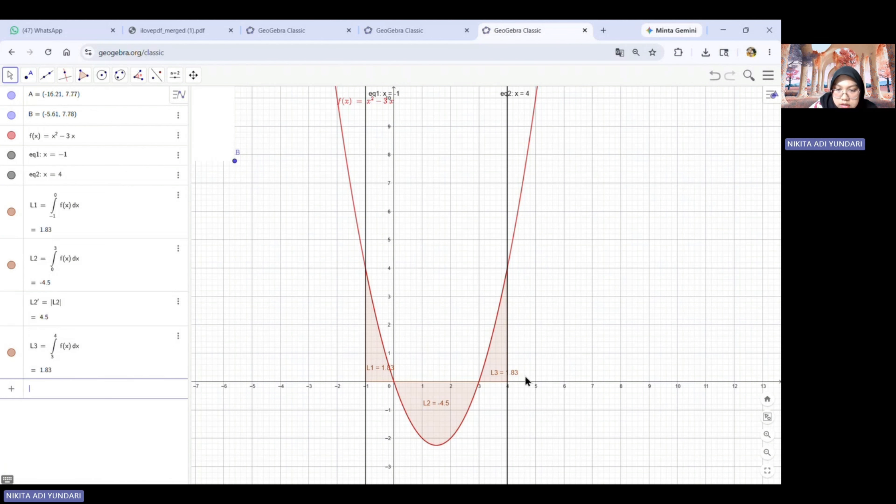
- Reposition the L3 and L1 labels so they sit closer inside their shaded regions above the x-axis
left_click(514, 374)
left_click_drag(514, 374, 504, 374)
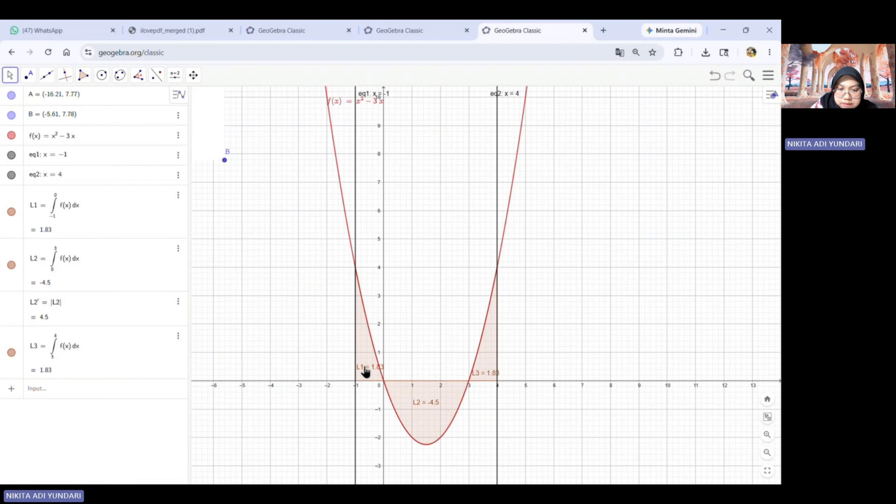
left_click(367, 375)
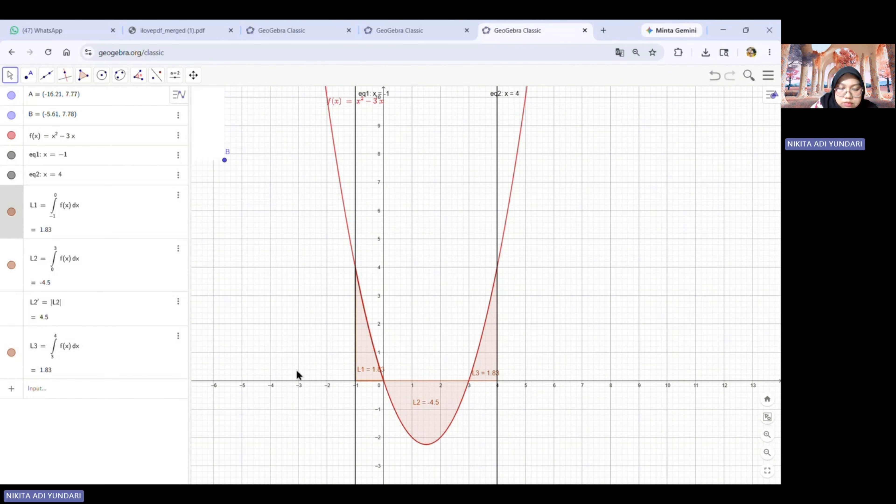
- Define the total area L as the sum L1 + L2' + L3
scroll(385, 330, "down", 3)
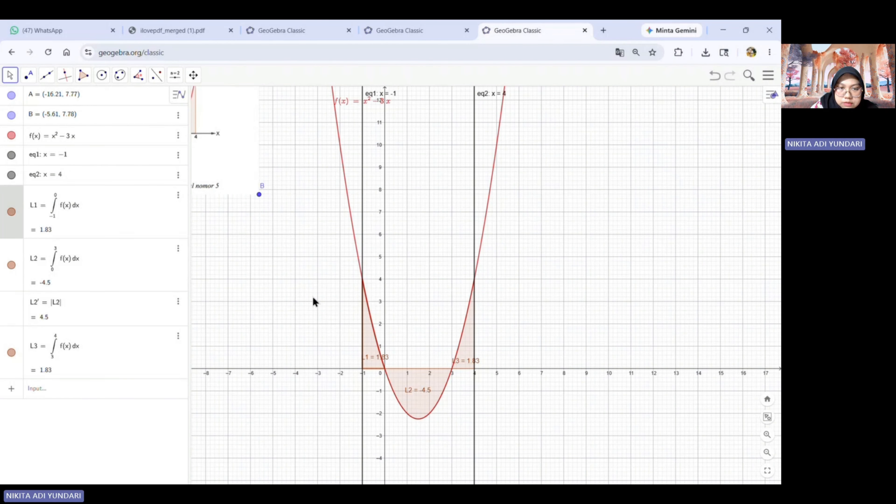
left_click_drag(313, 298, 432, 315)
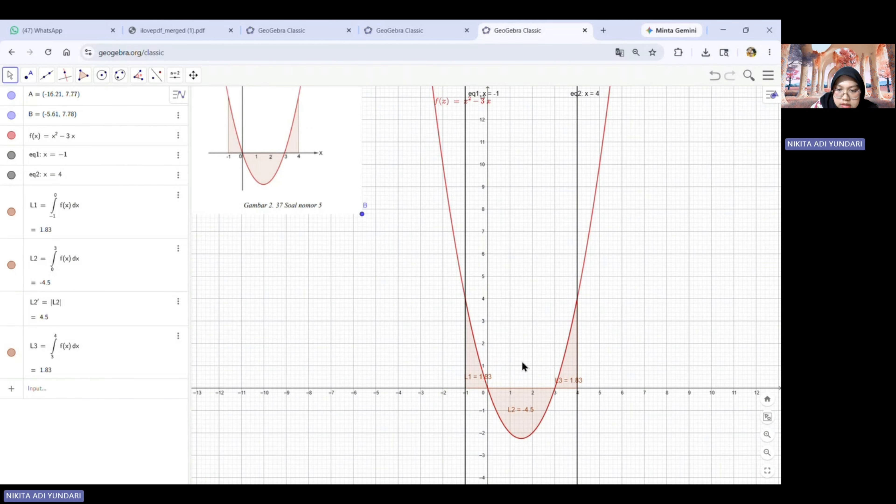
scroll(503, 350, "up", 2)
left_click_drag(501, 341, 463, 301)
left_click(102, 392)
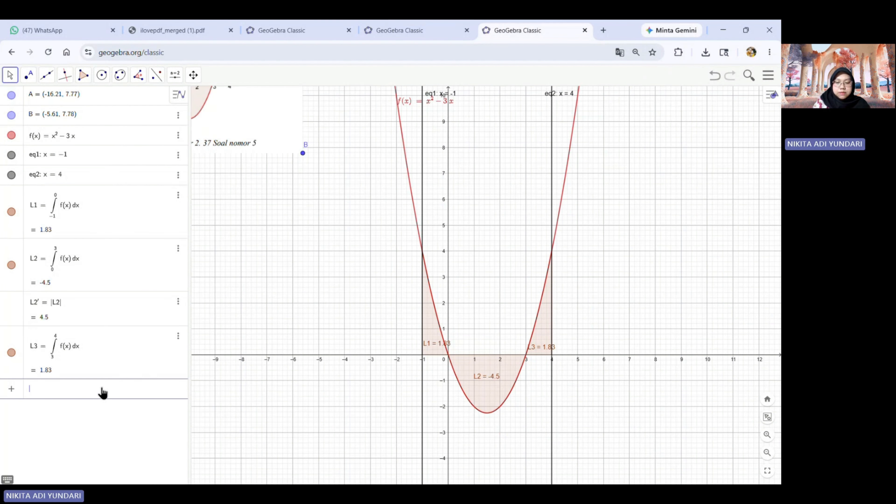
type("L")
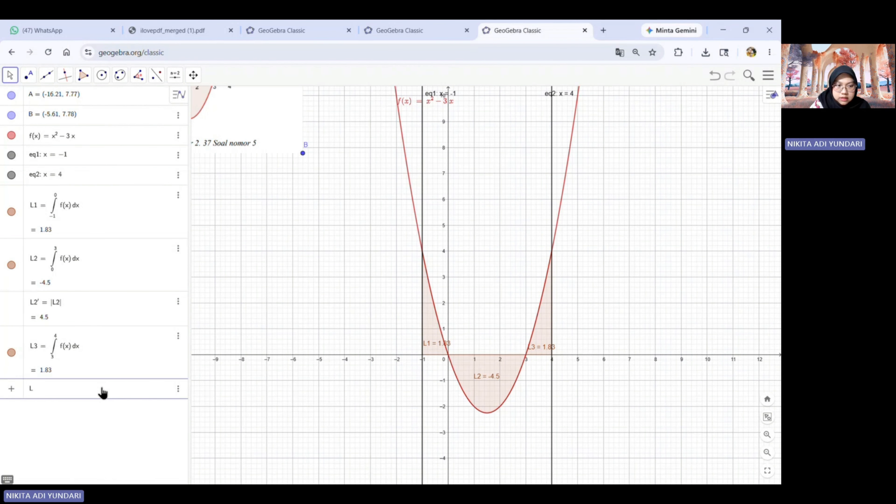
type(" = L1 + ")
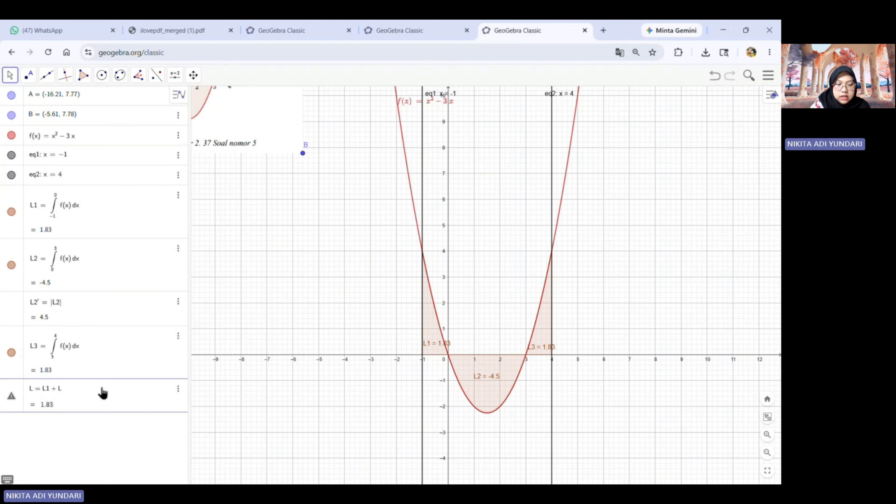
type("L2'")
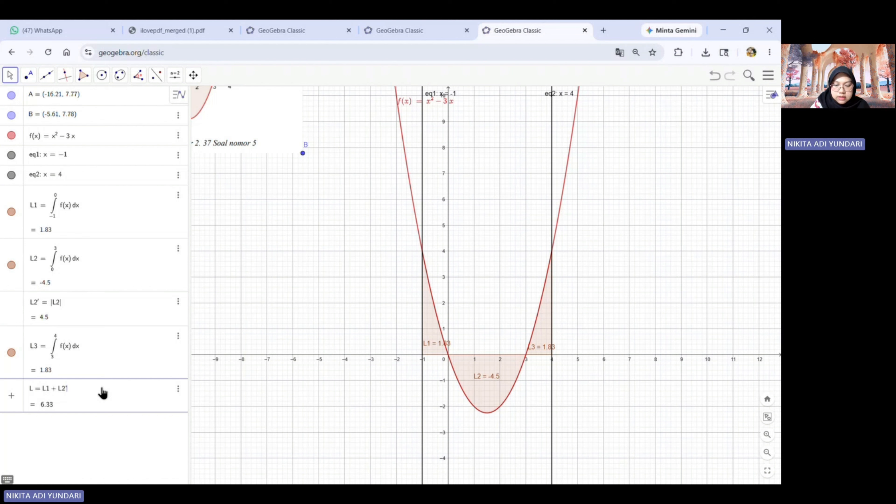
type(" +")
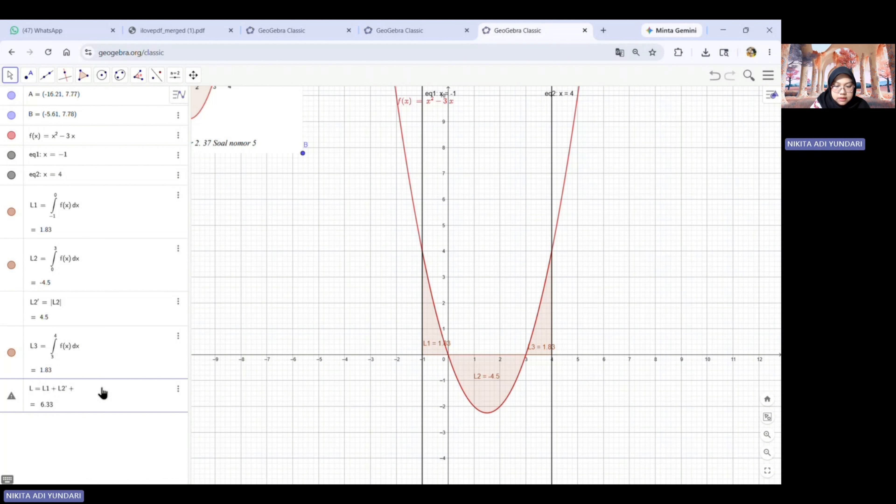
type(" L3")
key("Return")
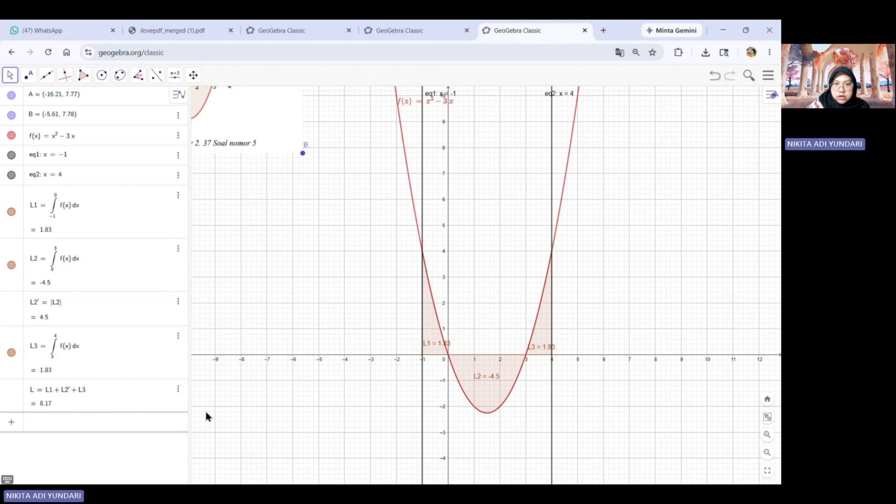
left_click_drag(319, 313, 265, 256)
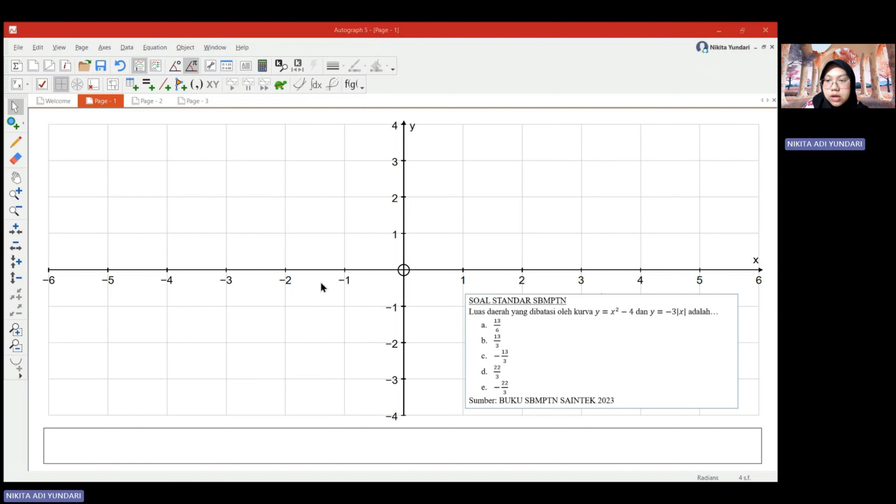
- Switch to Autograph and plot the equation y=x^2-4 on Page 1
left_click(151, 49)
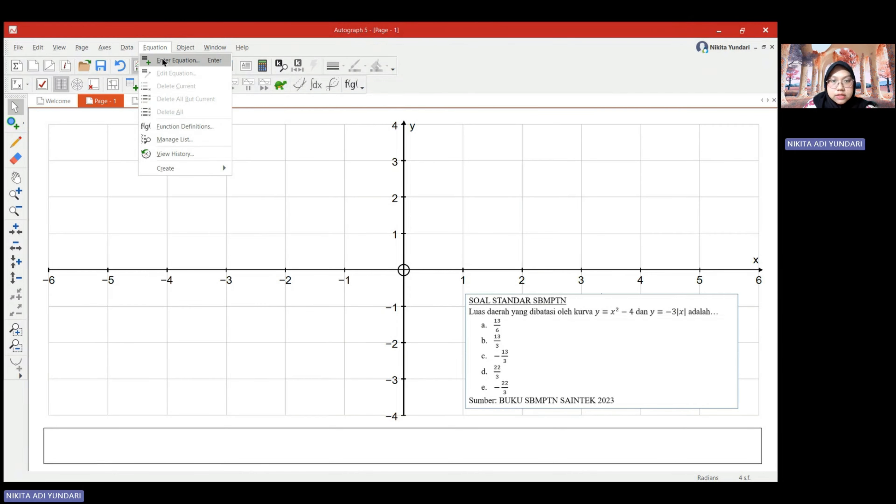
left_click(162, 61)
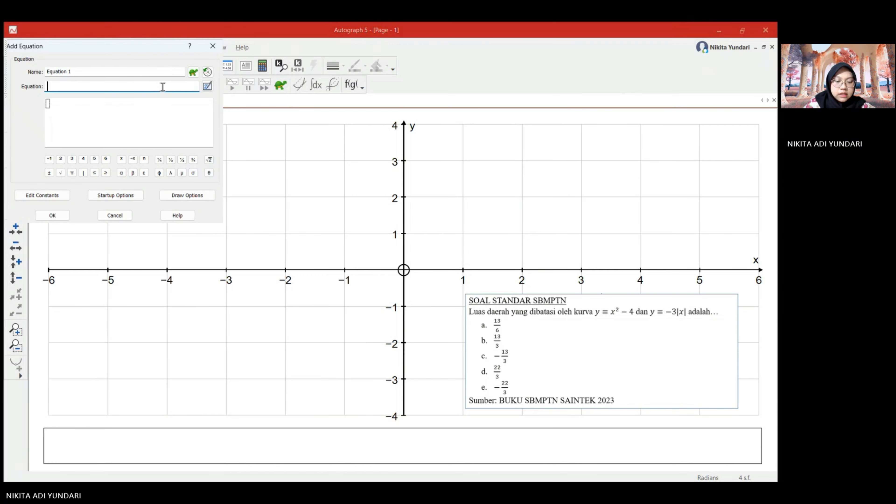
type("y=")
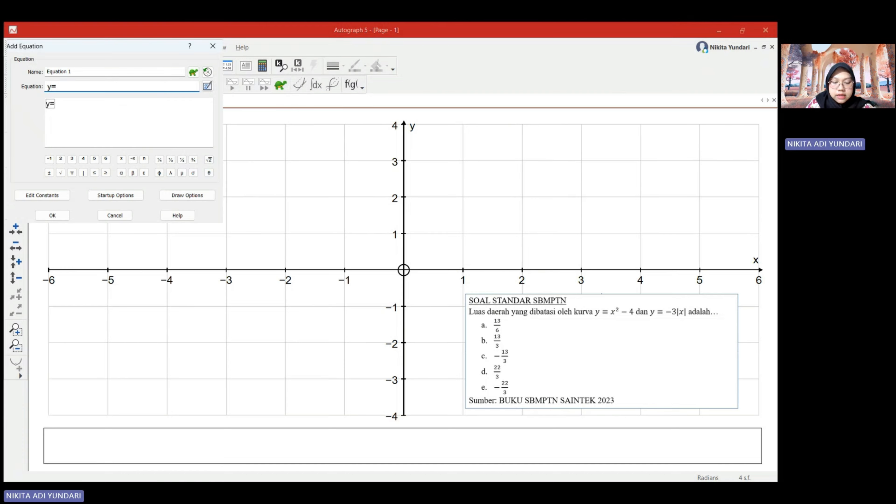
type("x^2")
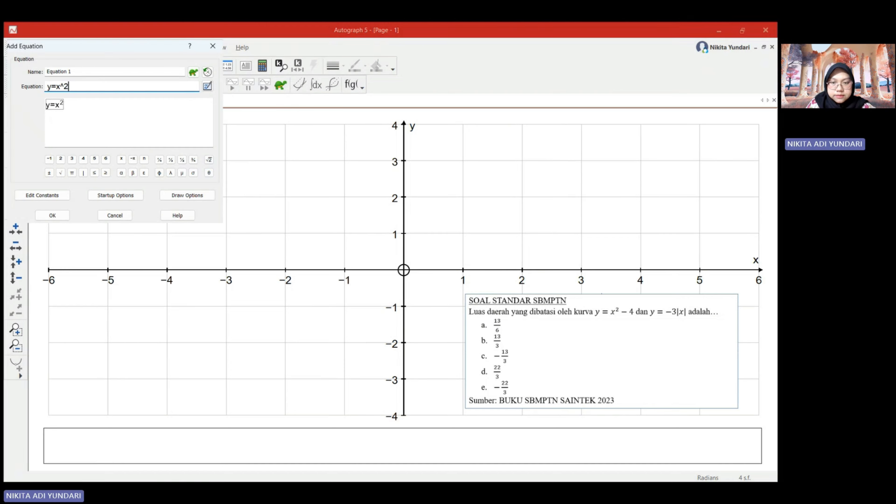
type("-4")
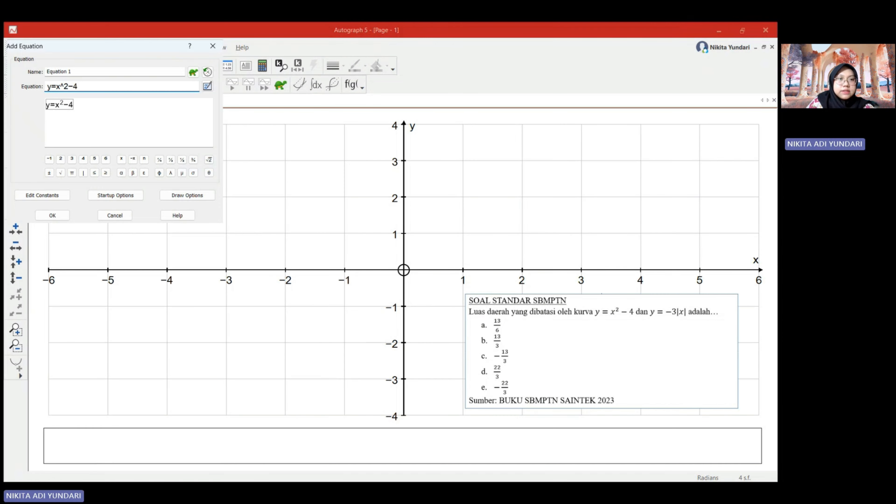
key("Return")
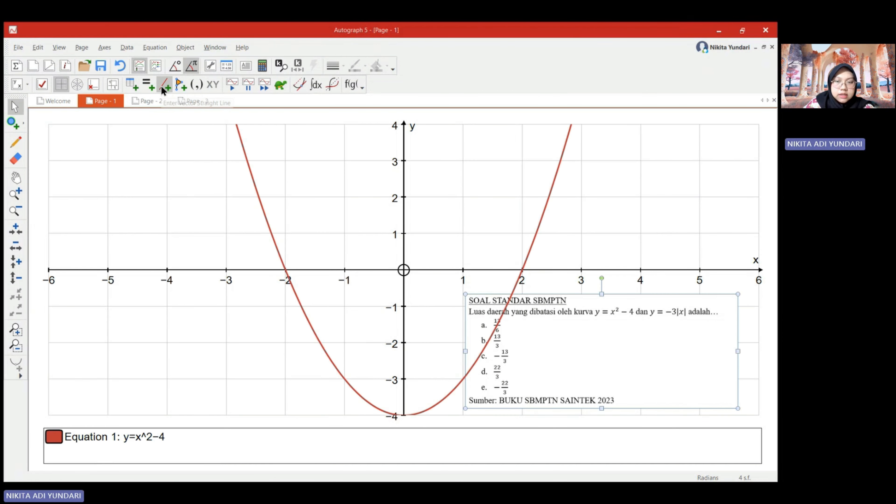
- Add the equation y=-3|x| to the same graph page
left_click(155, 47)
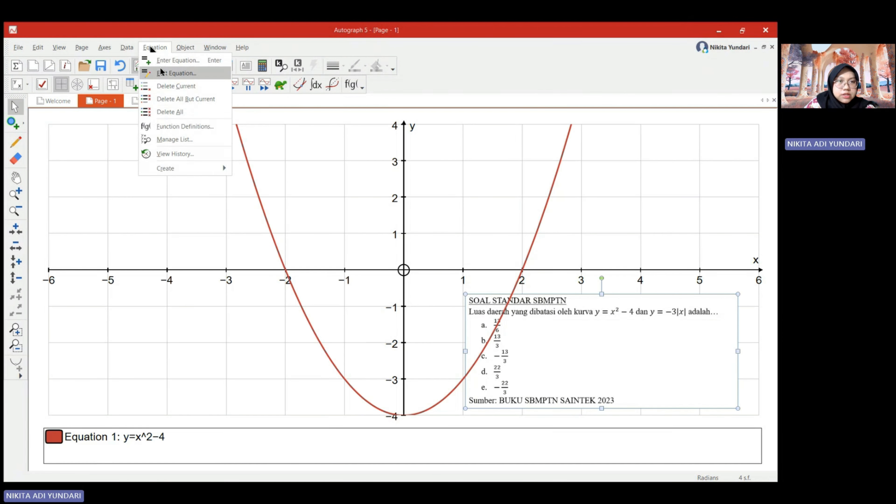
left_click(161, 71)
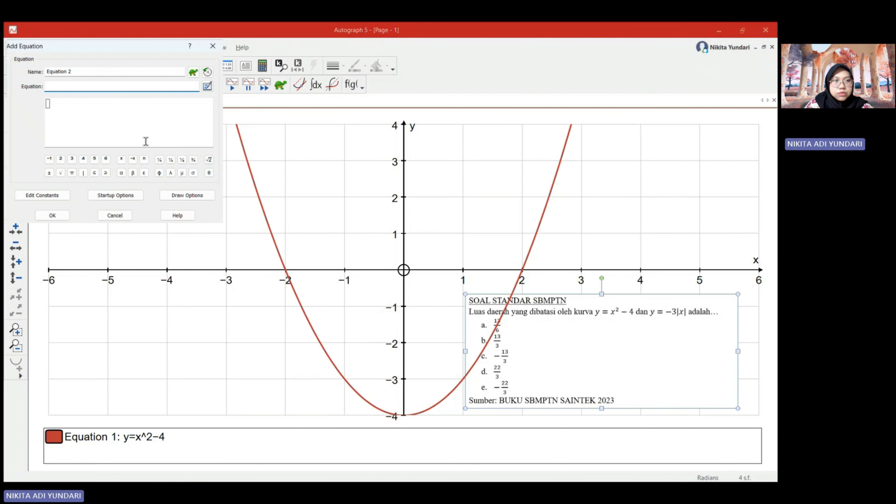
type("y=-3")
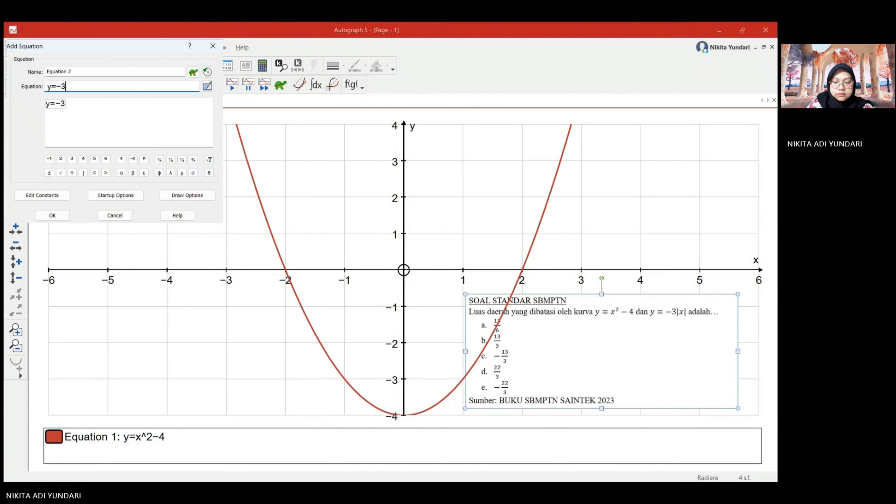
type("|x|")
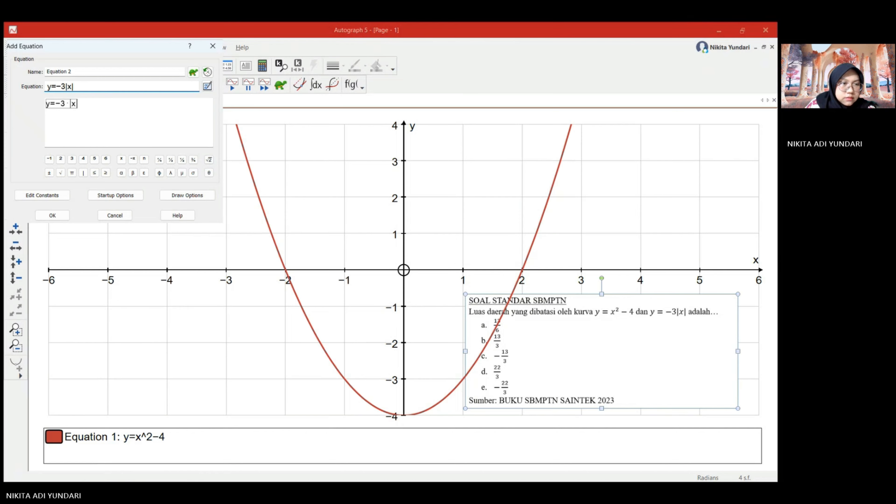
left_click(53, 215)
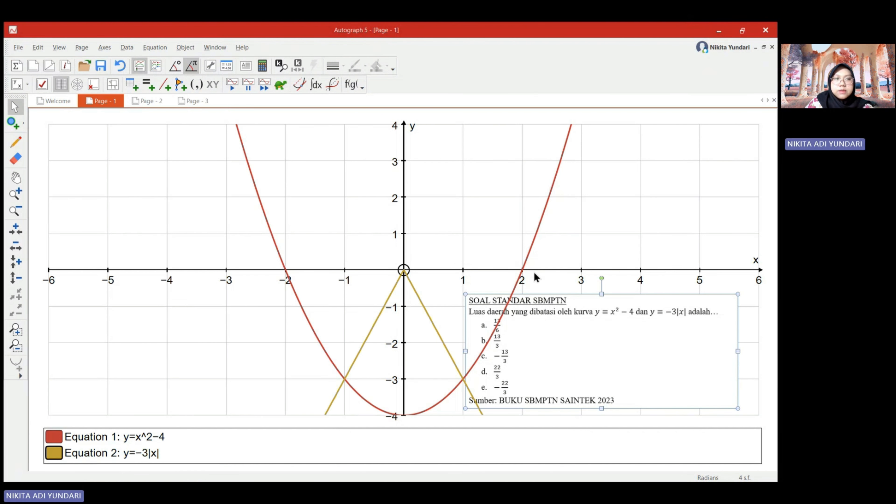
- Shrink the SBMPTN question image and place it below the x-axis, clear of both curves, then deselect it
left_click(16, 177)
left_click_drag(190, 231, 158, 172)
left_click(14, 106)
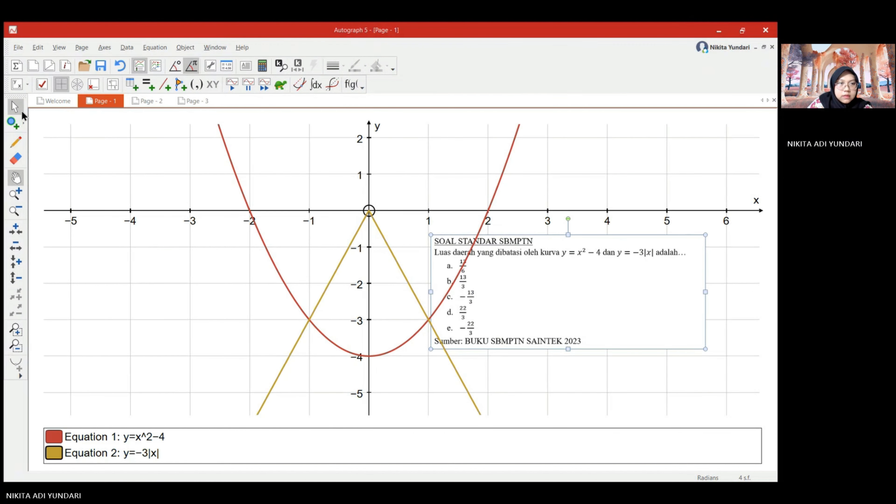
left_click(536, 283)
left_click_drag(431, 235, 539, 259)
left_click_drag(594, 306, 607, 318)
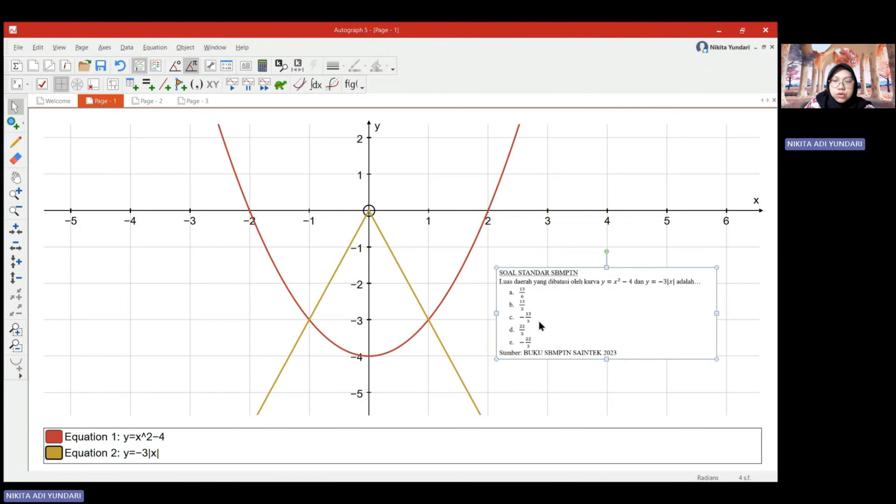
left_click(573, 265)
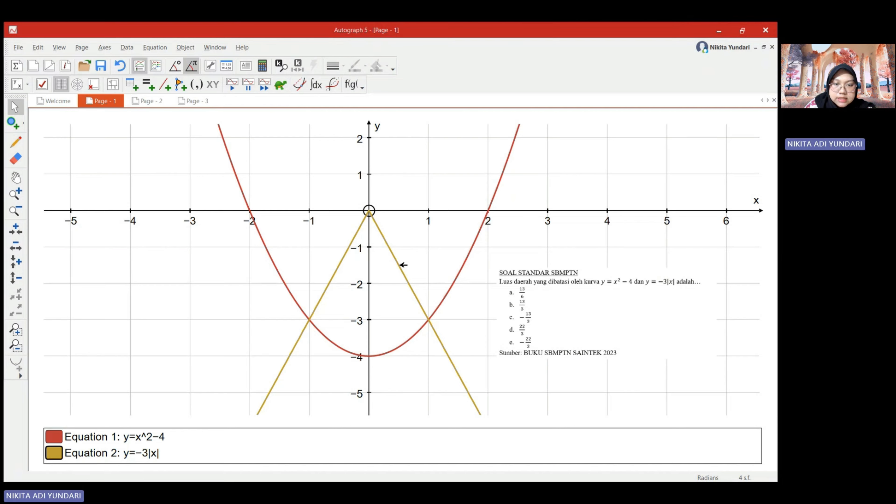
- Select the y=-3|x| curve together with y=x^2-4 and open the area settings for the region between them
left_click(403, 264)
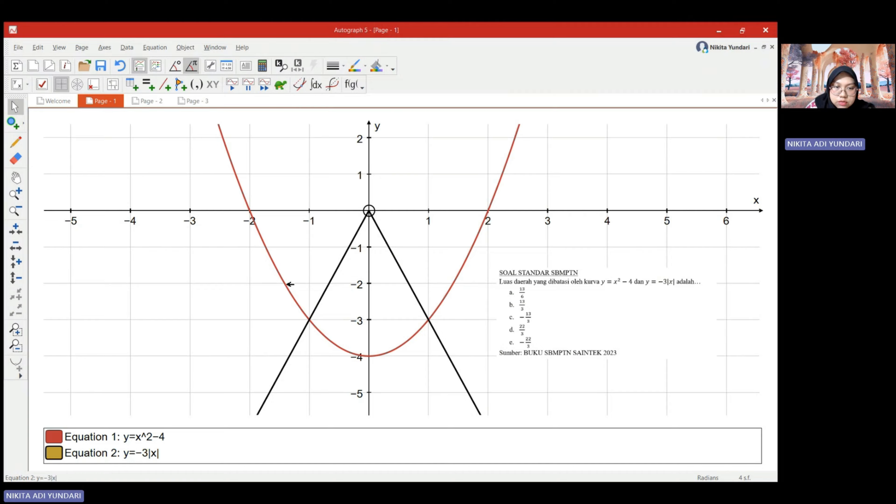
left_click(288, 285, "shift")
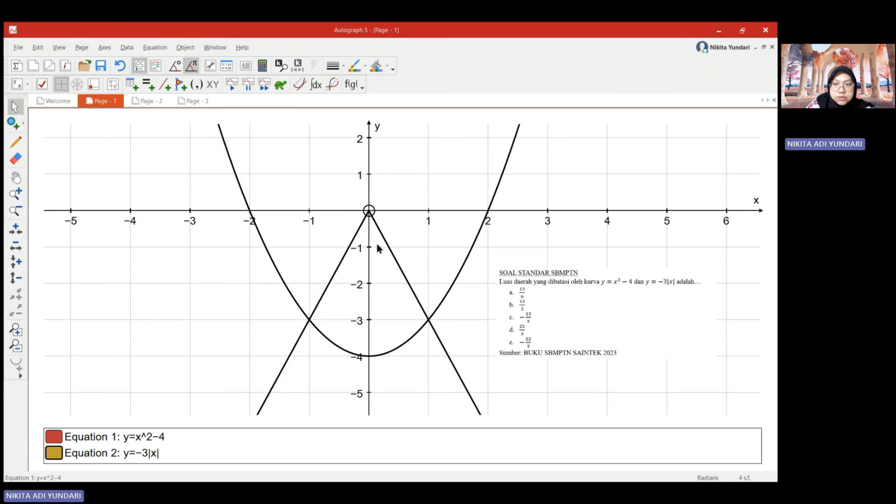
right_click(229, 259)
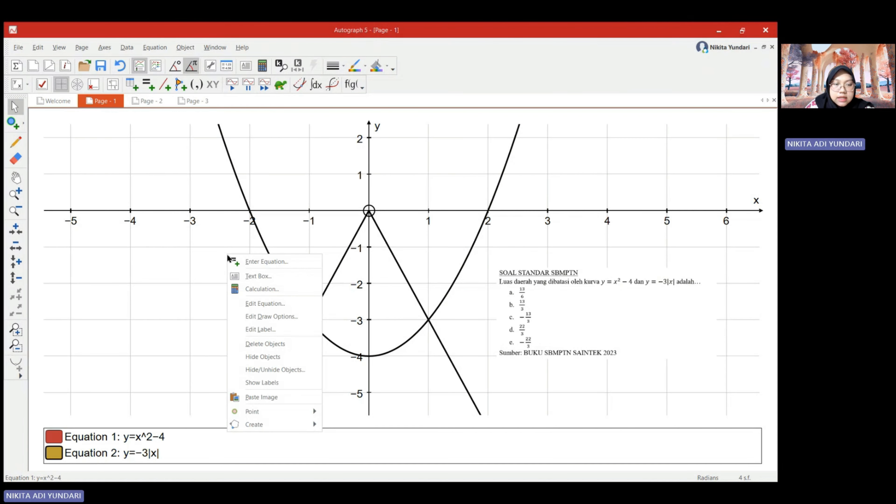
mouse_move(271, 428)
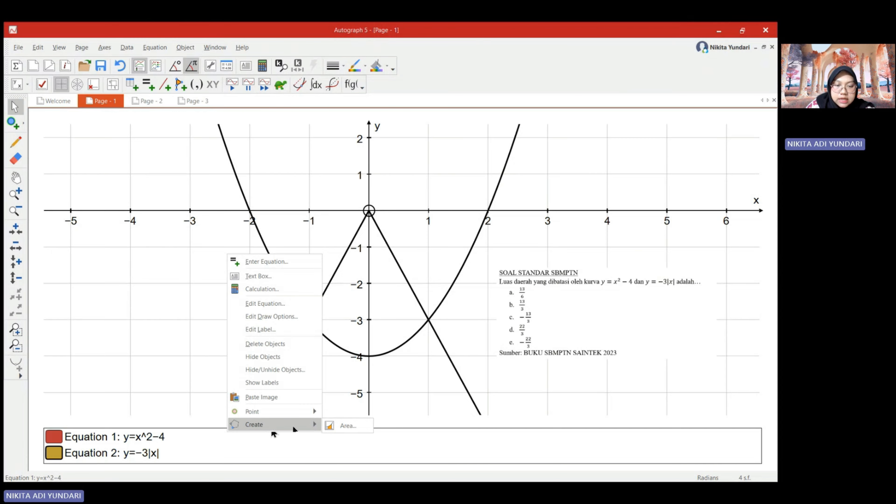
left_click(344, 426)
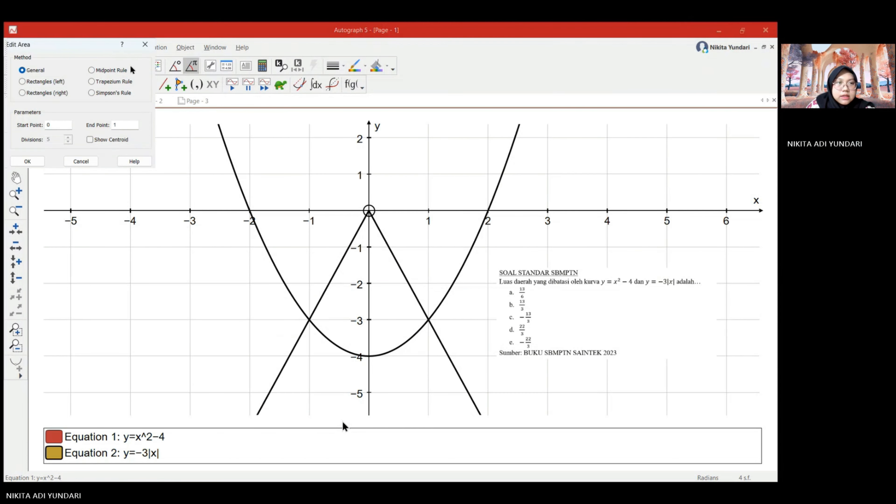
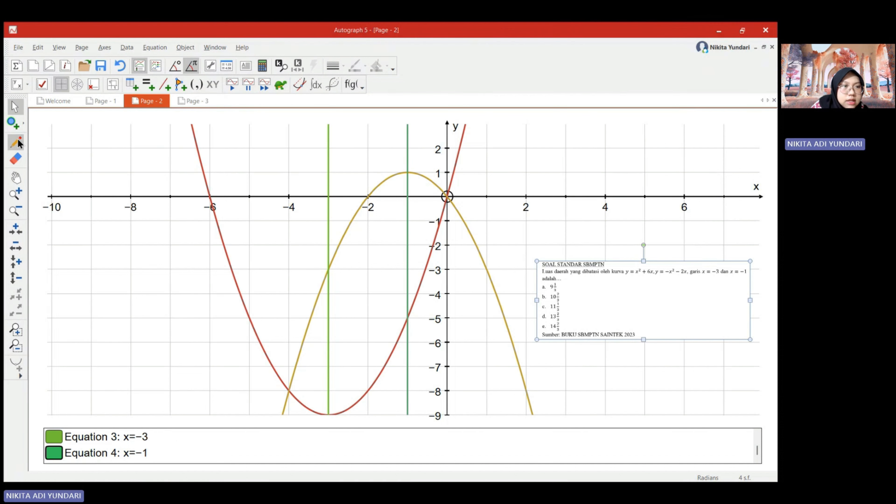
- Select the curves y=-x^2-2x and y=x^2+6x together and open the area settings for the region between them
left_click(16, 177)
left_click_drag(96, 245, 100, 223)
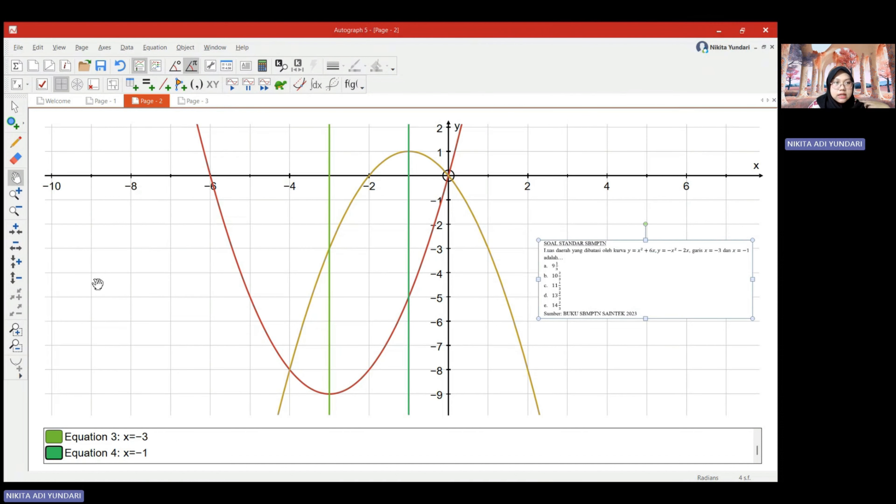
left_click(14, 106)
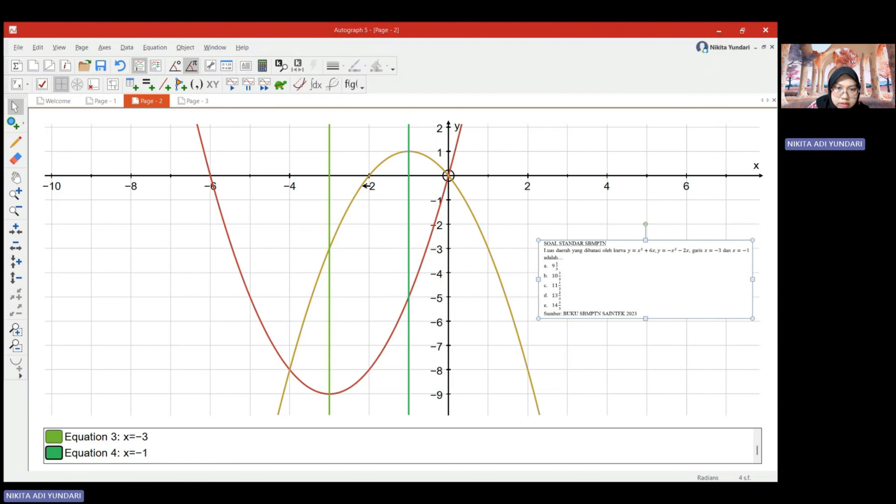
left_click(365, 185)
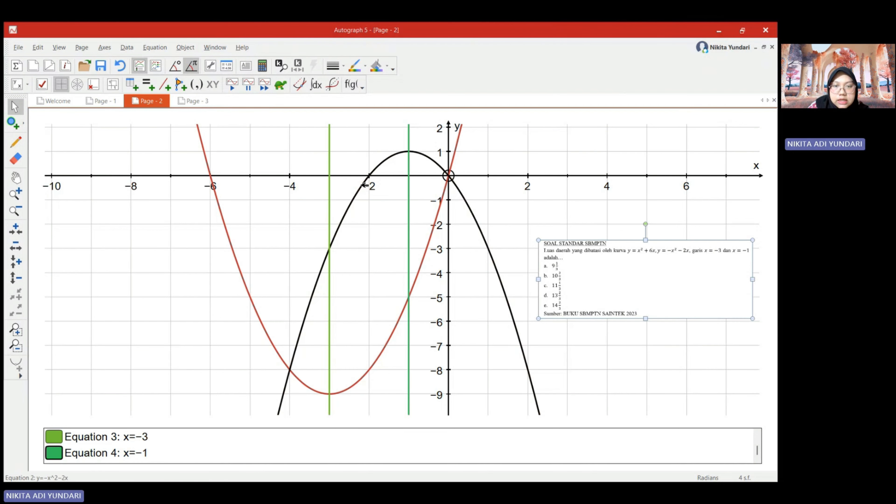
left_click(400, 321, "shift")
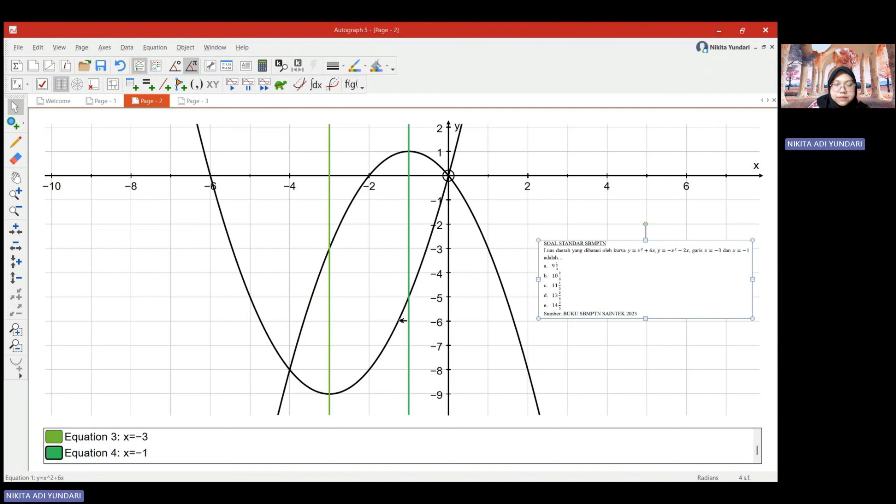
right_click(208, 255)
mouse_move(235, 430)
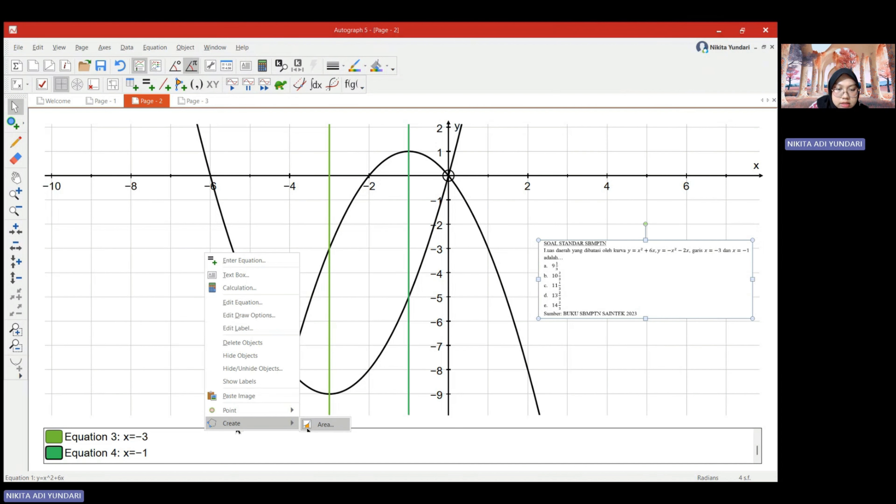
left_click(307, 426)
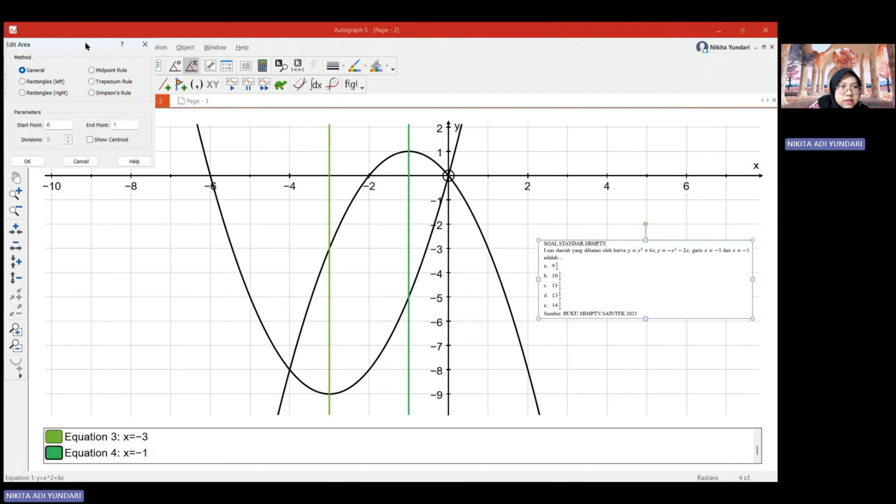
- Create the area between the two curves from start point -3 to end point -1, then deselect everything
left_click_drag(86, 46, 126, 184)
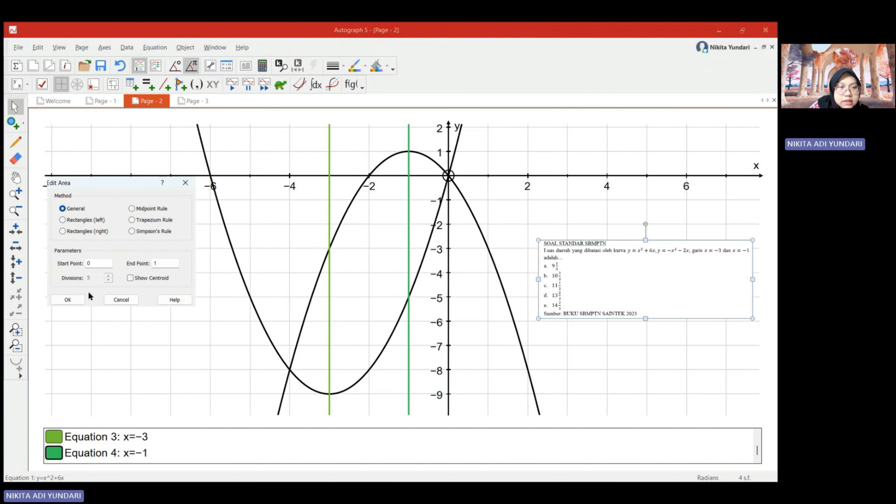
left_click(100, 263)
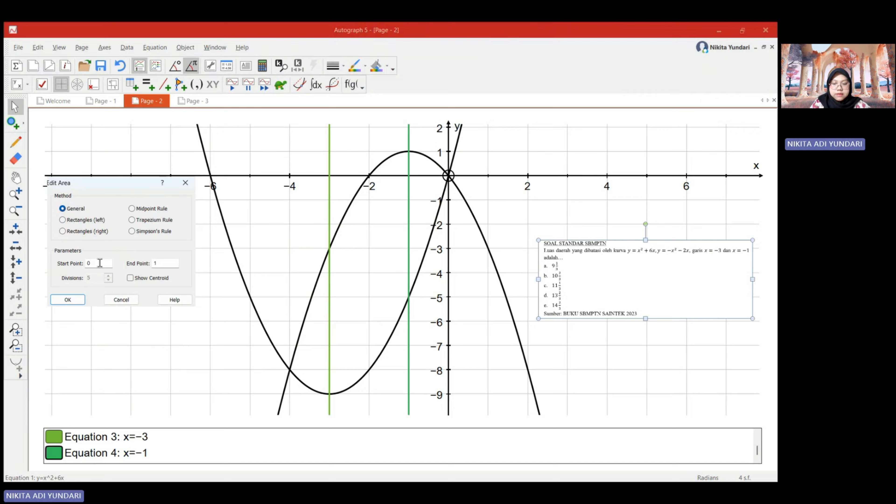
type("-3")
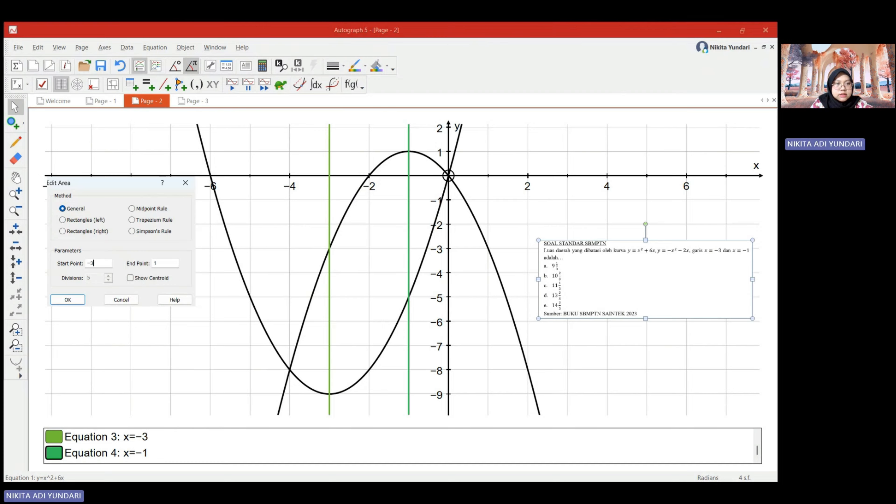
left_click(171, 265)
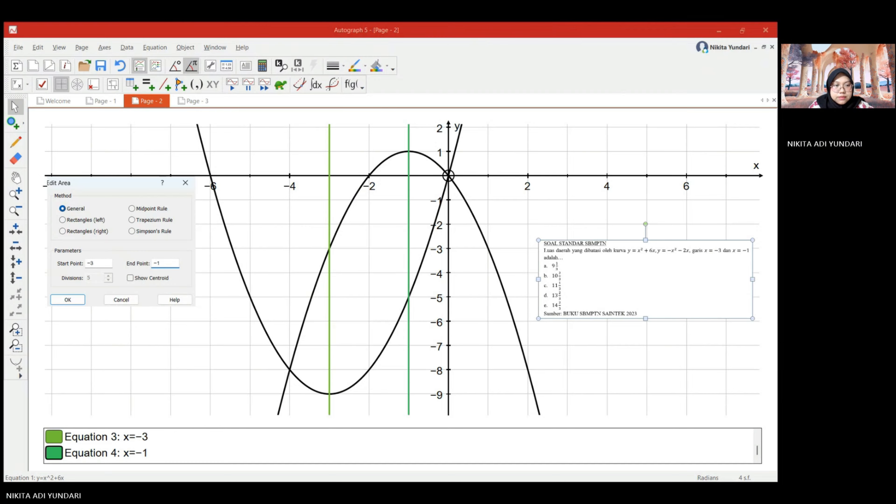
left_click(69, 301)
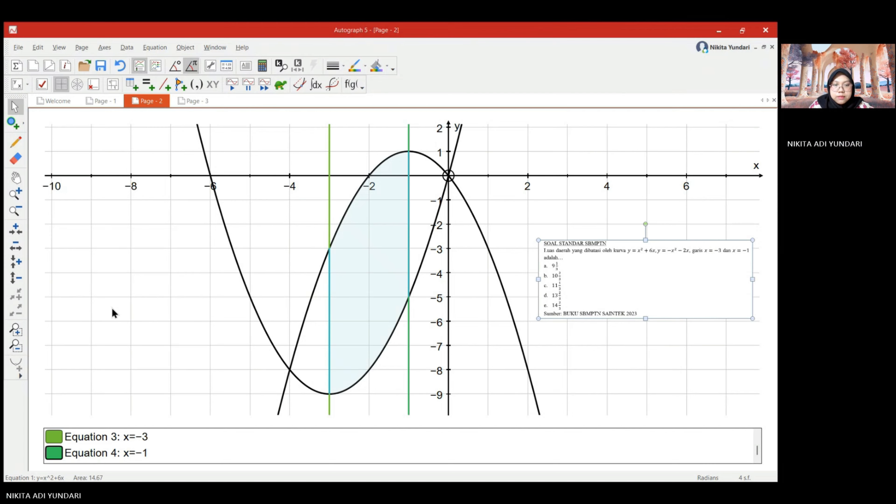
left_click(182, 296)
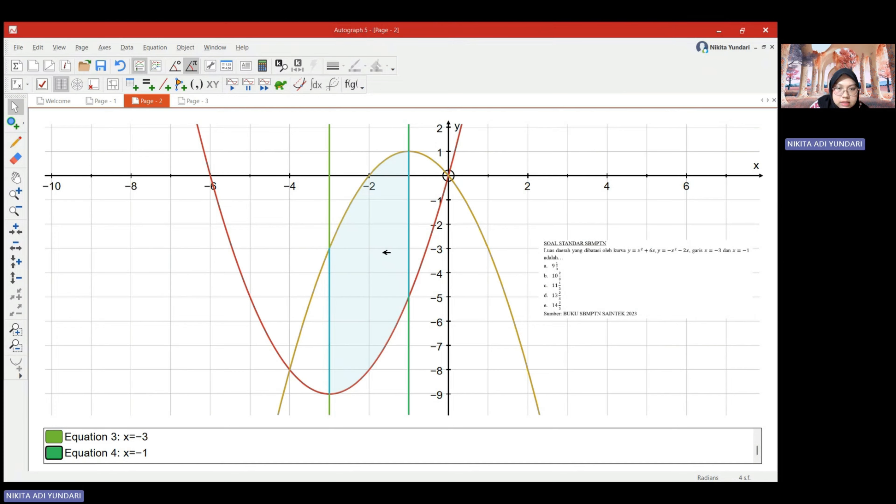
- Select the shaded region, show its area in the status box, and move the box onto the graph
left_click(386, 252)
double_click(19, 479)
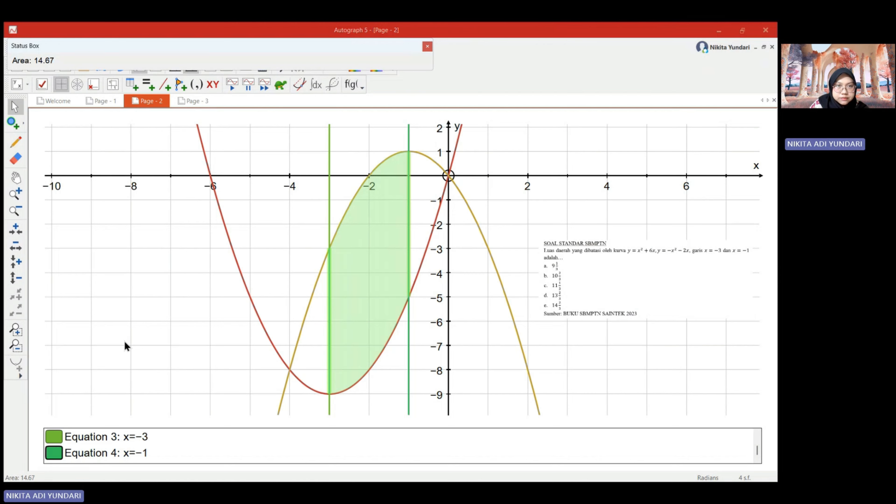
left_click_drag(79, 56, 321, 253)
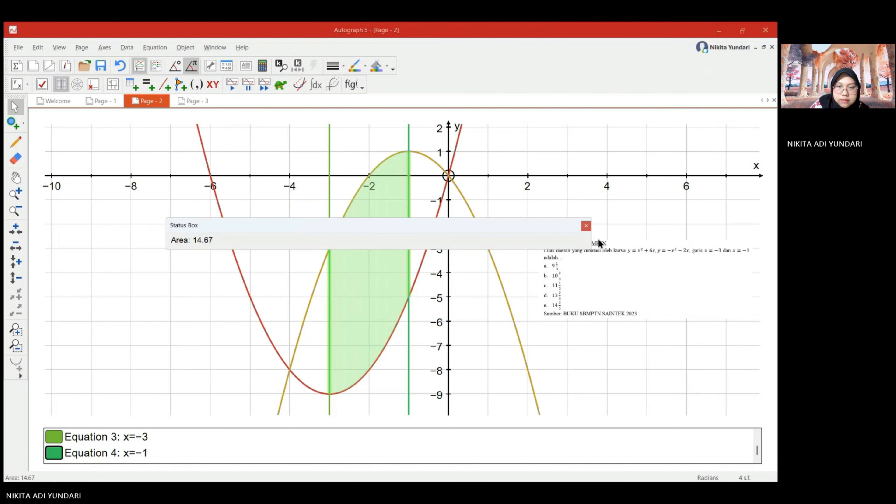
mouse_move(592, 239)
left_mouse_down()
mouse_move(260, 239)
mouse_move(376, 277)
left_mouse_up()
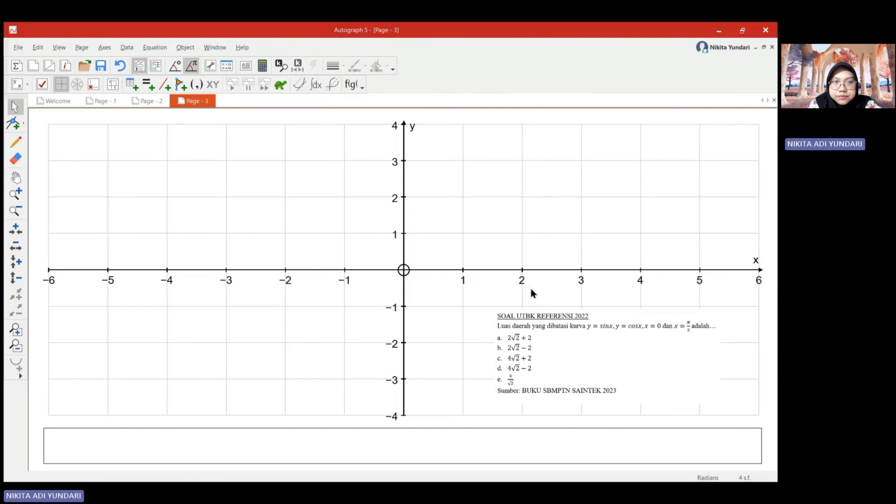
- Turn off automatic number and pip spacing for both the x-axis and the y-axis on Page 3
left_click(211, 66)
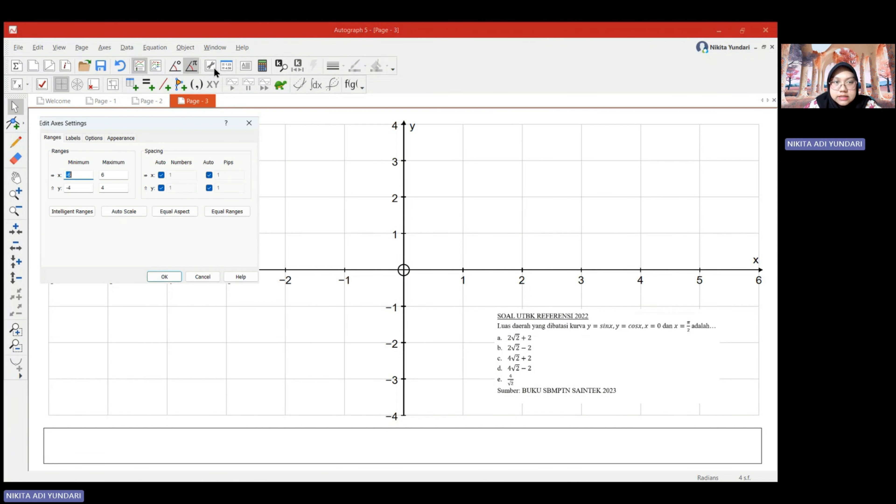
left_click(161, 175)
left_click(161, 188)
left_click(210, 175)
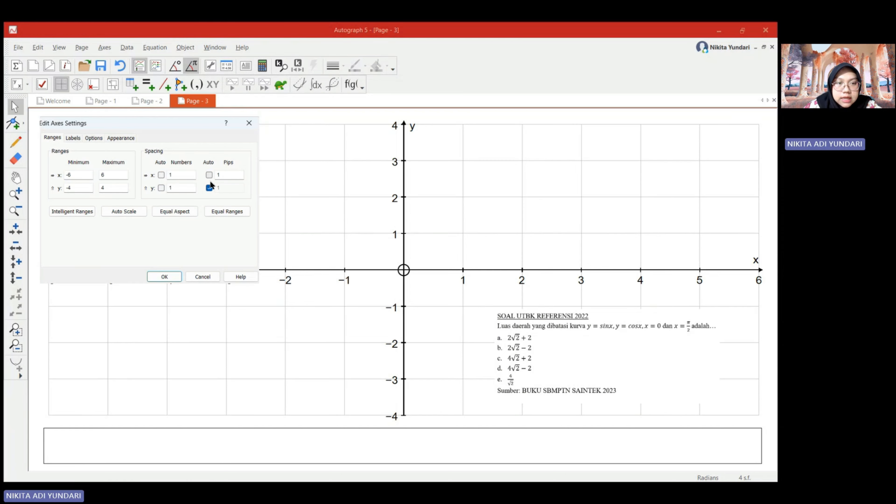
left_click(209, 188)
- Set both the number spacing and the pip spacing of the x-axis to π/4
left_click(181, 174)
key("BackSpace")
type("π/4")
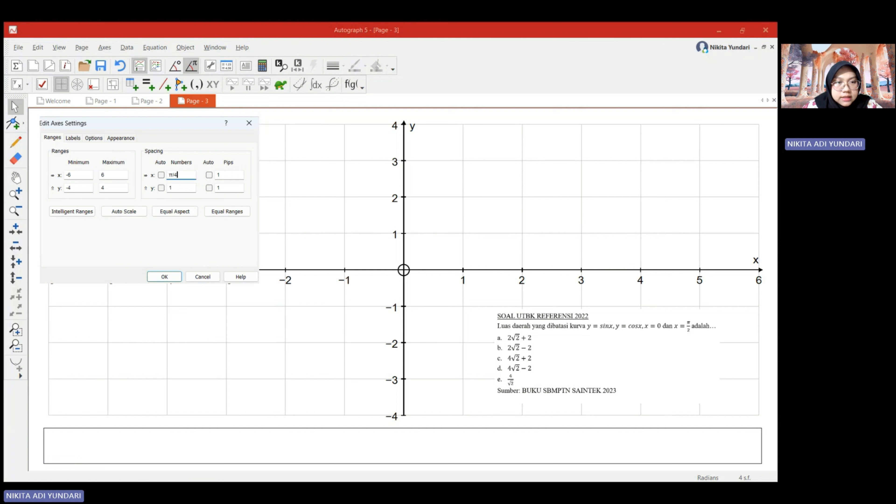
key("Tab")
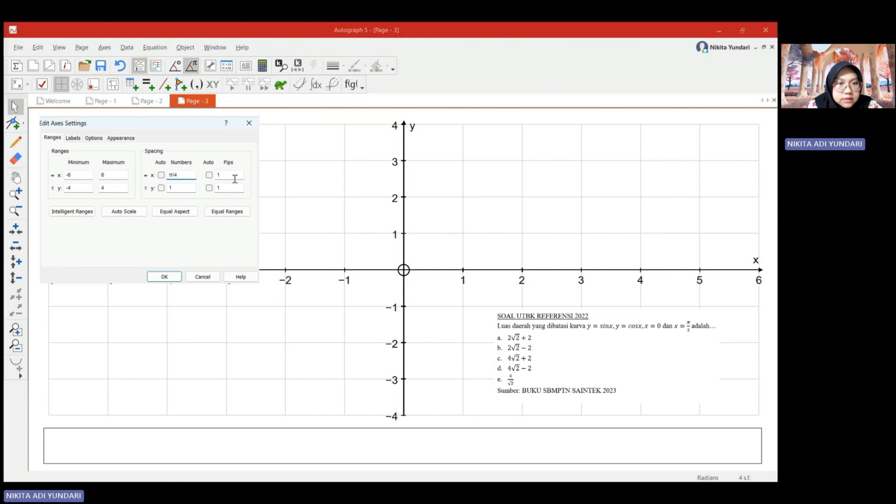
type("pi/4")
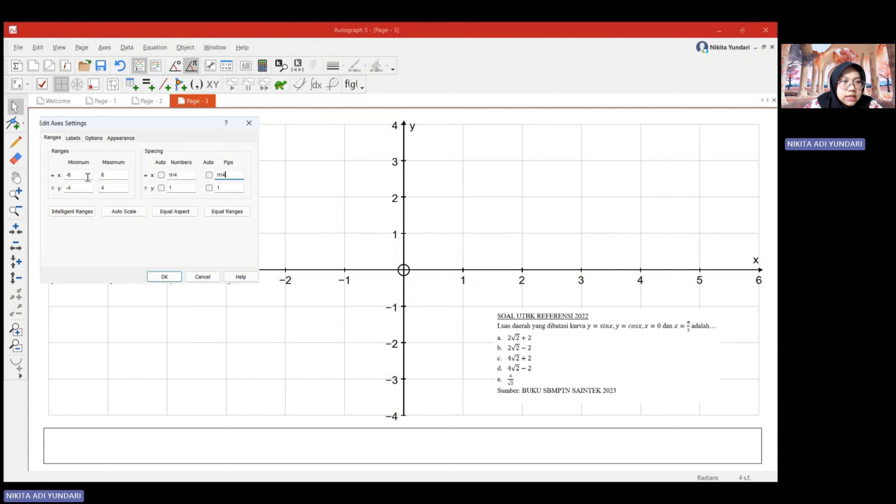
- Set the x-axis range from -2π to 2π and apply the axes settings
left_click(88, 177)
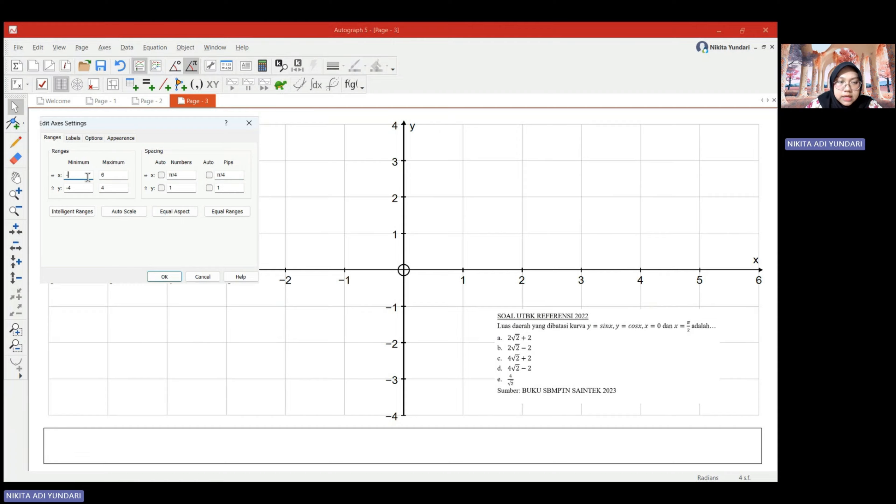
type("2p")
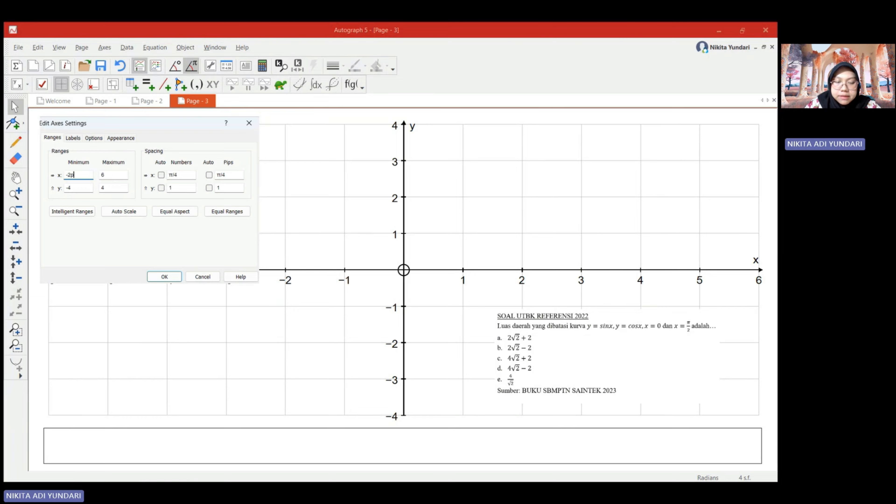
left_click(109, 176)
type("2p")
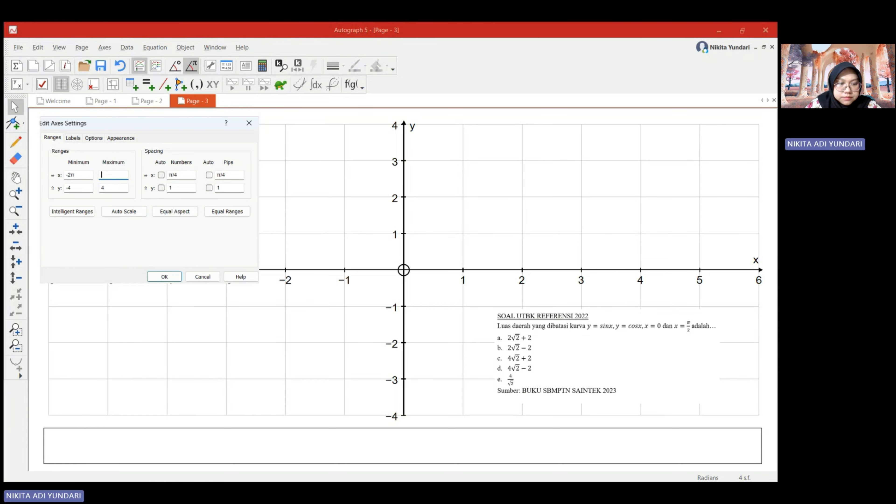
type("2π")
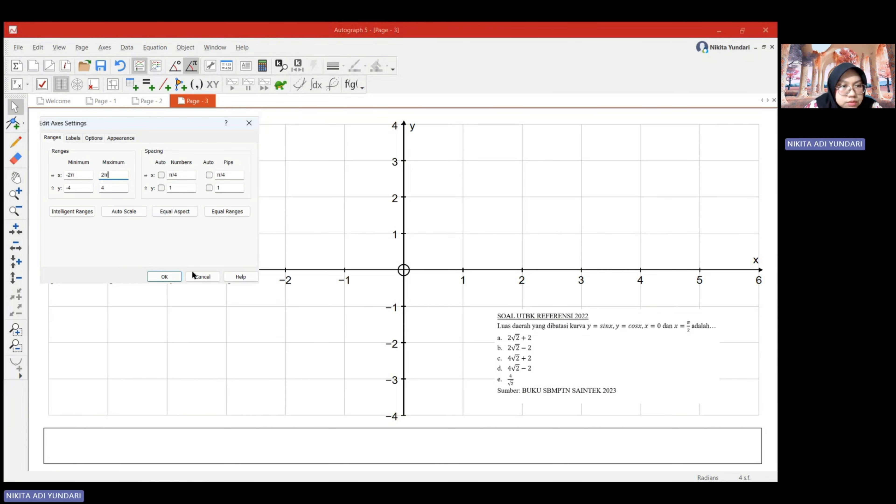
left_click(169, 277)
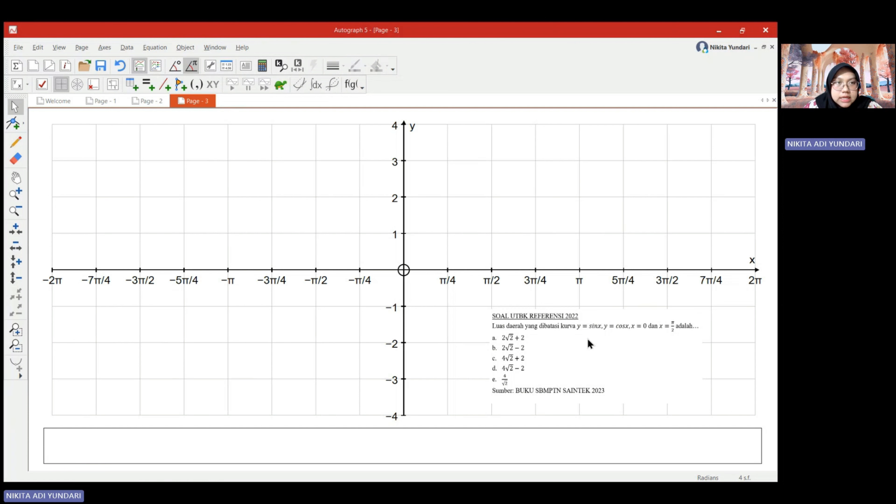
- Plot the equation y=sinx on Page 3
left_click(154, 46)
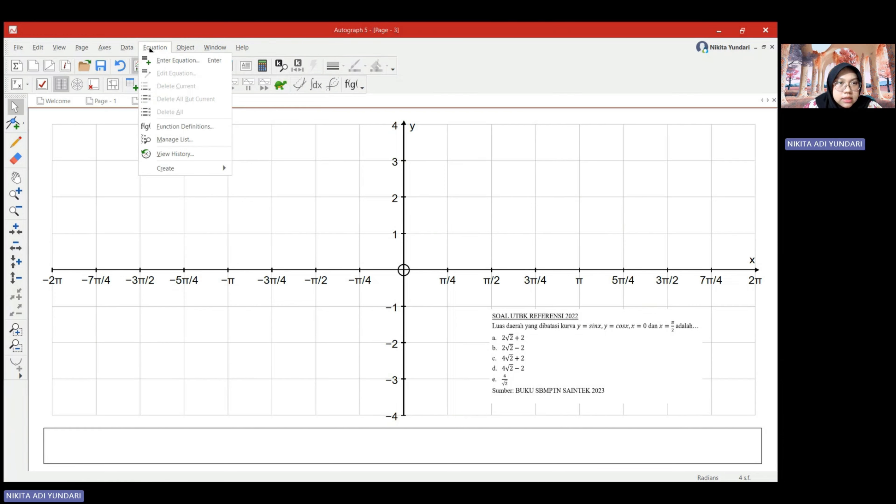
left_click(159, 61)
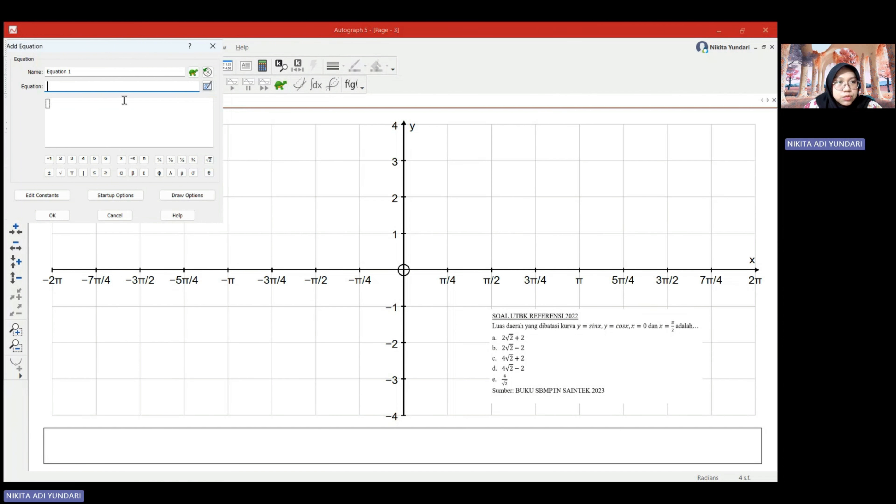
type("y=s")
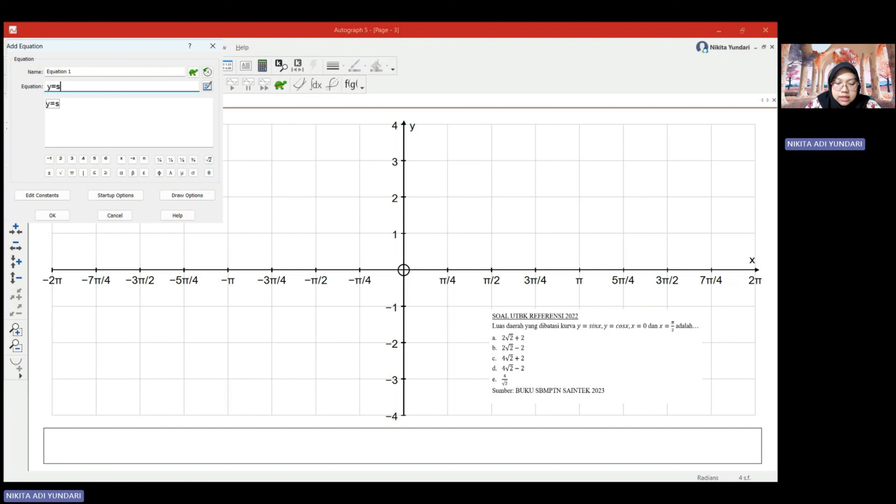
type("inx")
key("Return")
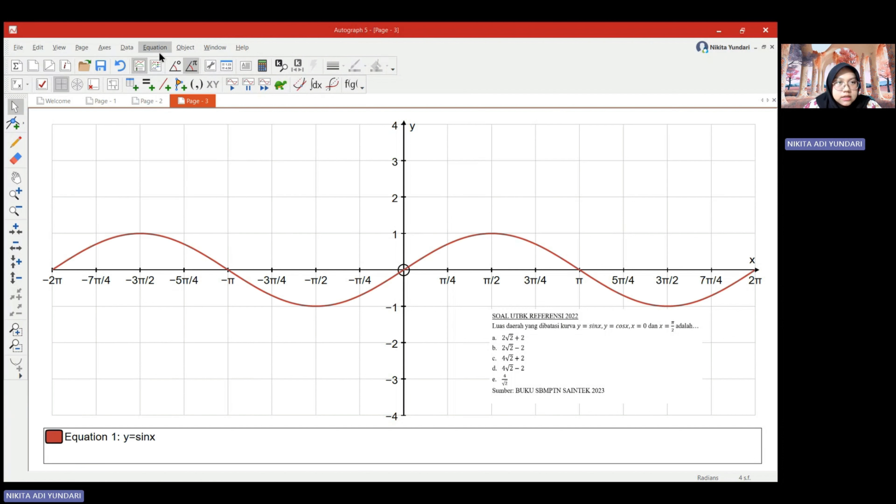
- Add the equation y=cosx to the same graph page
left_click(155, 47)
left_click(162, 61)
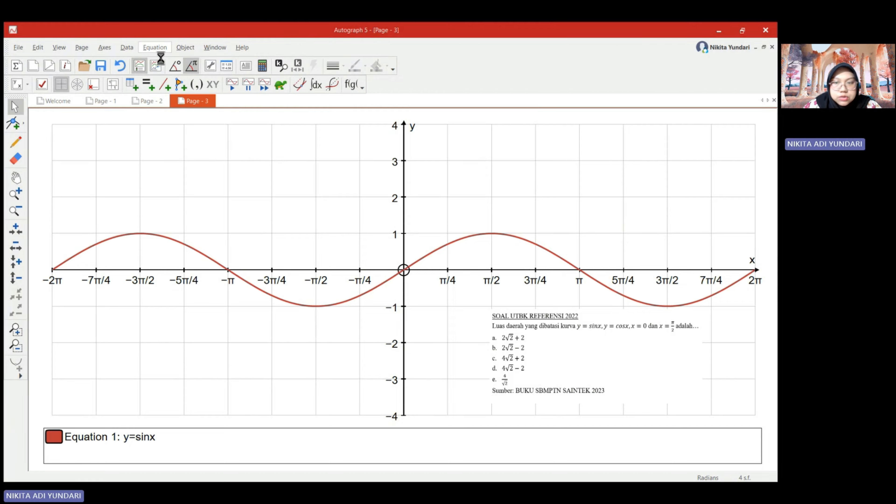
type("y")
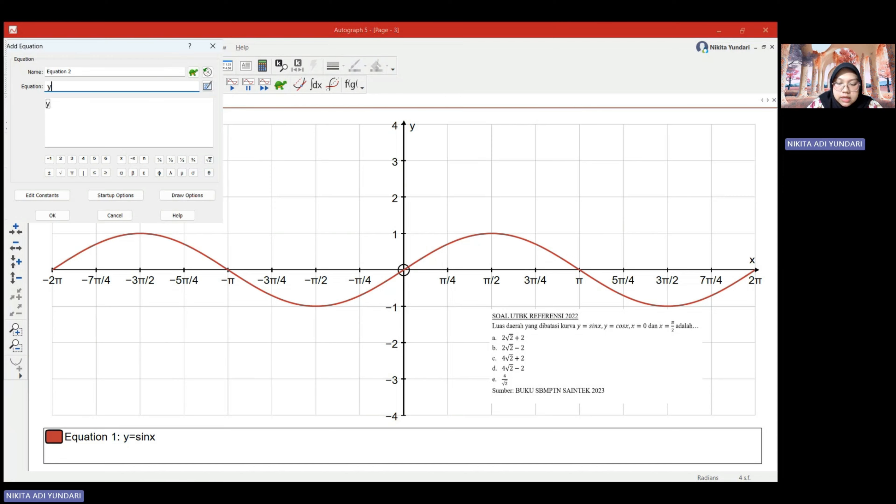
type("=cosx")
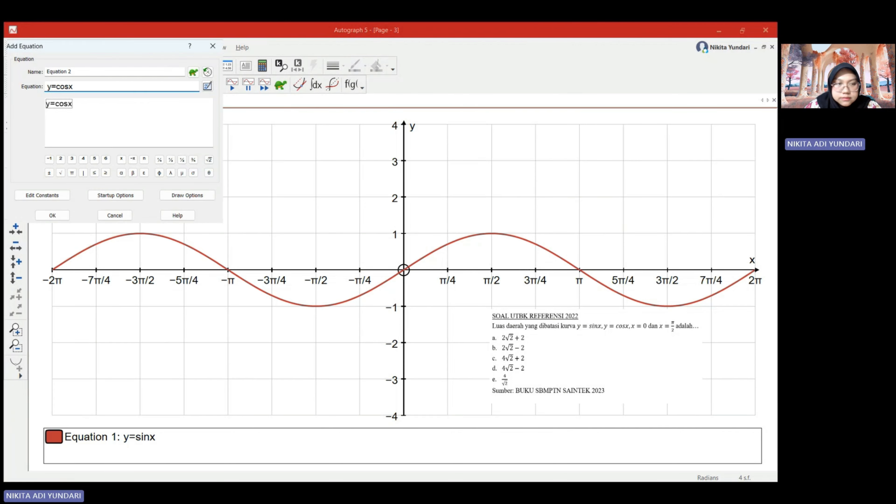
key("Return")
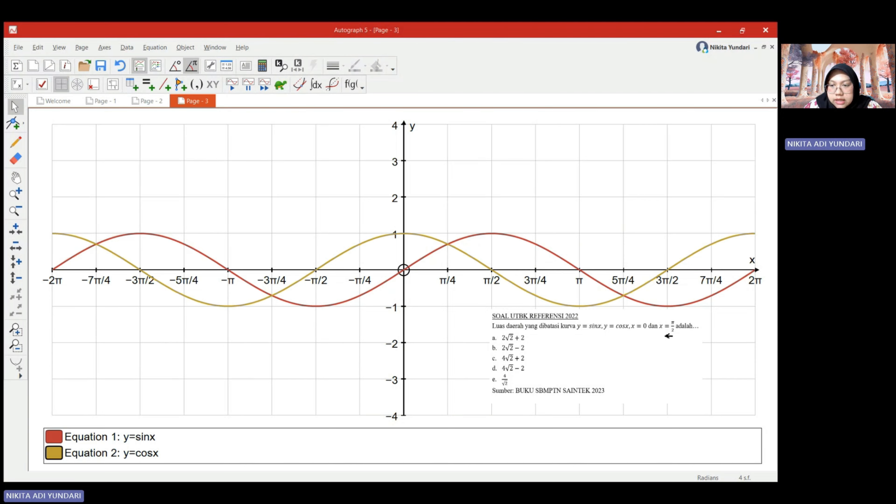
- Add the boundary line x=0 as a third equation
left_click(149, 47)
left_click(158, 62)
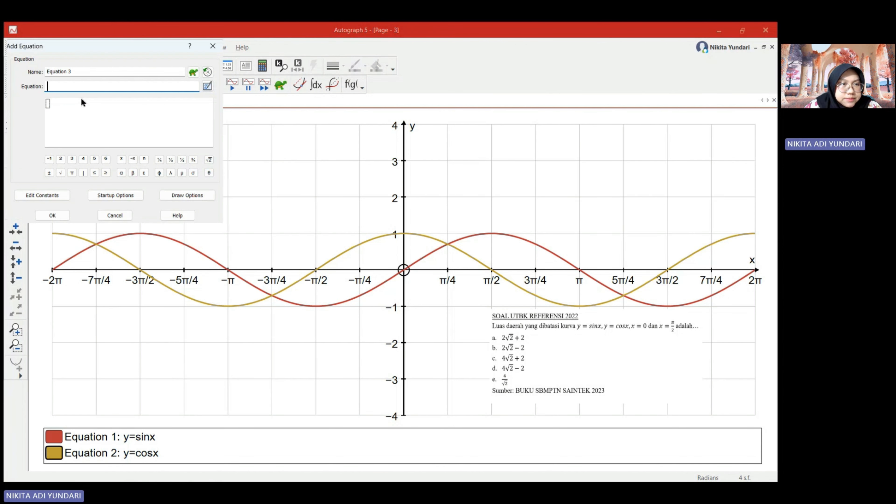
type("x=0")
key("Return")
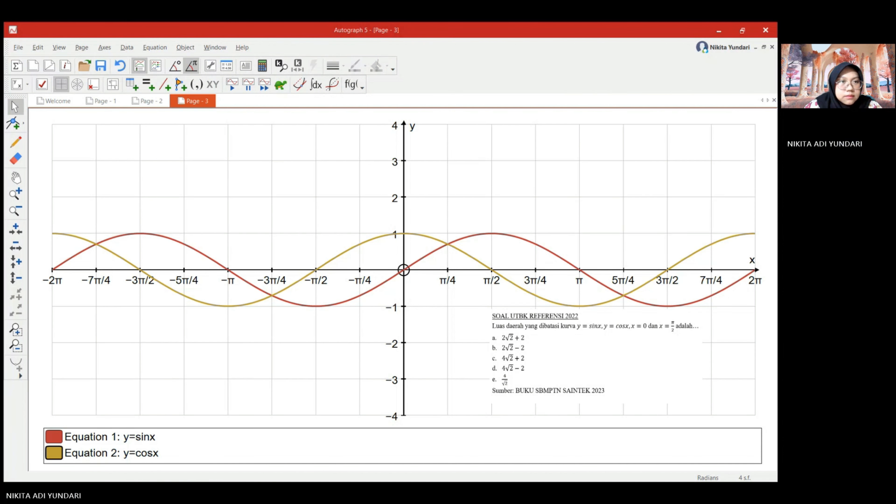
- Add the boundary line x=π/2 as a fourth equation on the graph page
left_click(154, 47)
left_click(168, 63)
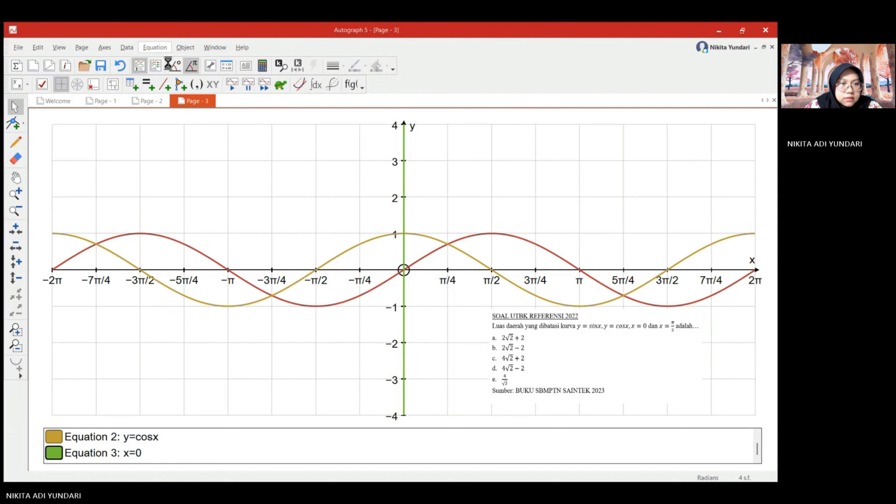
type("x")
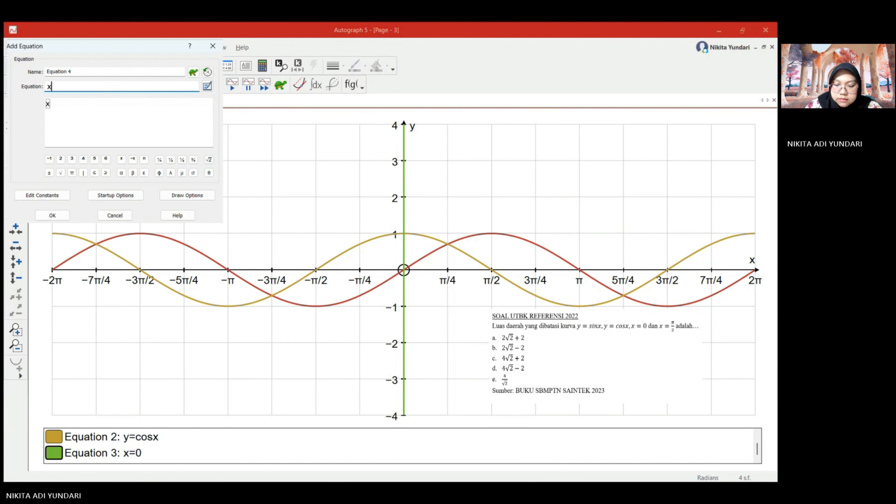
type("=")
key("BackSpace")
type("π/")
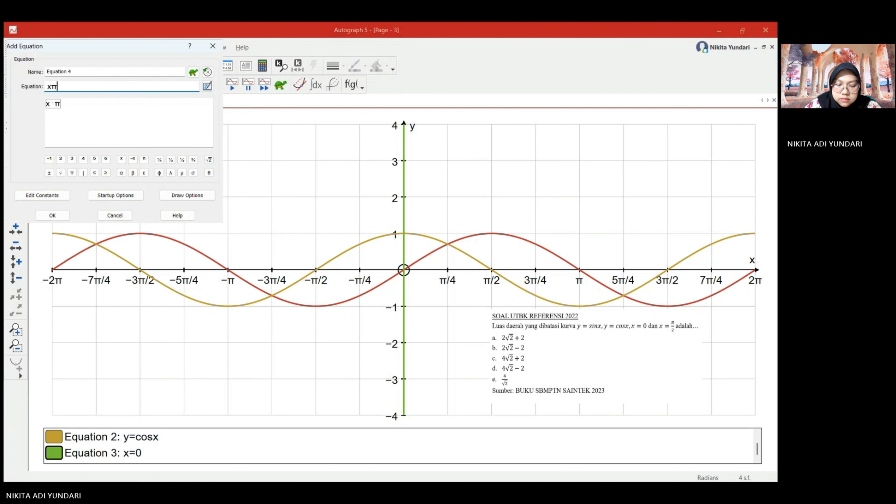
key("BackSpace")
key("BackSpace")
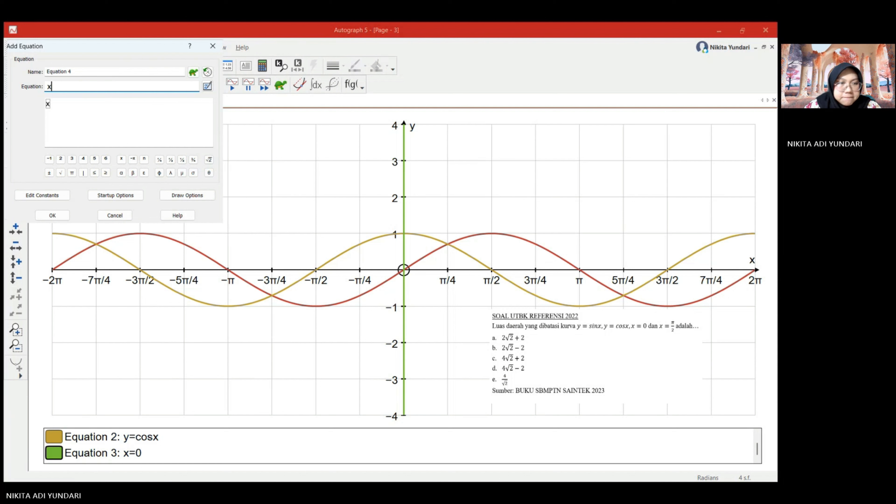
type("=π")
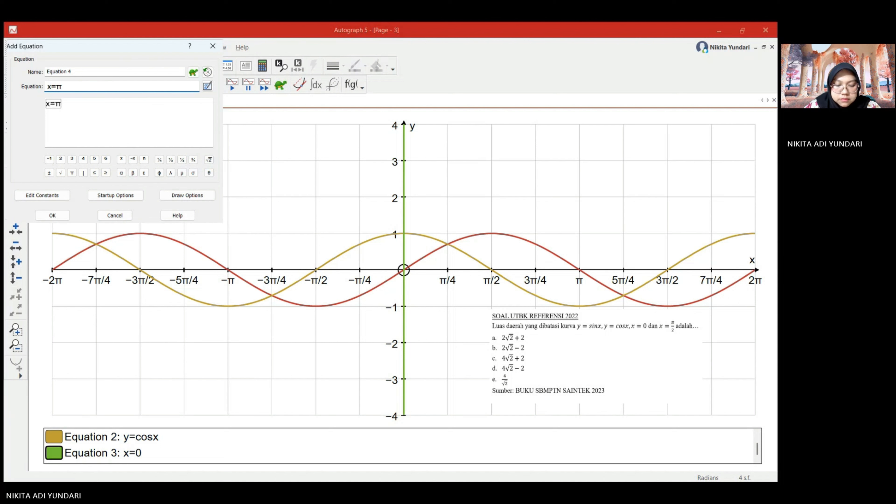
type("/2")
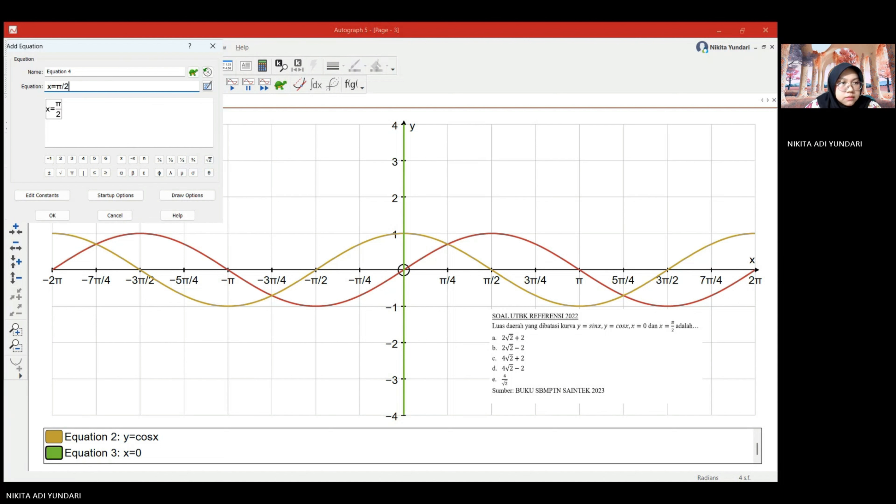
key("Return")
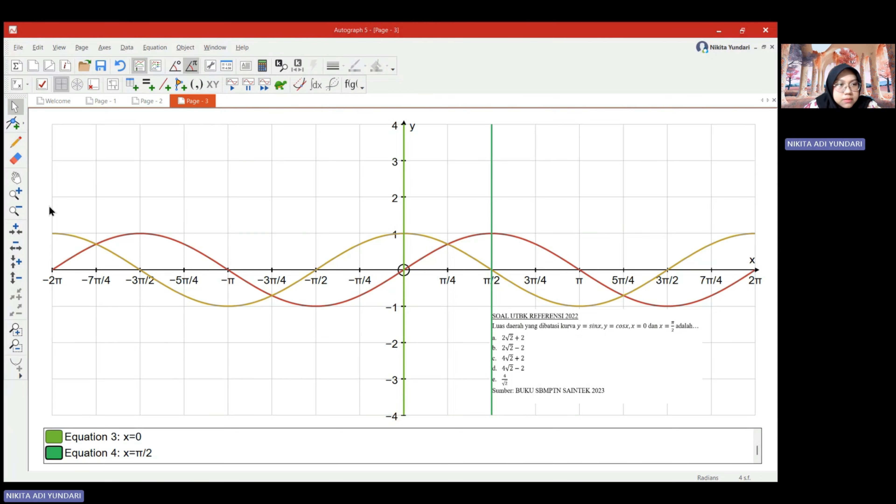
- Shift the graph to make room and move the question image clear of the x=π/2 line, below the x-axis
left_click(16, 177)
left_click_drag(317, 184, 245, 166)
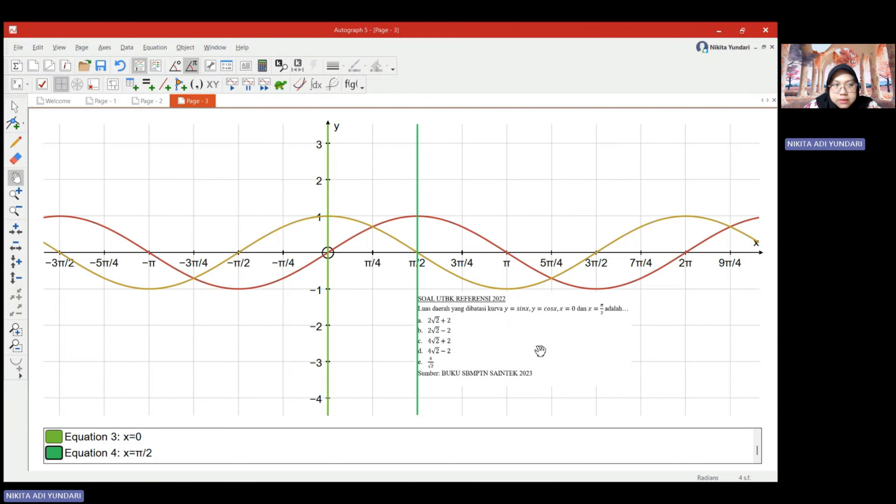
left_click(14, 106)
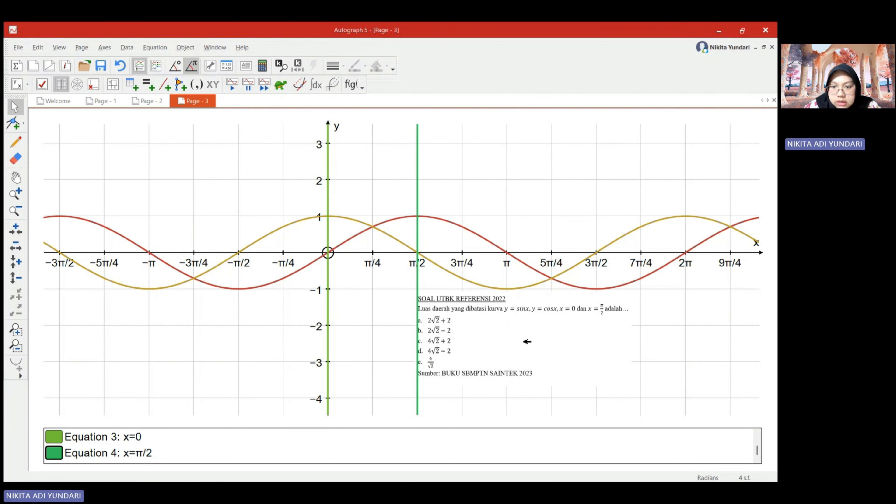
left_click_drag(527, 341, 596, 348)
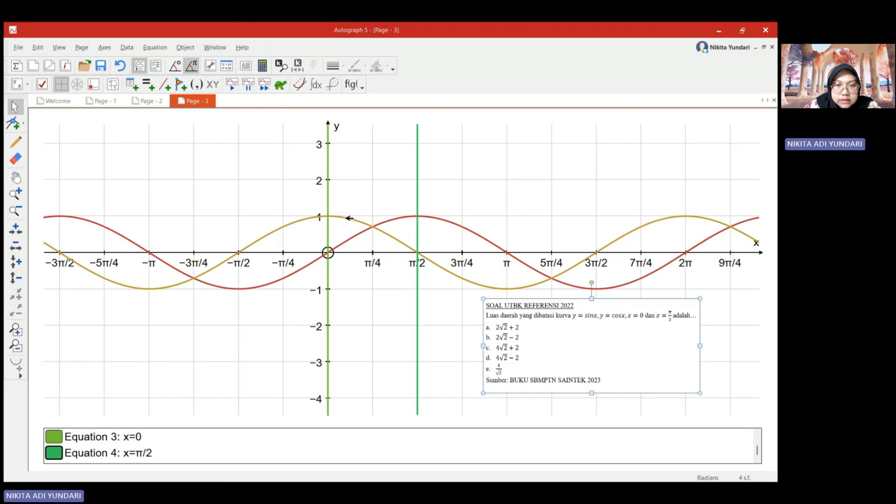
- Create the area between the y=cosx and y=sinx curves with start point 0 and end point π/4
left_click(350, 218)
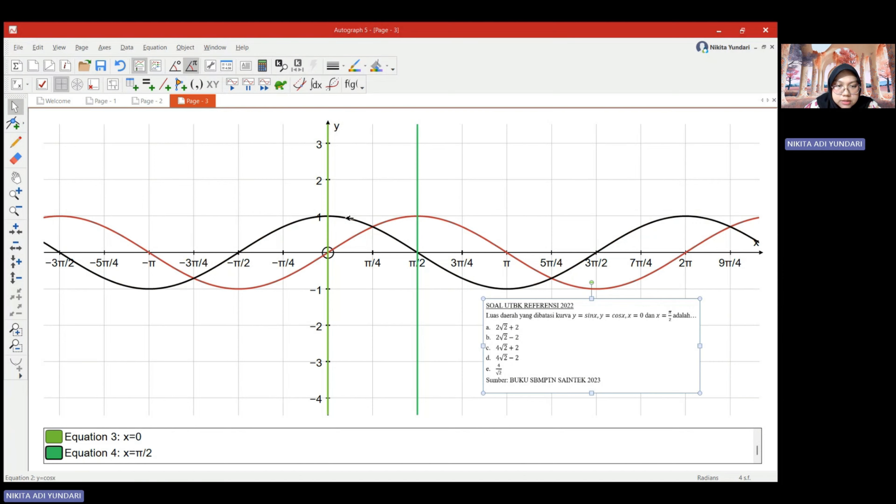
left_click(348, 243)
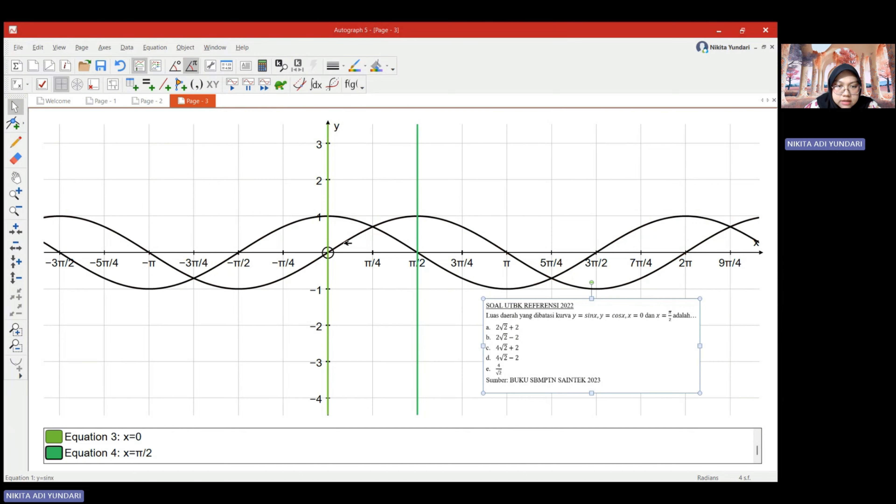
right_click(348, 196)
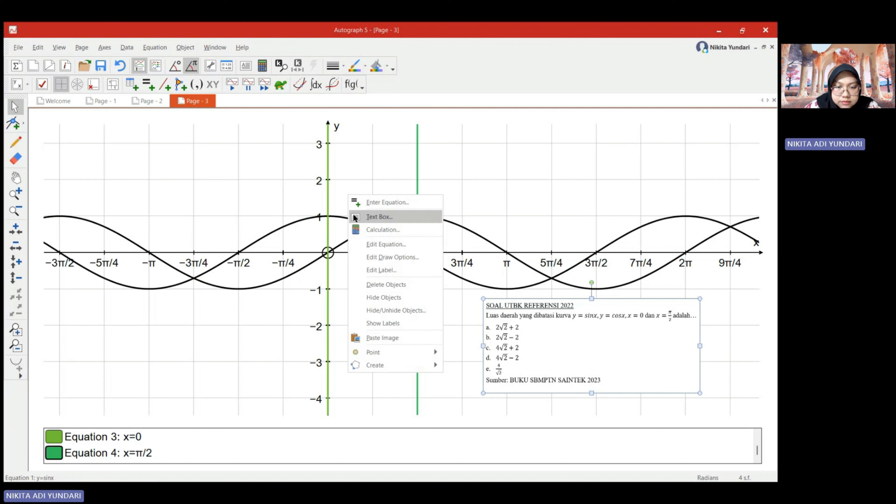
mouse_move(383, 364)
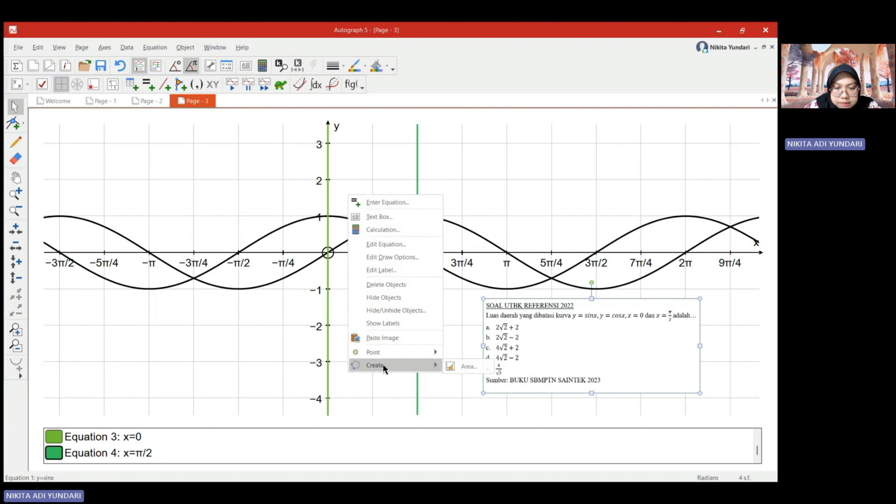
left_click(465, 368)
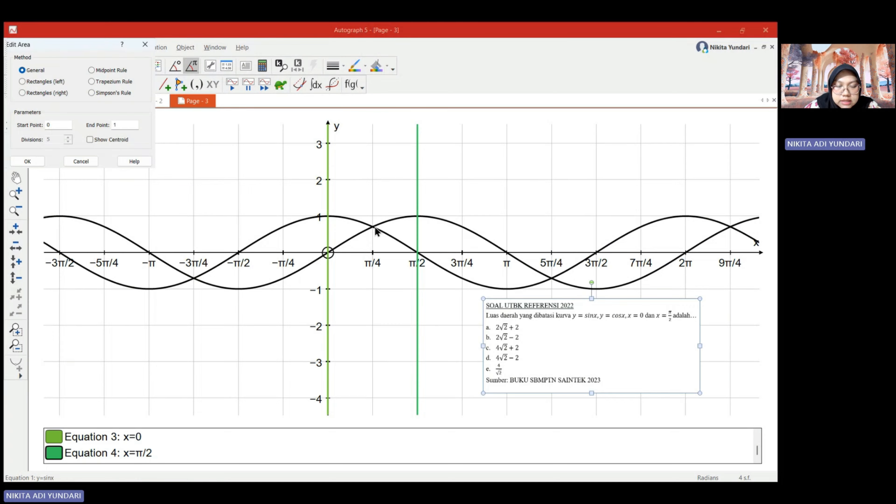
double_click(123, 125)
key("BackSpace")
type("π")
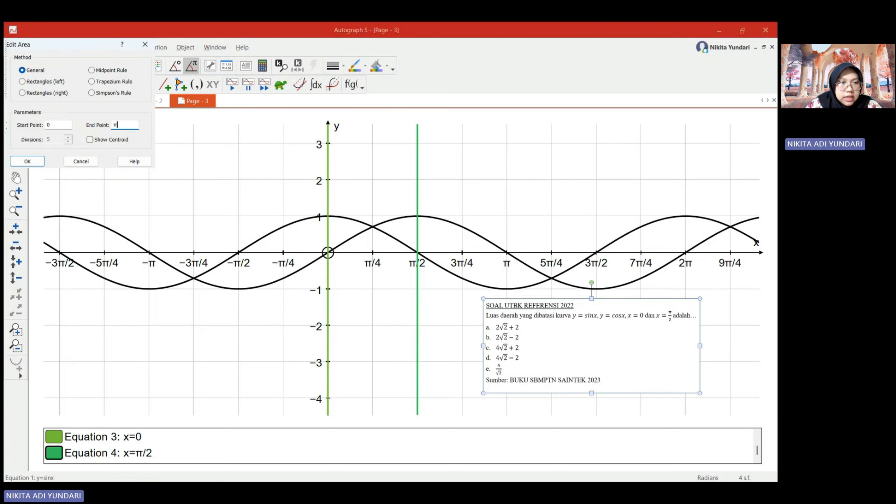
type("/4")
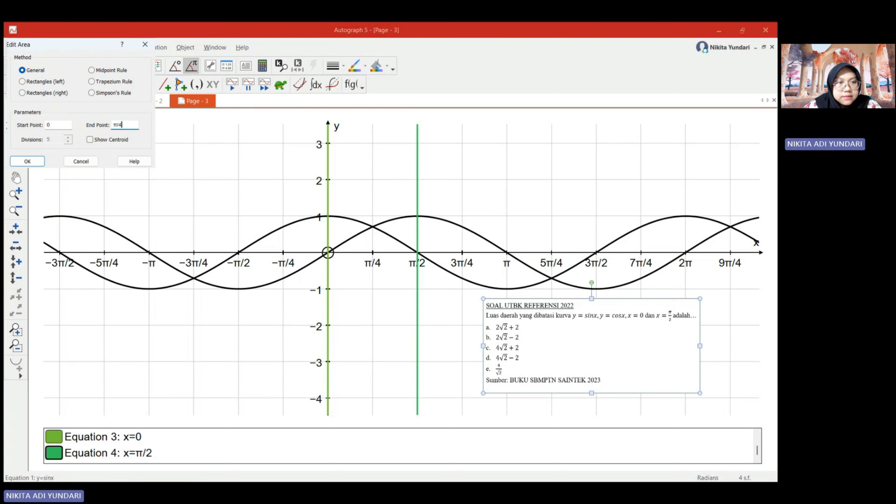
left_click(25, 161)
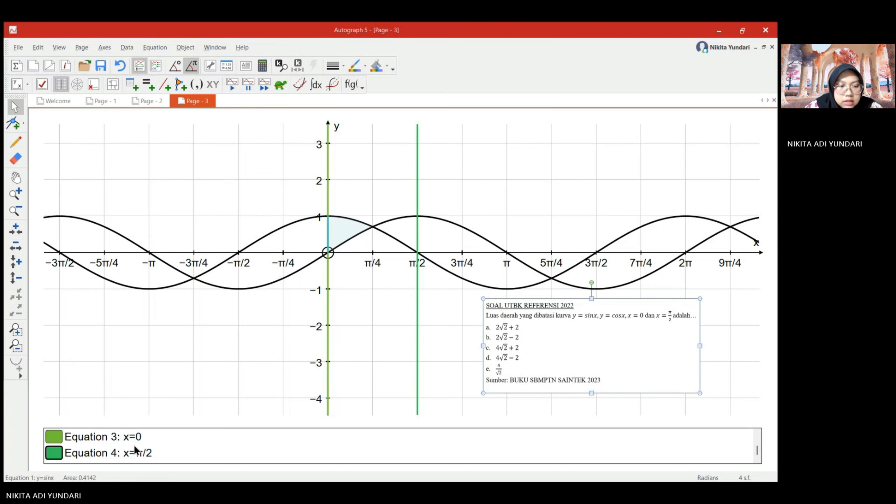
scroll(135, 451, "up", 2)
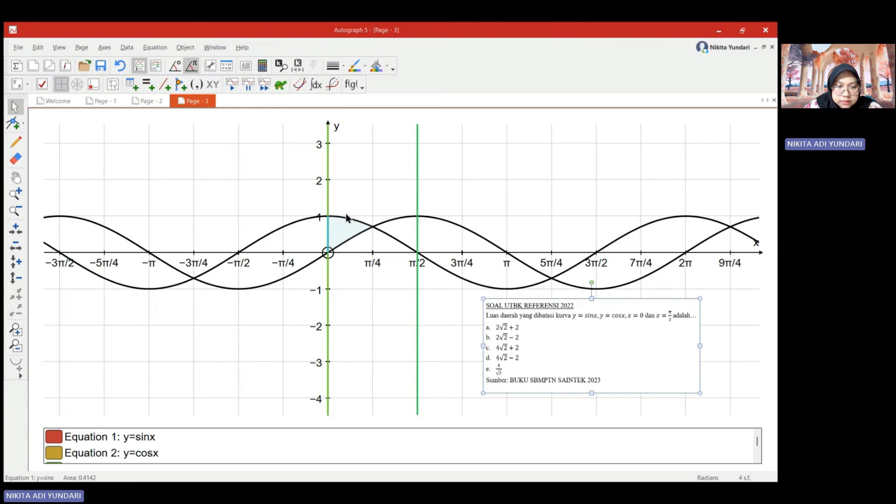
scroll(150, 438, "down", 2)
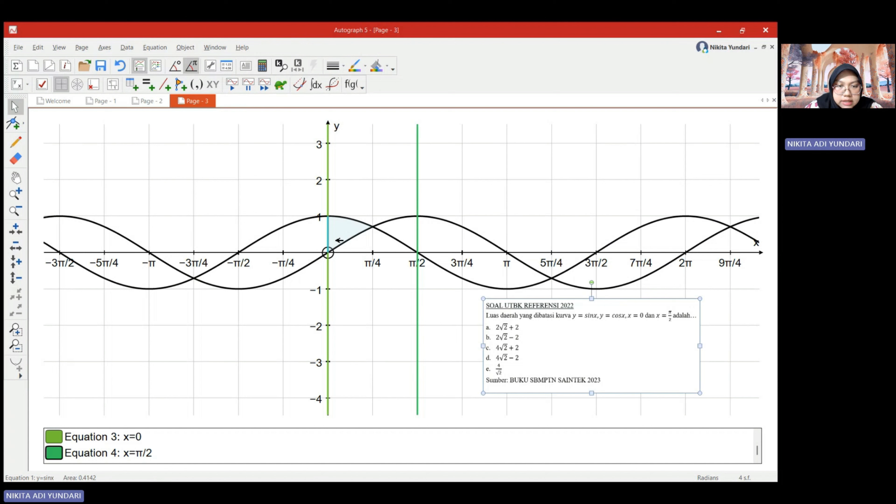
- Add a text box with the shaded region's area value, placing it above the curves with its pointer inside the region
left_click(263, 314)
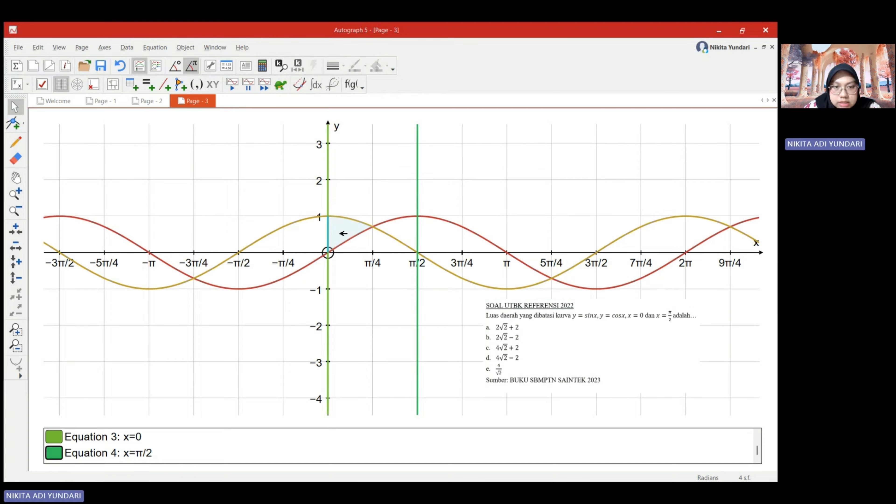
left_click(348, 230)
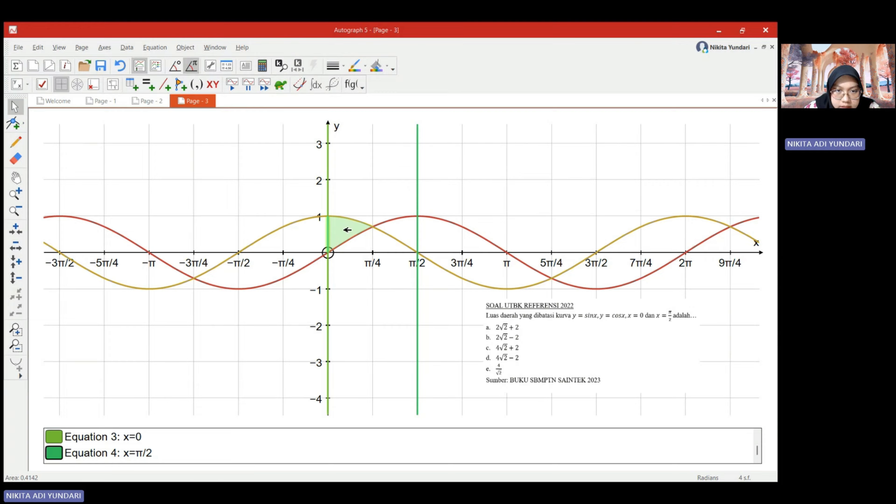
right_click(348, 230)
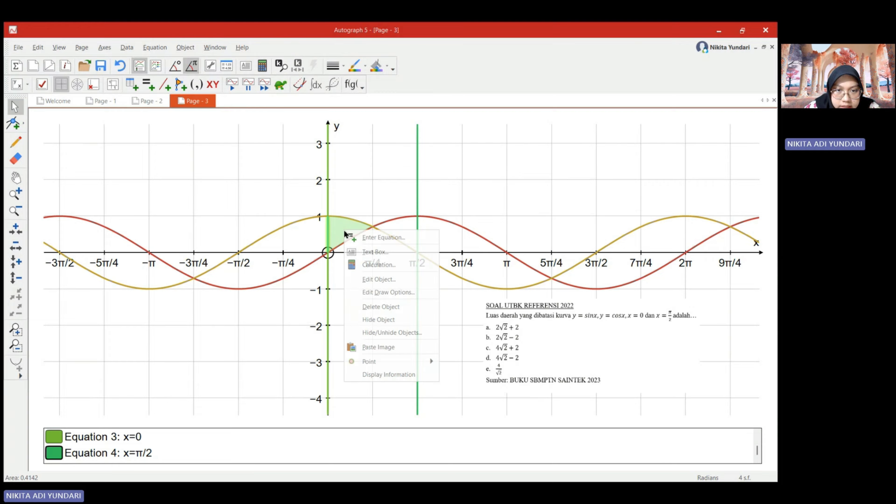
left_click(365, 256)
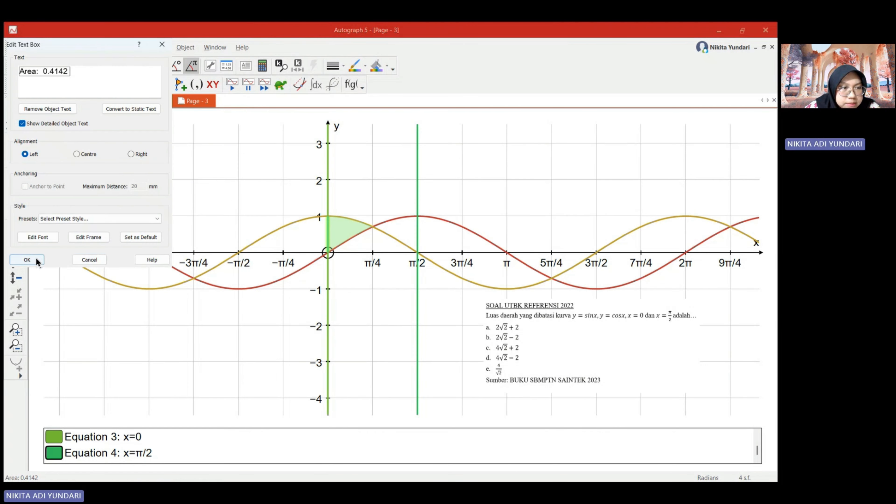
left_click(26, 260)
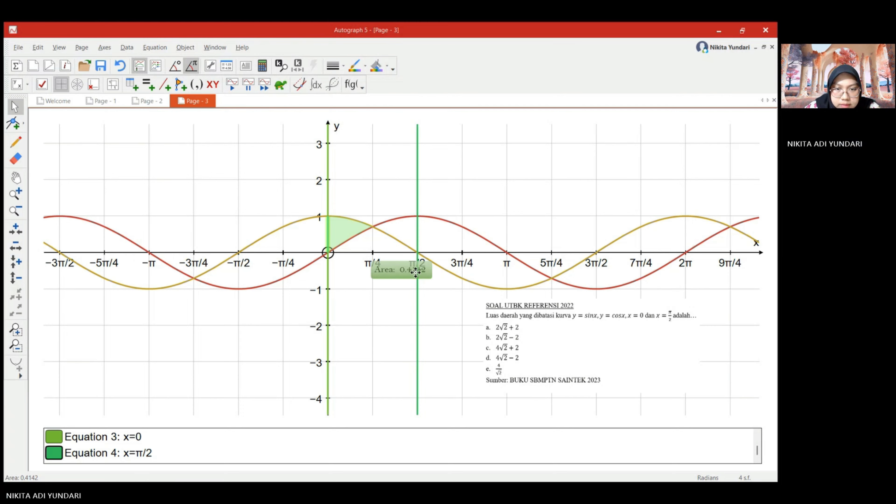
mouse_move(405, 264)
left_mouse_down()
mouse_move(367, 212)
mouse_move(367, 173)
mouse_move(342, 230)
left_mouse_up()
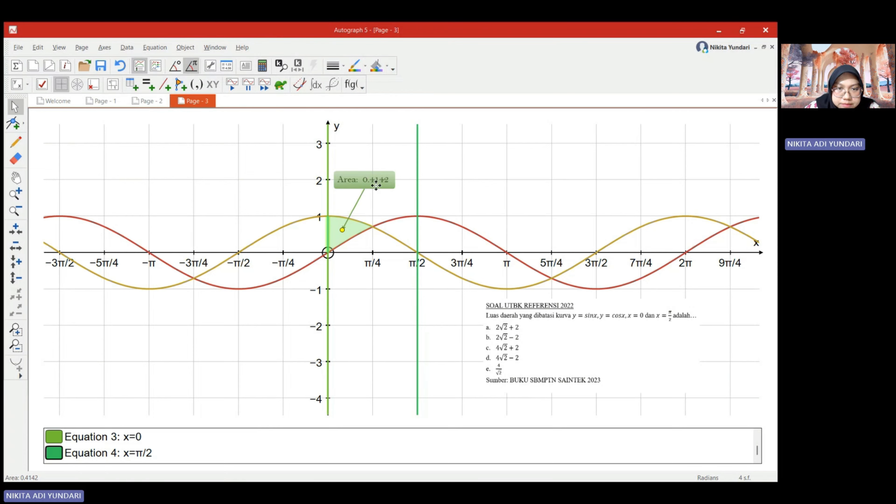
left_click_drag(378, 185, 388, 193)
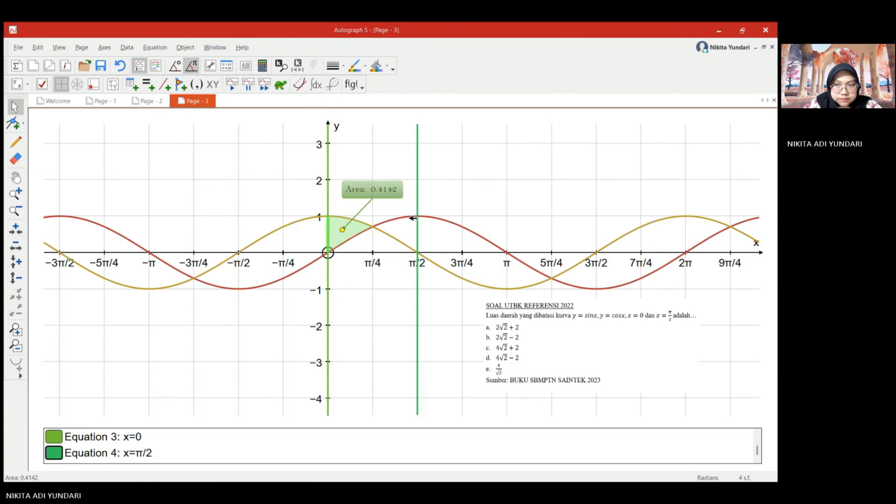
left_click(373, 306)
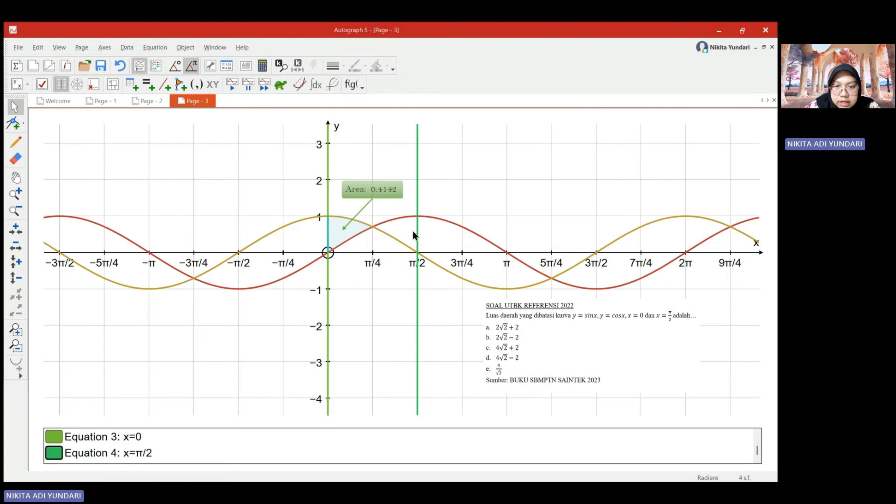
right_click(383, 195)
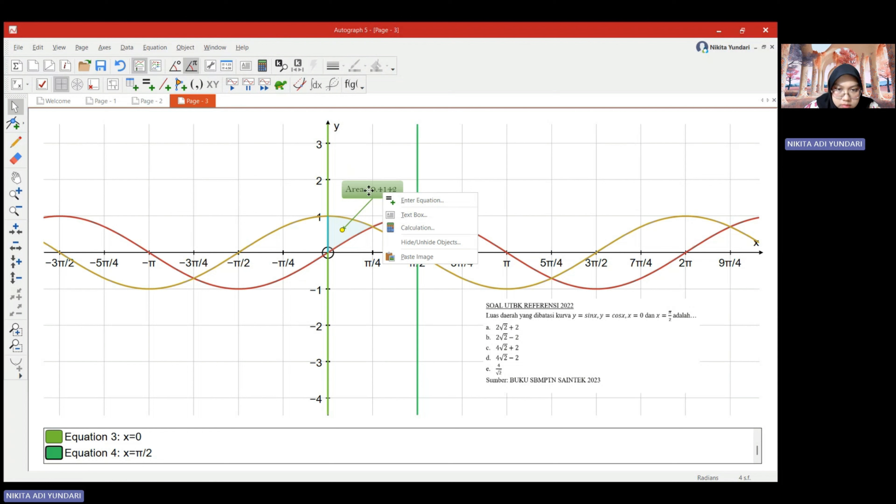
left_click(468, 182)
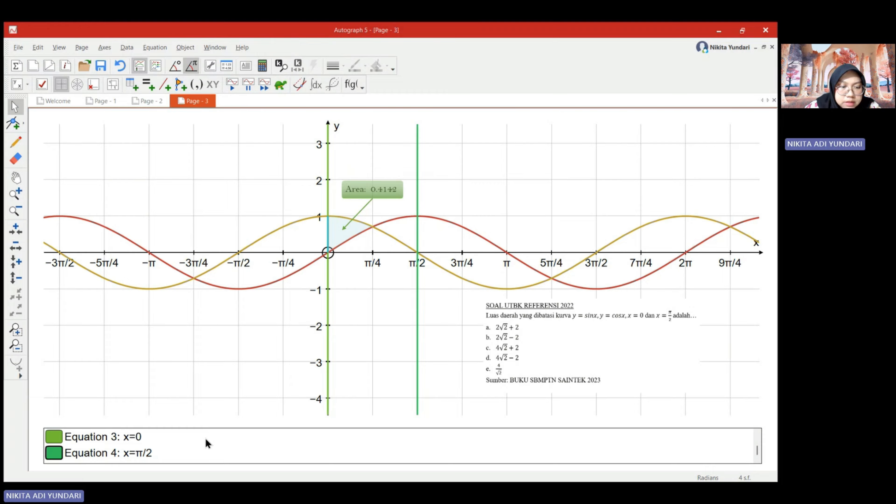
- Create the area between the y=sinx and y=cosx curves with start point π/4 and end point π/2
scroll(204, 437, "up", 2)
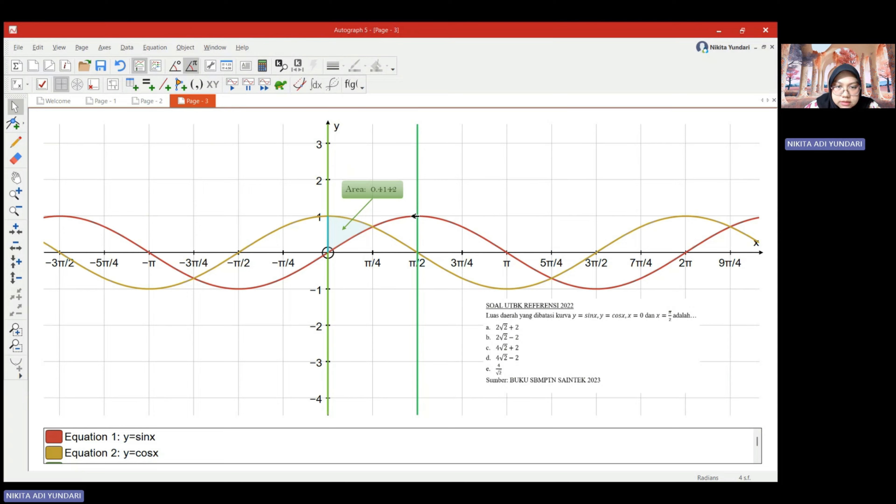
left_click(413, 216)
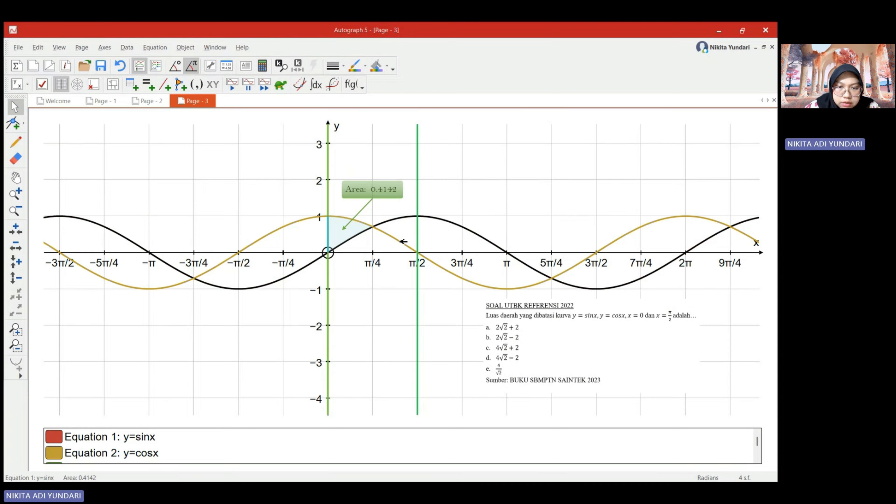
left_click(403, 242)
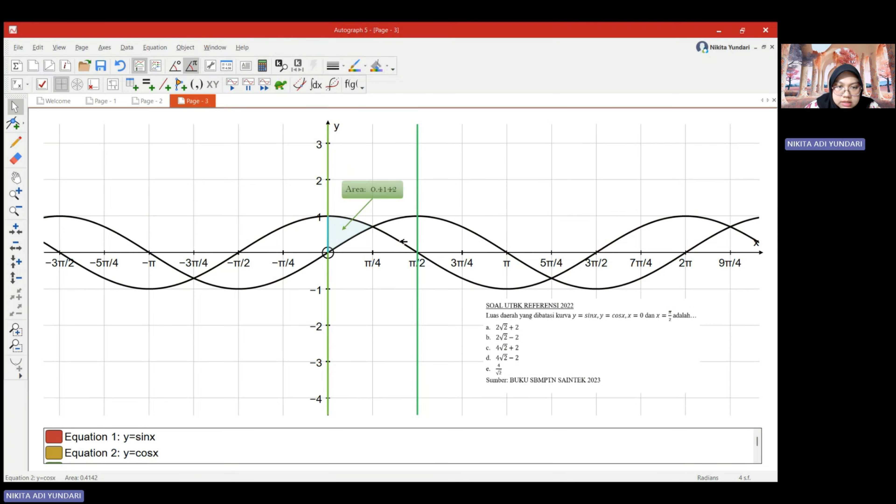
right_click(462, 190)
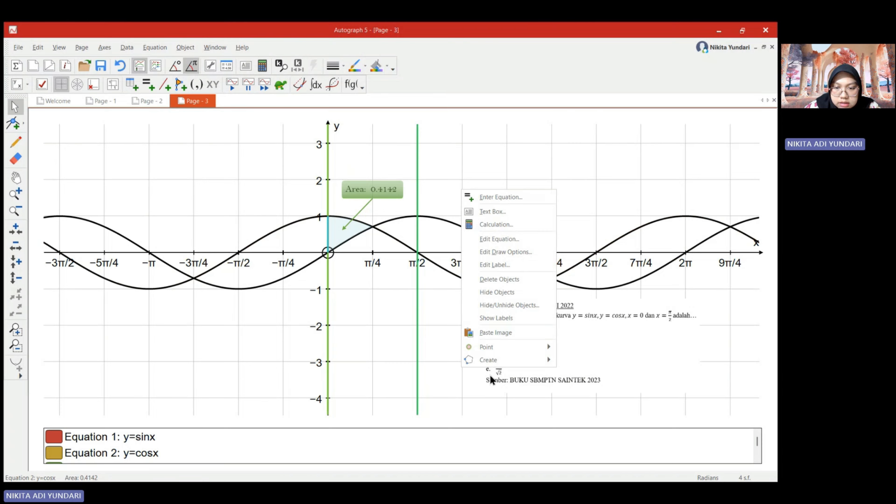
mouse_move(496, 361)
left_click(564, 360)
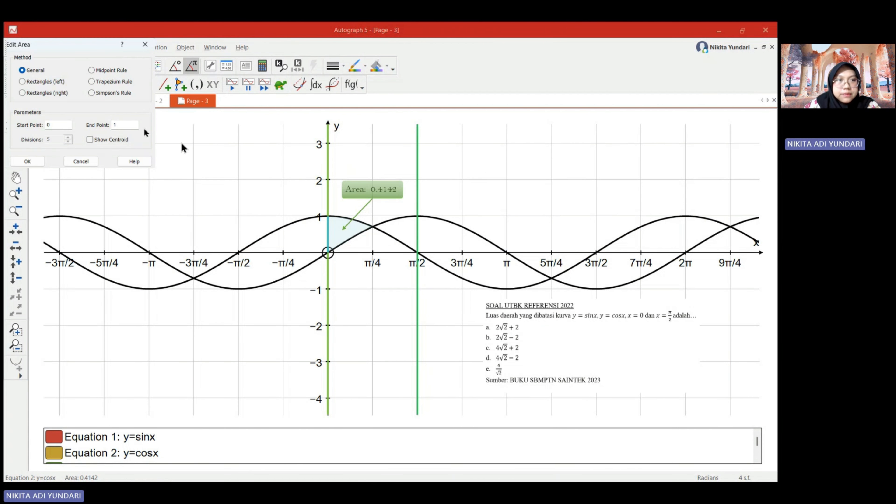
left_click(64, 124)
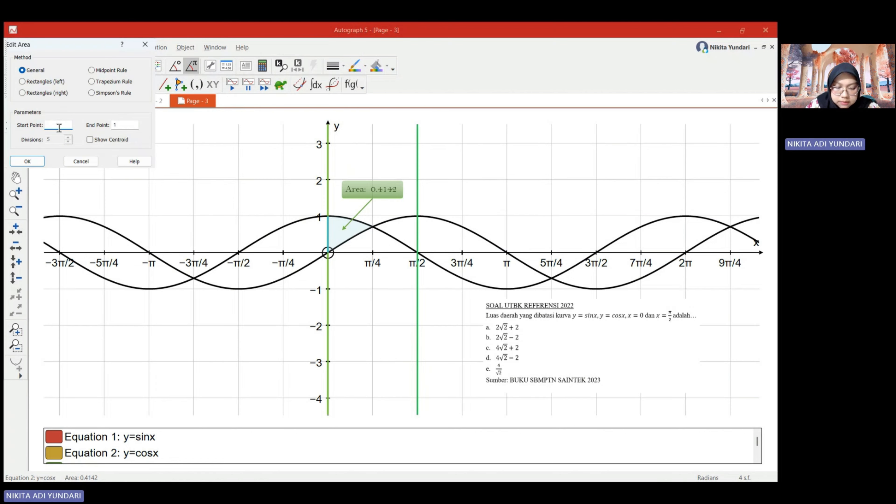
type("/4")
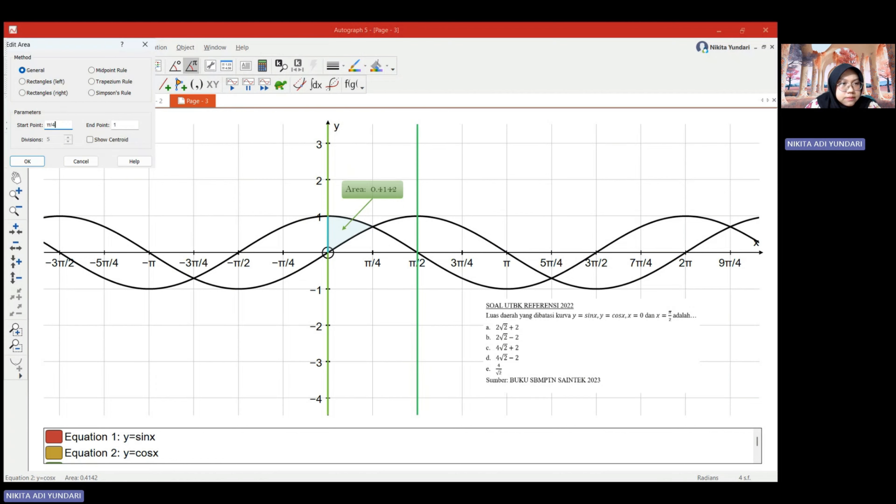
left_click(127, 128)
type("π/2")
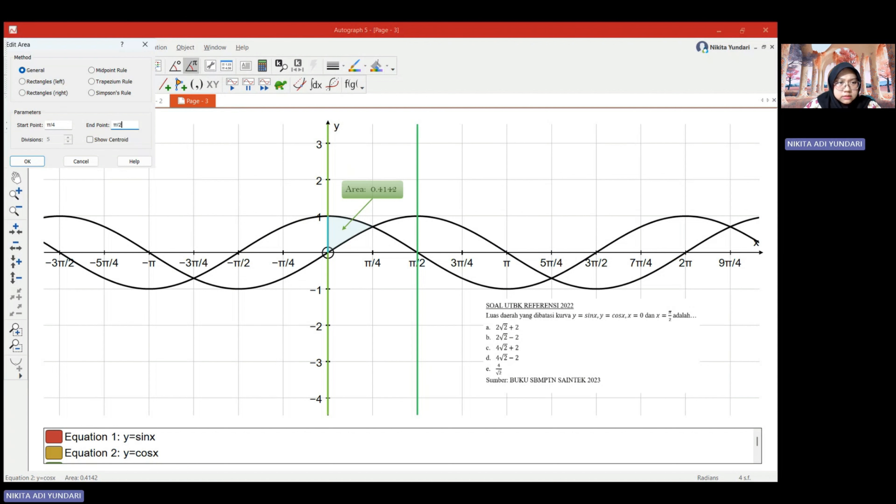
left_click(30, 161)
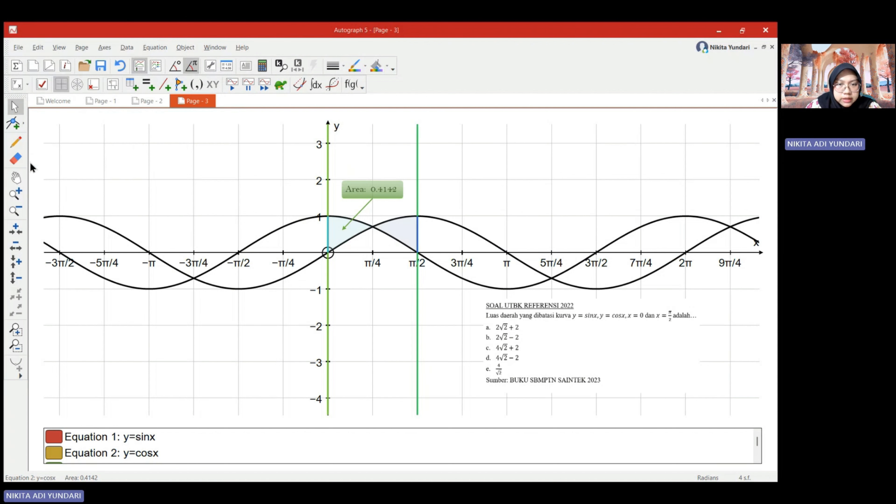
left_click(454, 202)
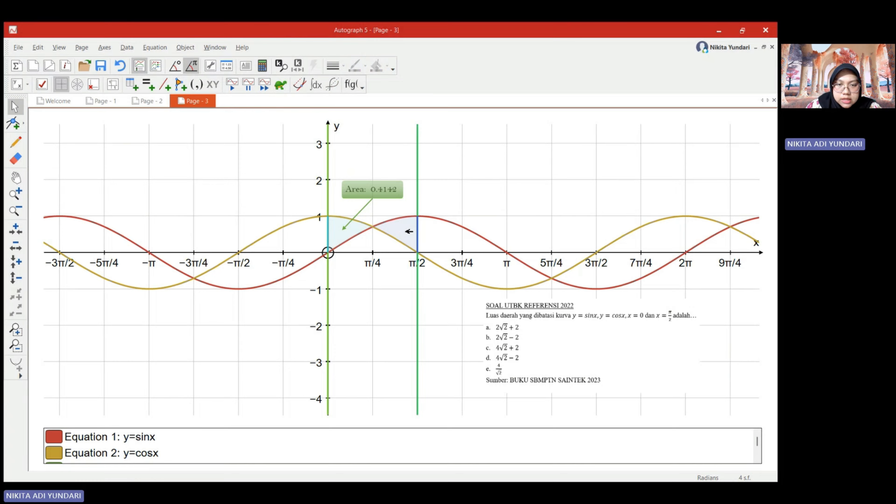
- Add a text box with the second region's area value, placing it above the curves beyond x=π/2 with its pointer inside that region
left_click(408, 231)
right_click(407, 235)
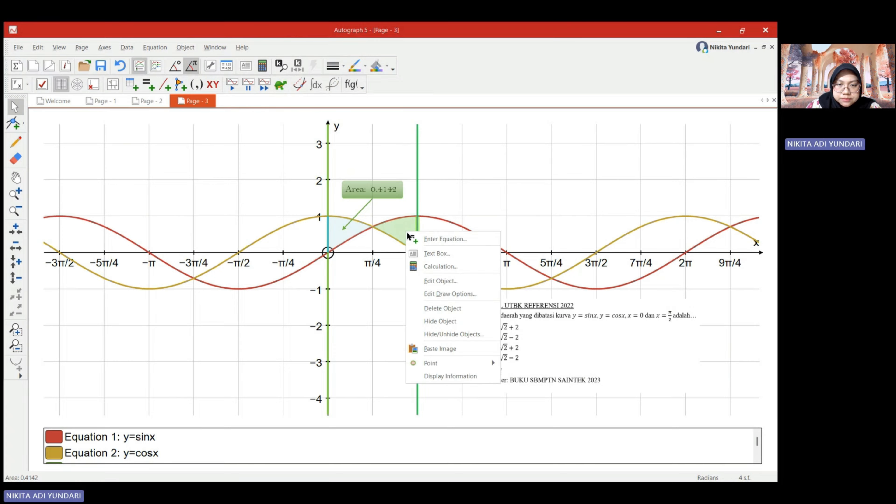
left_click(445, 258)
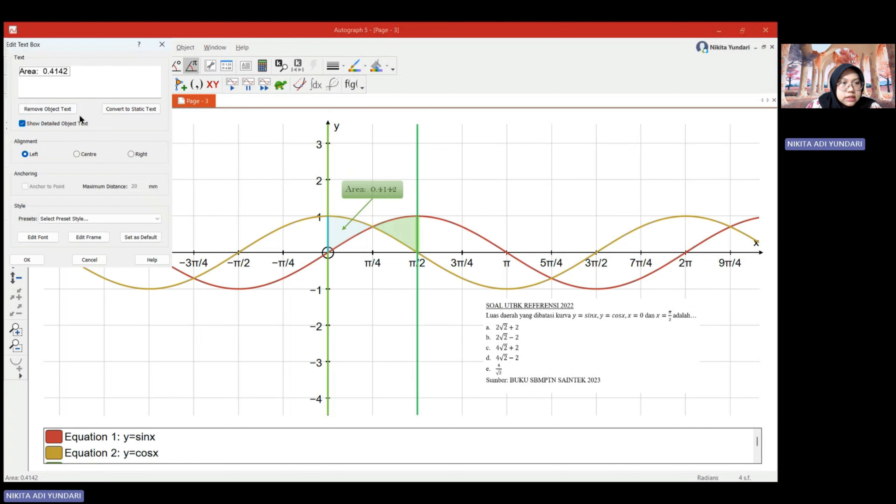
left_click(27, 259)
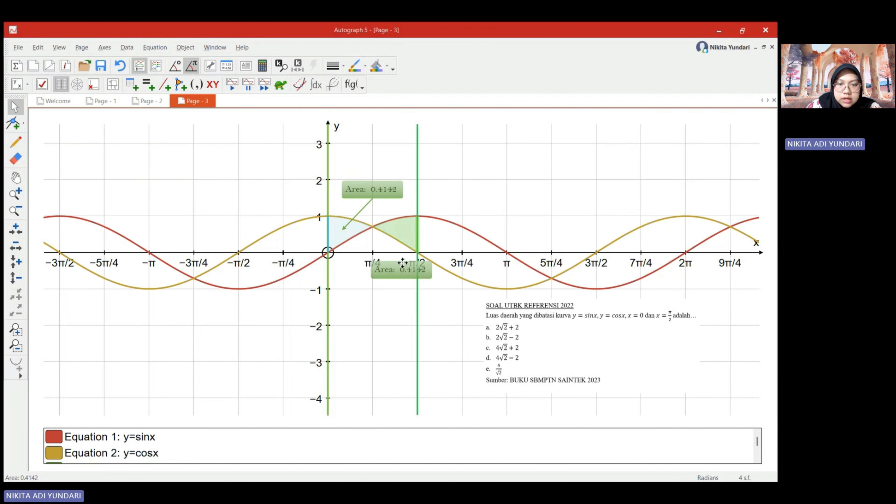
left_click_drag(468, 211, 471, 206)
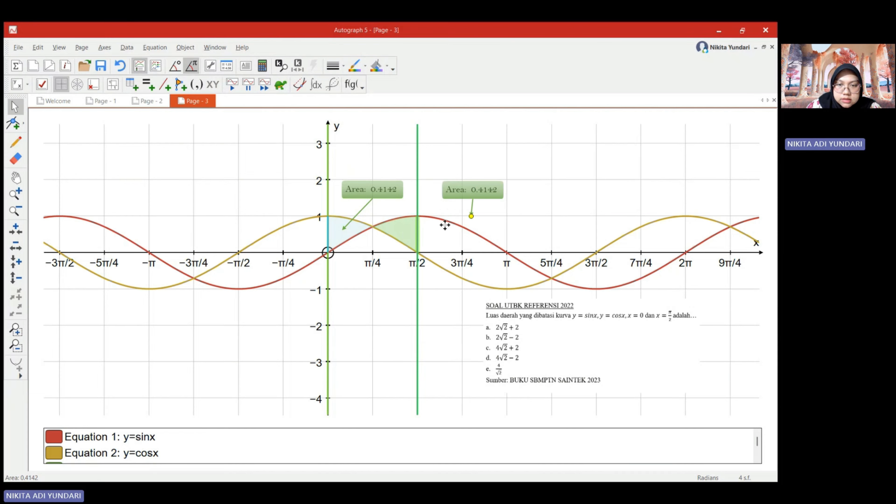
left_click_drag(412, 234, 406, 232)
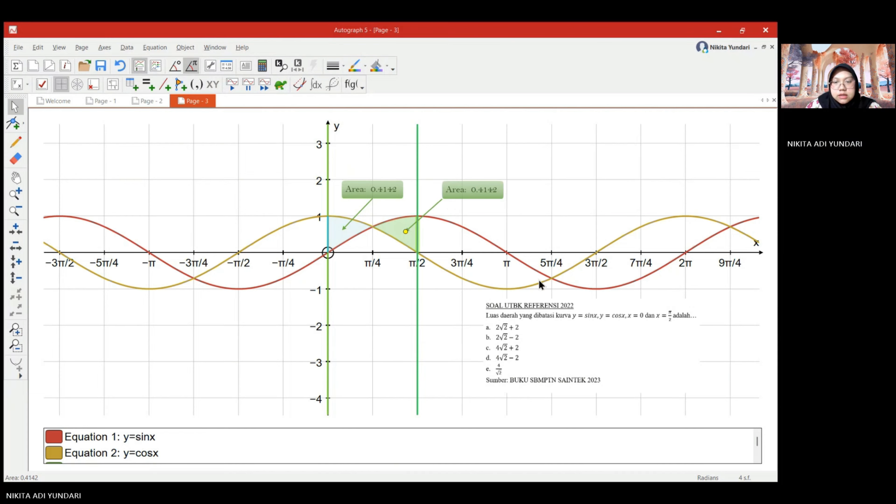